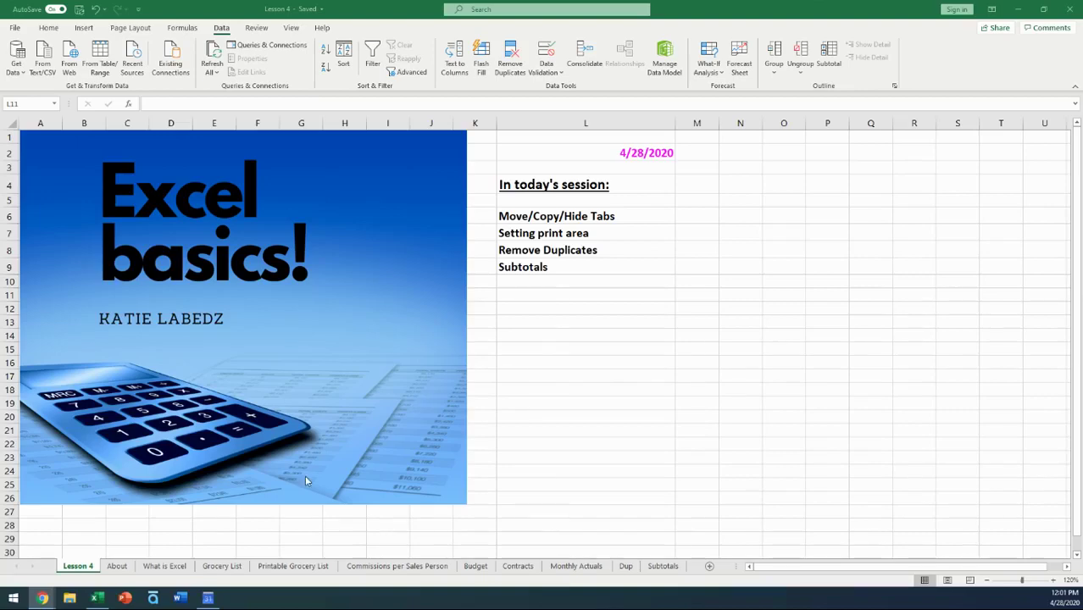
View the About sheet and return to the Lesson 4 agenda sheet.
{"action": "left_click", "coordinate": [121, 569]}
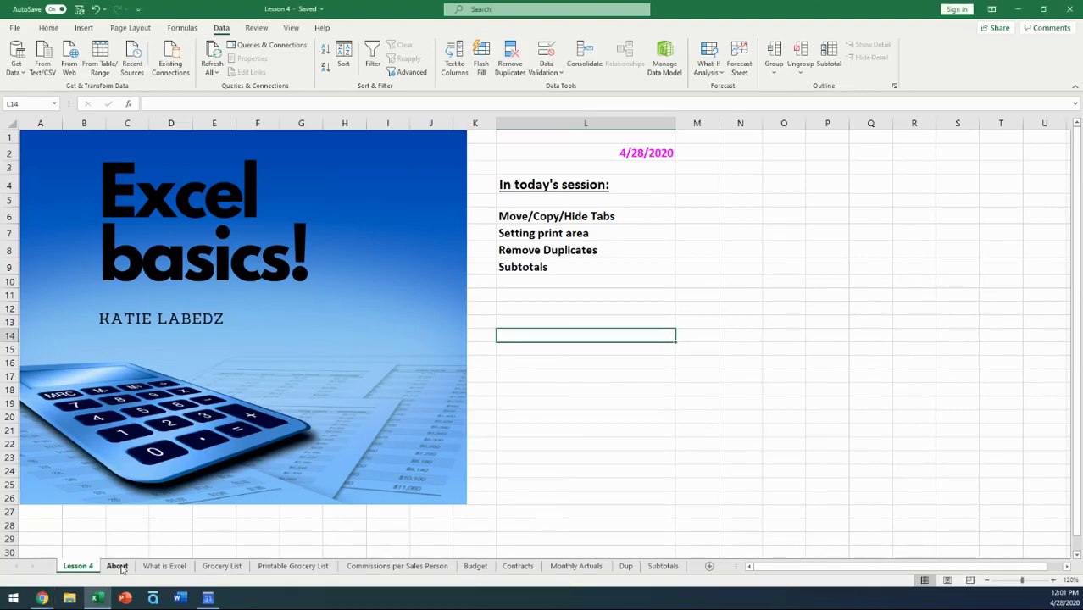
{"action": "left_click", "coordinate": [117, 566]}
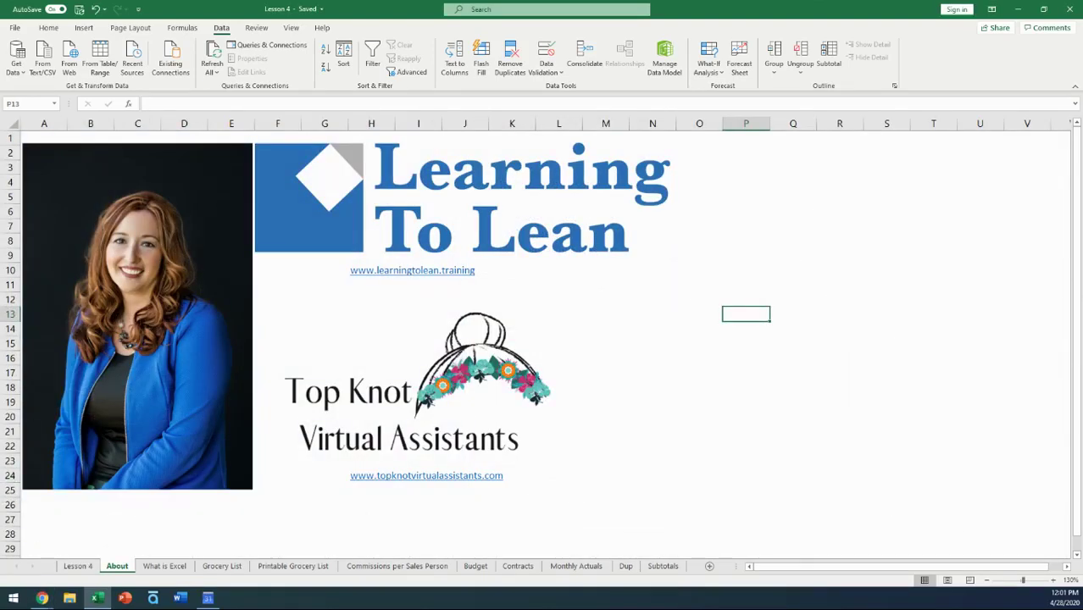
{"action": "left_click", "coordinate": [0, 344]}
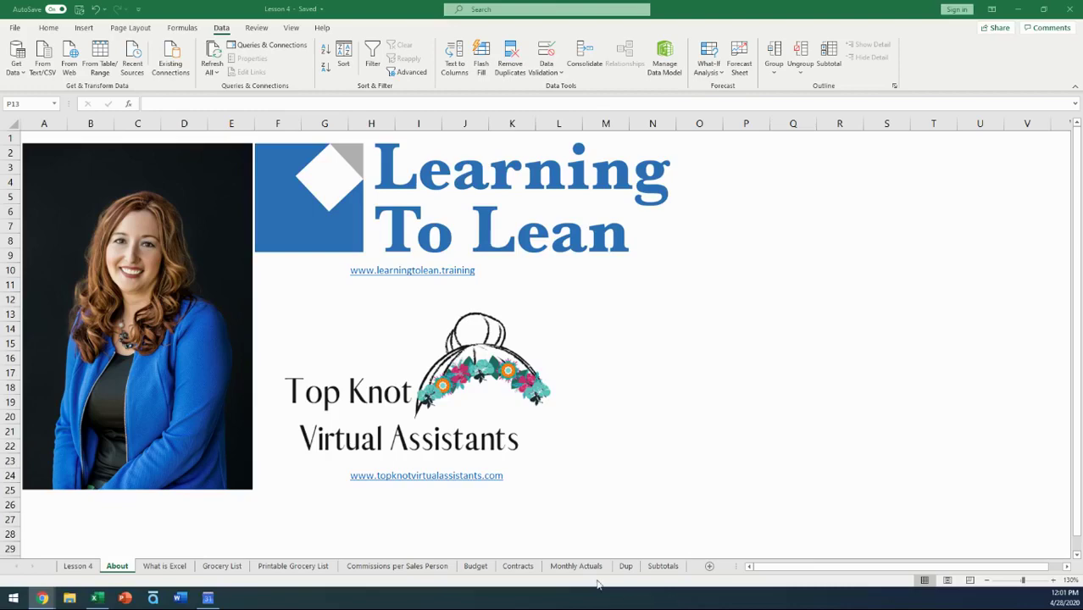
{"action": "left_click", "coordinate": [77, 566]}
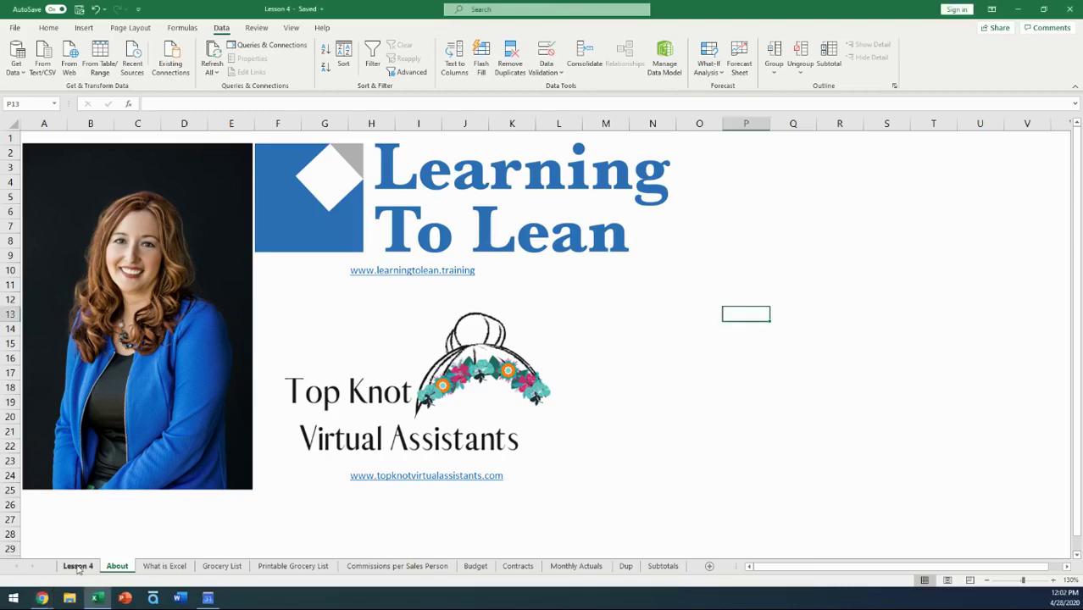
{"action": "left_click", "coordinate": [77, 567]}
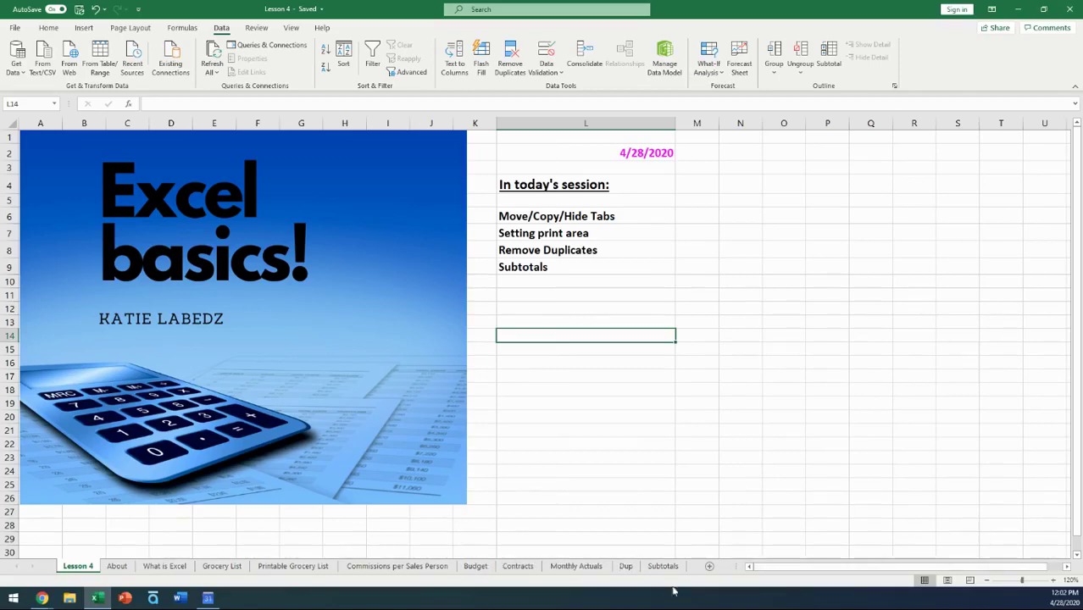
Open the Monthly Actuals sheet, and move it before Budget and back between Contracts and Dup.
{"action": "left_click", "coordinate": [578, 566]}
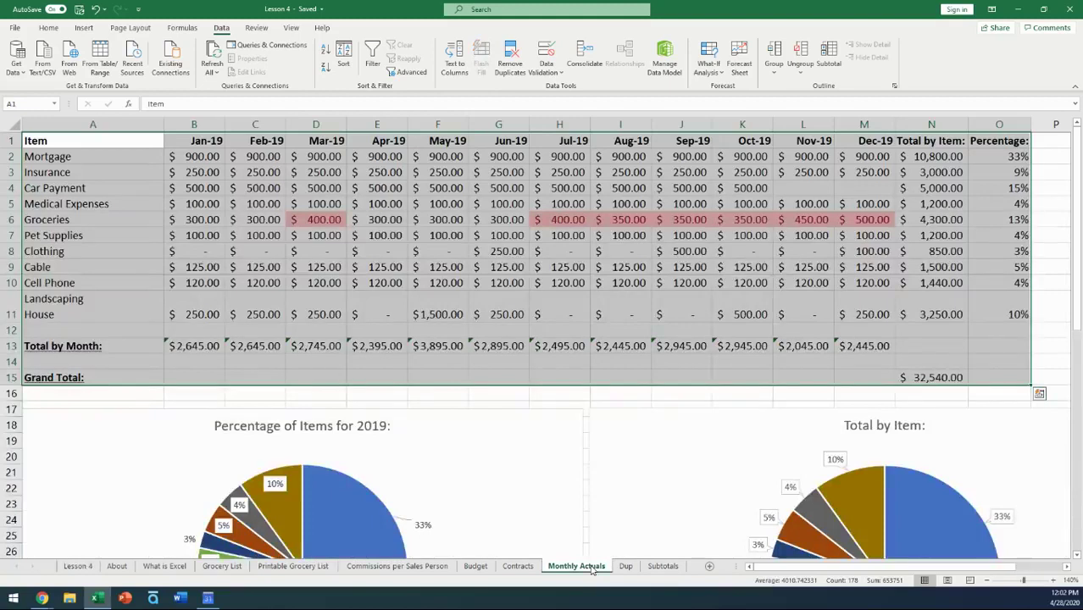
{"action": "left_click", "coordinate": [475, 358]}
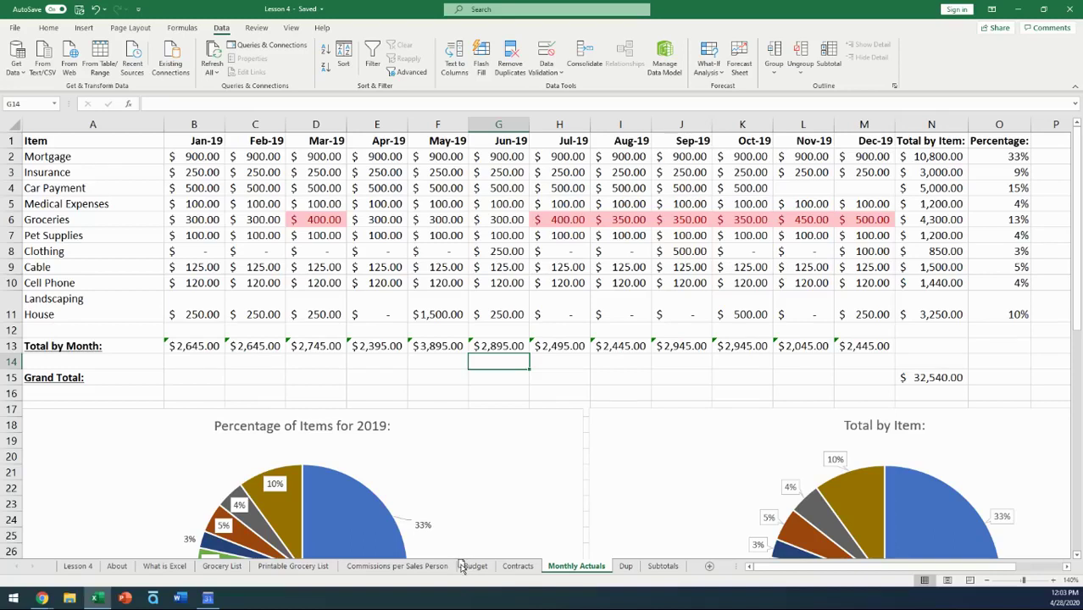
{"action": "left_click_drag", "start_coordinate": [461, 568], "coordinate": [462, 568]}
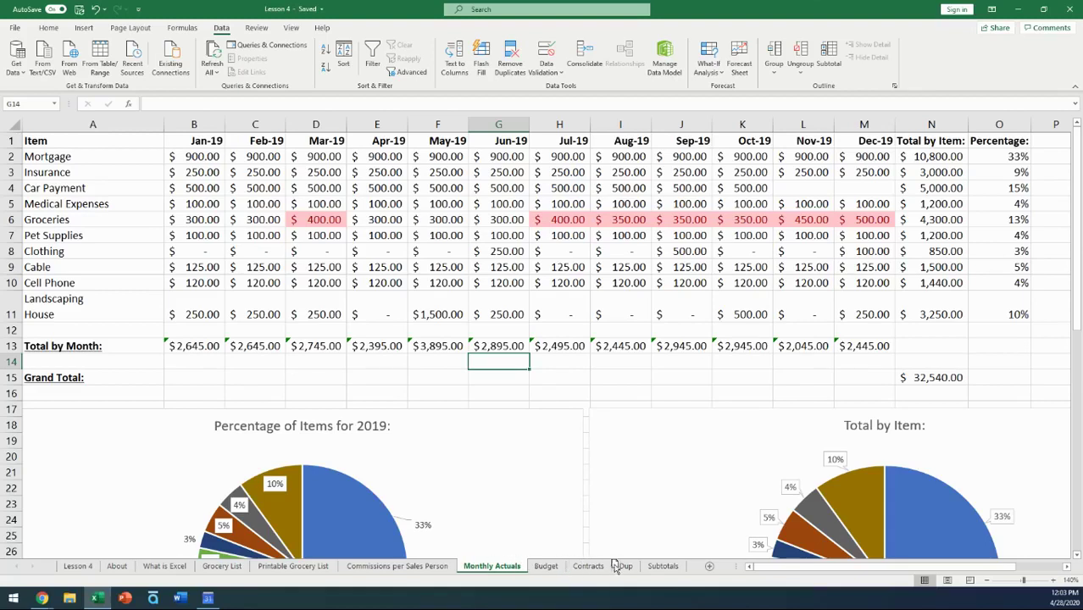
{"action": "left_click_drag", "start_coordinate": [615, 565], "coordinate": [627, 567]}
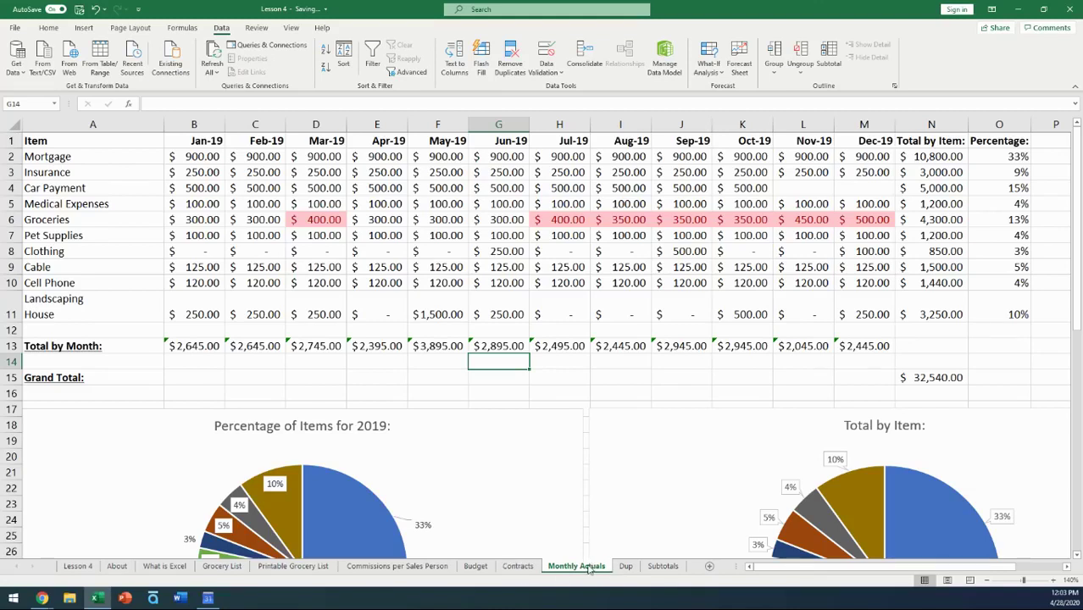
{"action": "right_click", "coordinate": [590, 571]}
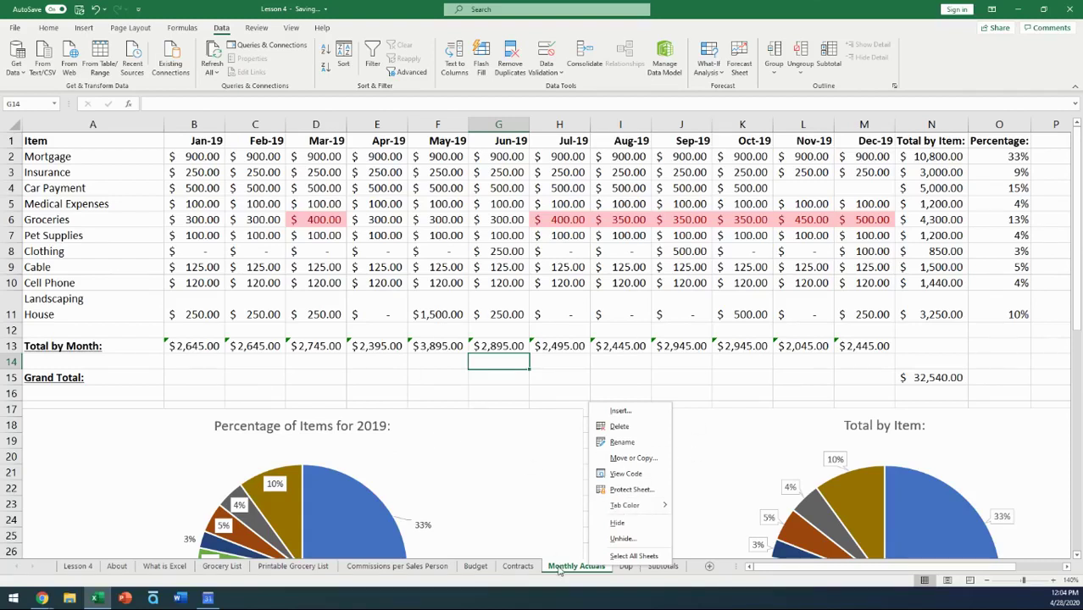
{"action": "left_click", "coordinate": [624, 460]}
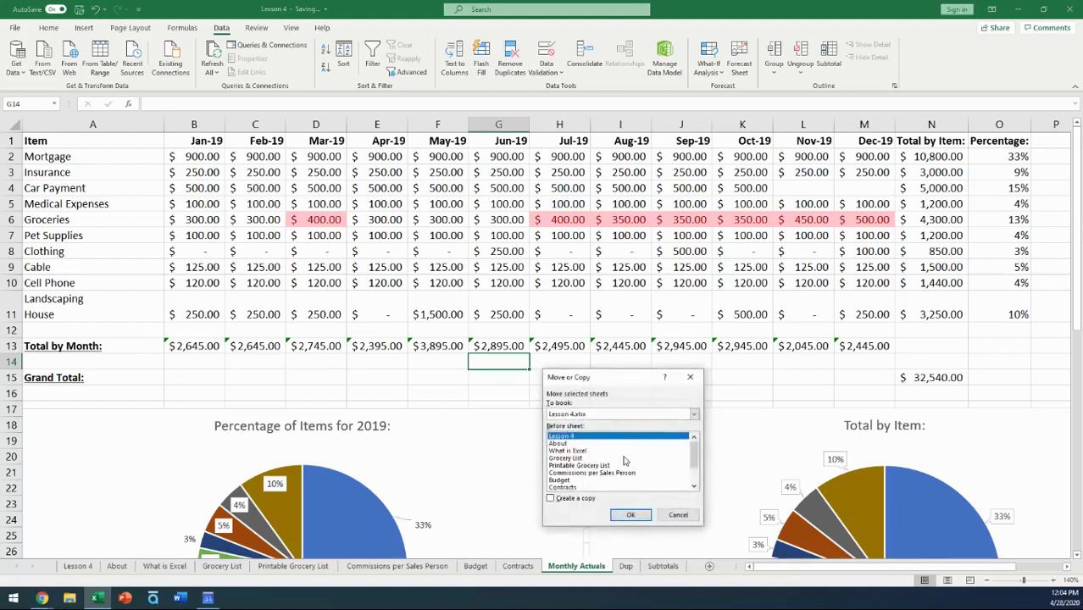
{"action": "left_click", "coordinate": [681, 515]}
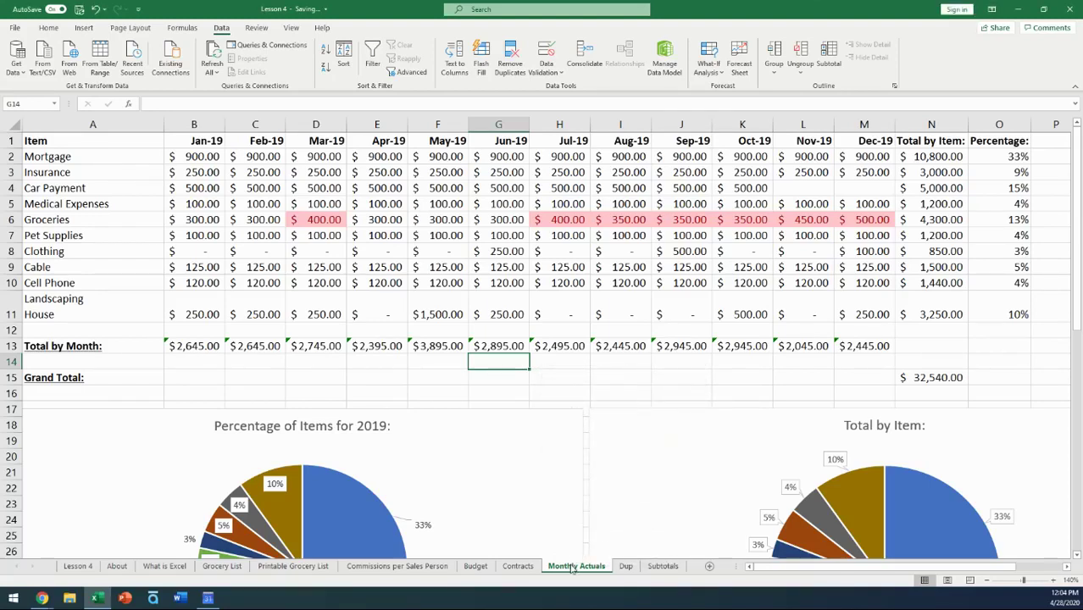
Create a copy of the Monthly Actuals sheet in a new workbook.
{"action": "right_click", "coordinate": [572, 569]}
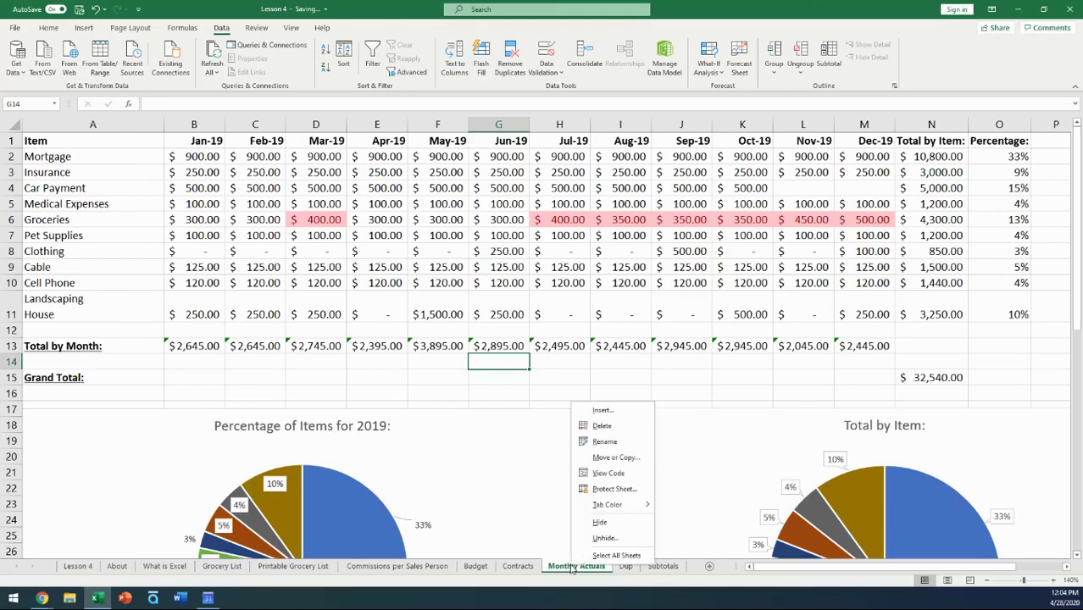
{"action": "left_click", "coordinate": [628, 462]}
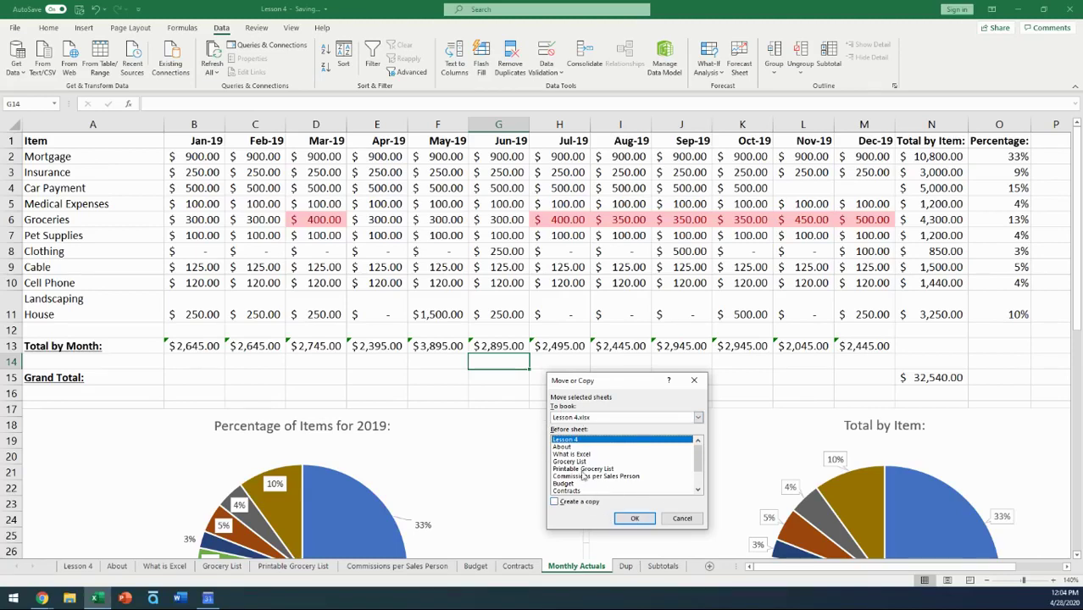
{"action": "left_click", "coordinate": [590, 418]}
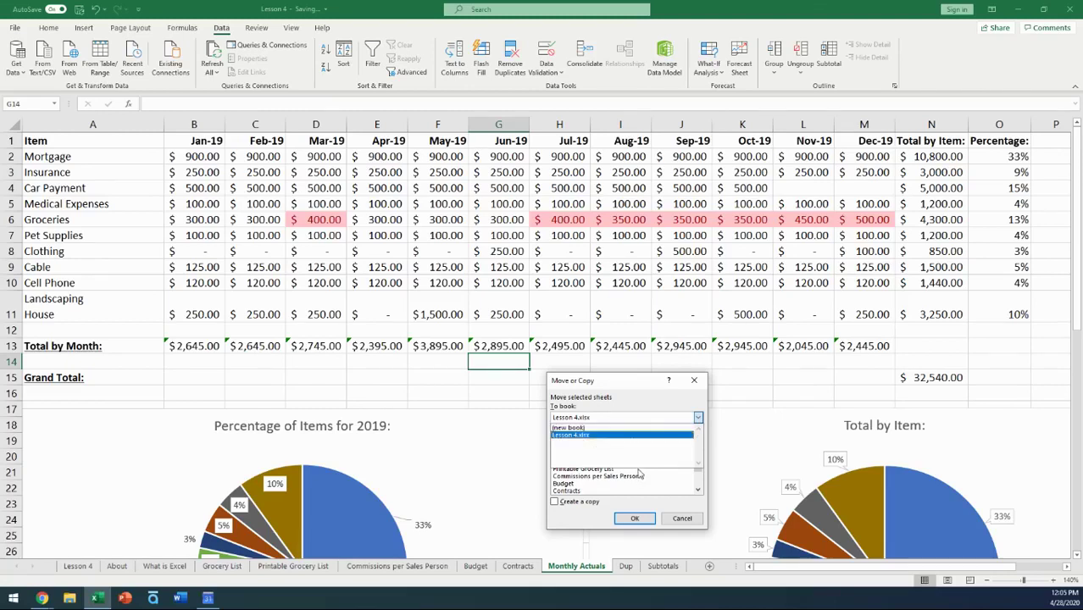
{"action": "left_click", "coordinate": [638, 387]}
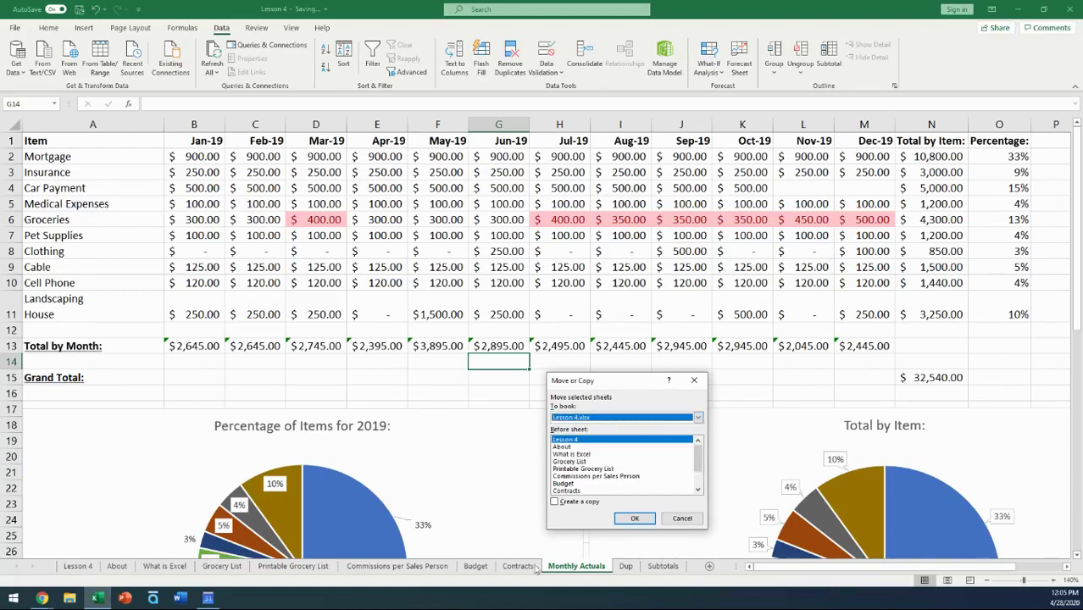
{"action": "left_click", "coordinate": [644, 417]}
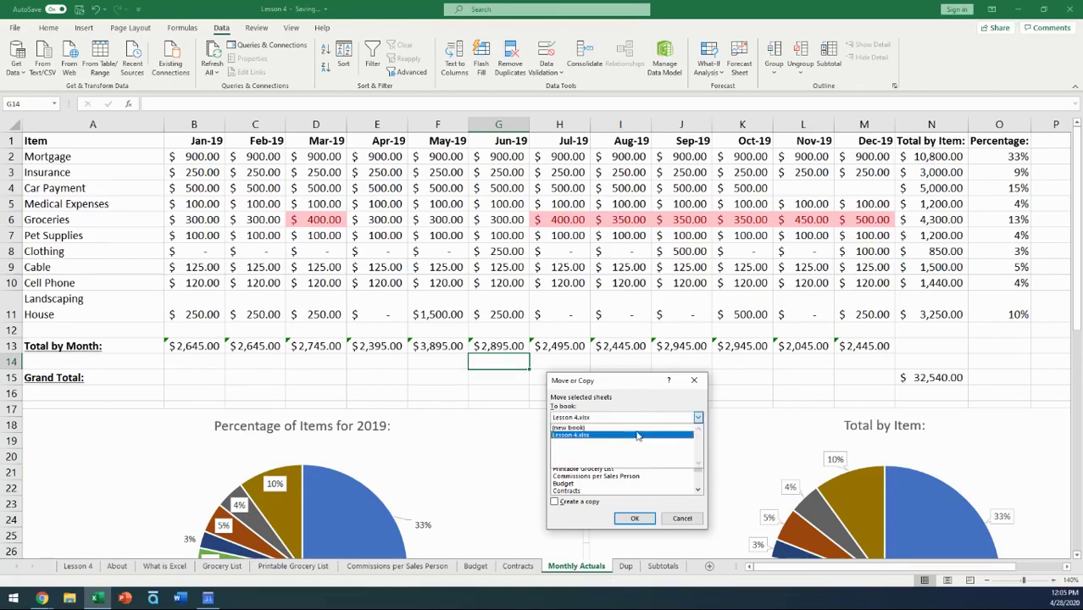
{"action": "left_click", "coordinate": [635, 428]}
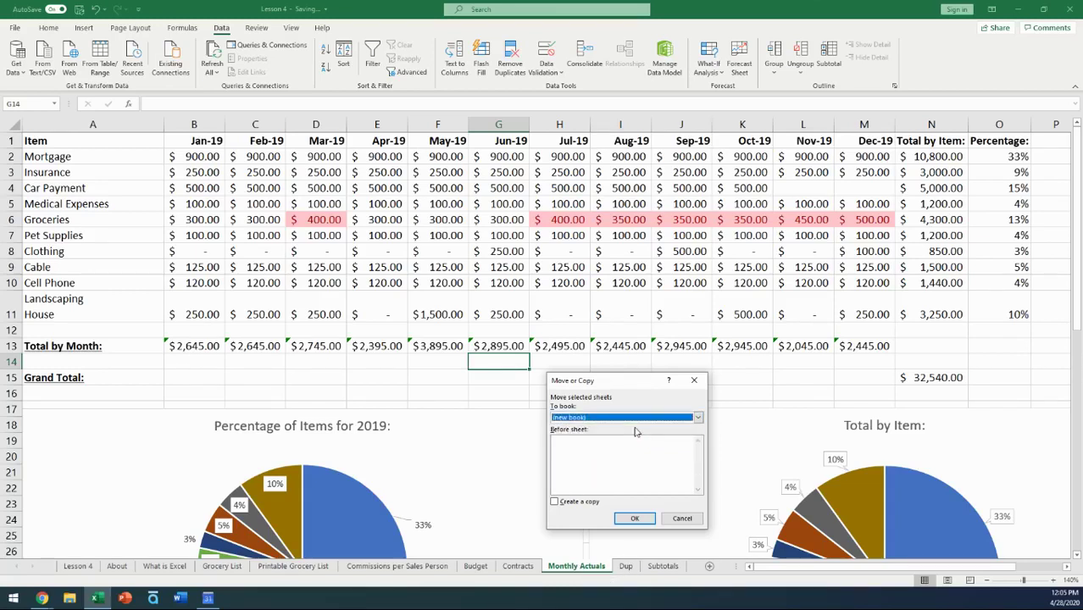
{"action": "left_click", "coordinate": [555, 505]}
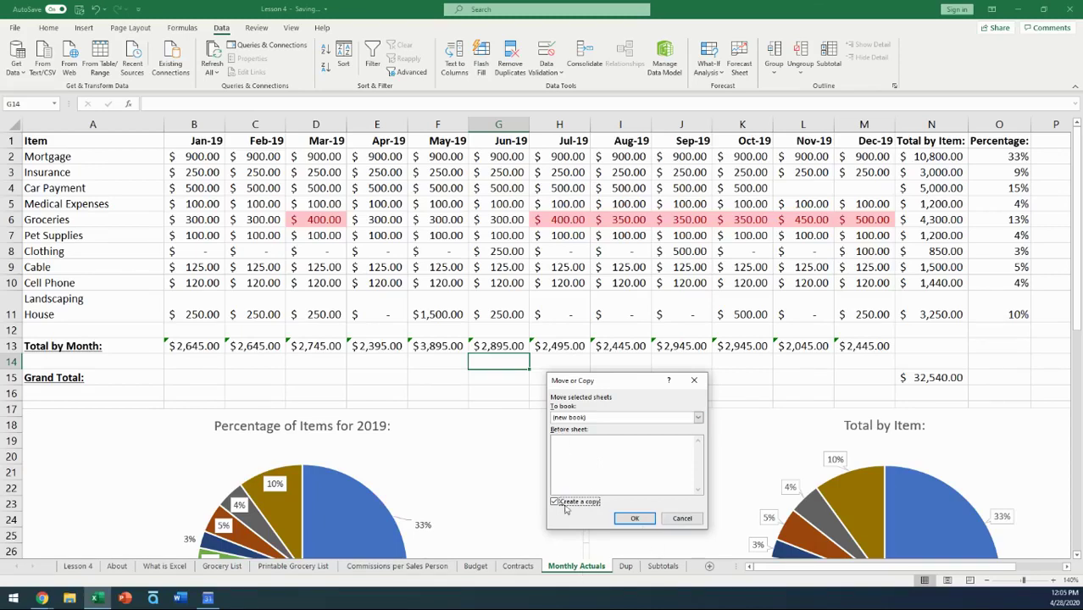
{"action": "left_click", "coordinate": [636, 519]}
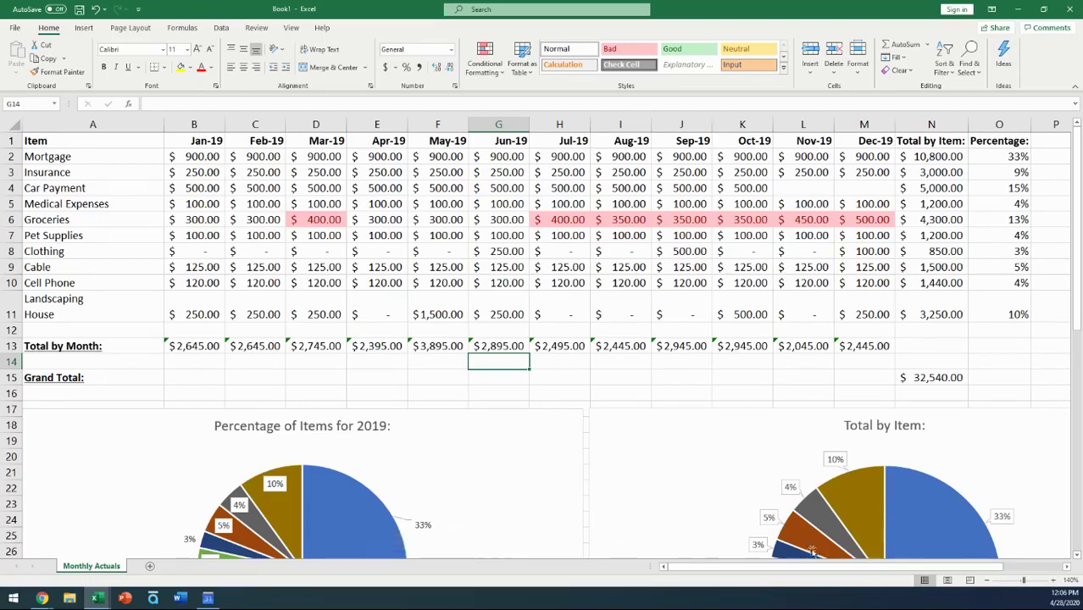
Look over the charts on the copied sheet in the new workbook, and return to the Lesson 4 workbook.
{"action": "scroll", "coordinate": [534, 467], "scroll_direction": "down", "scroll_amount": 3}
{"action": "scroll", "coordinate": [540, 465], "scroll_direction": "down", "scroll_amount": 5}
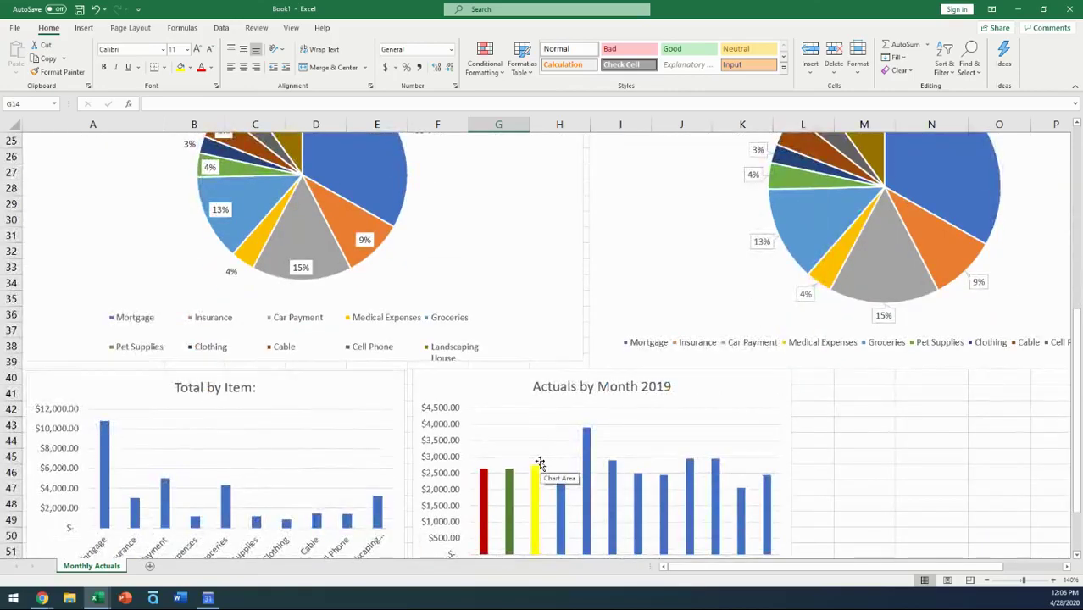
{"action": "scroll", "coordinate": [540, 463], "scroll_direction": "up", "scroll_amount": 8}
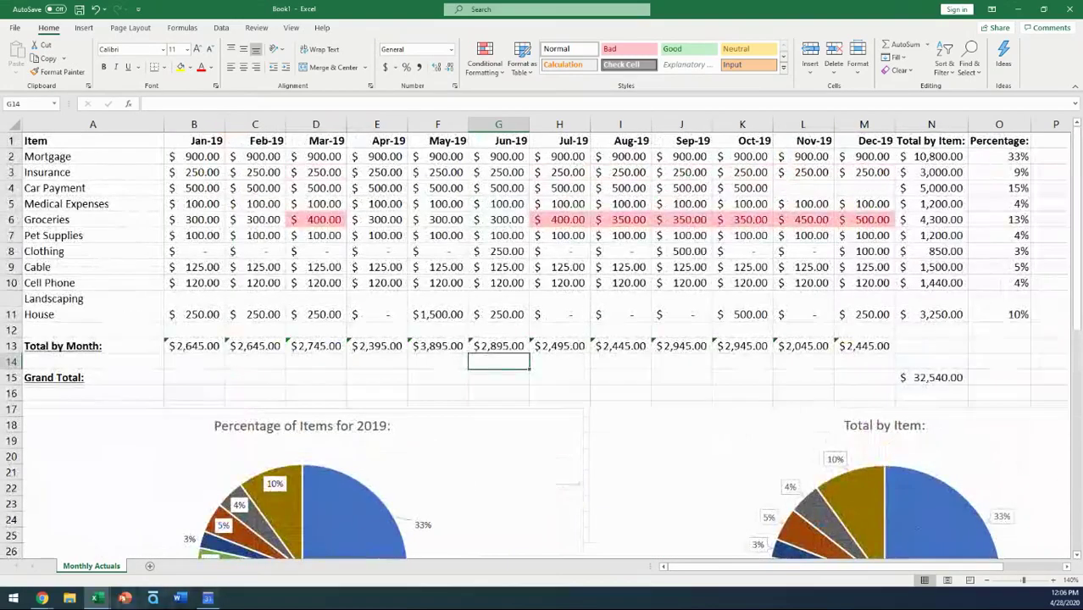
{"action": "mouse_move", "coordinate": [98, 599]}
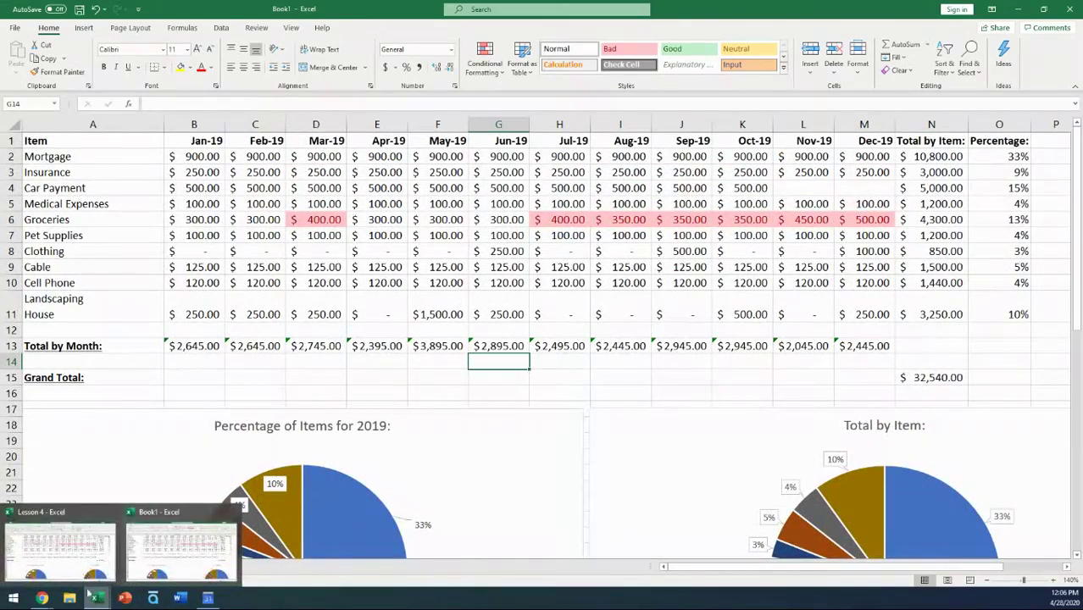
{"action": "left_click", "coordinate": [73, 557]}
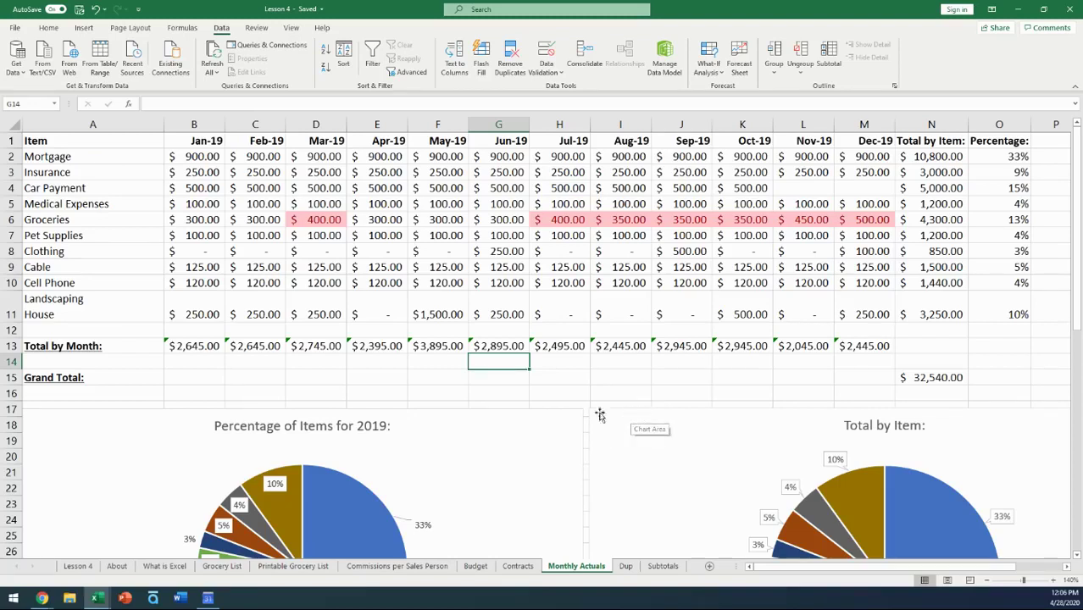
Create a copy of the Monthly Actuals sheet at the end of the Lesson 4 workbook.
{"action": "right_click", "coordinate": [579, 568]}
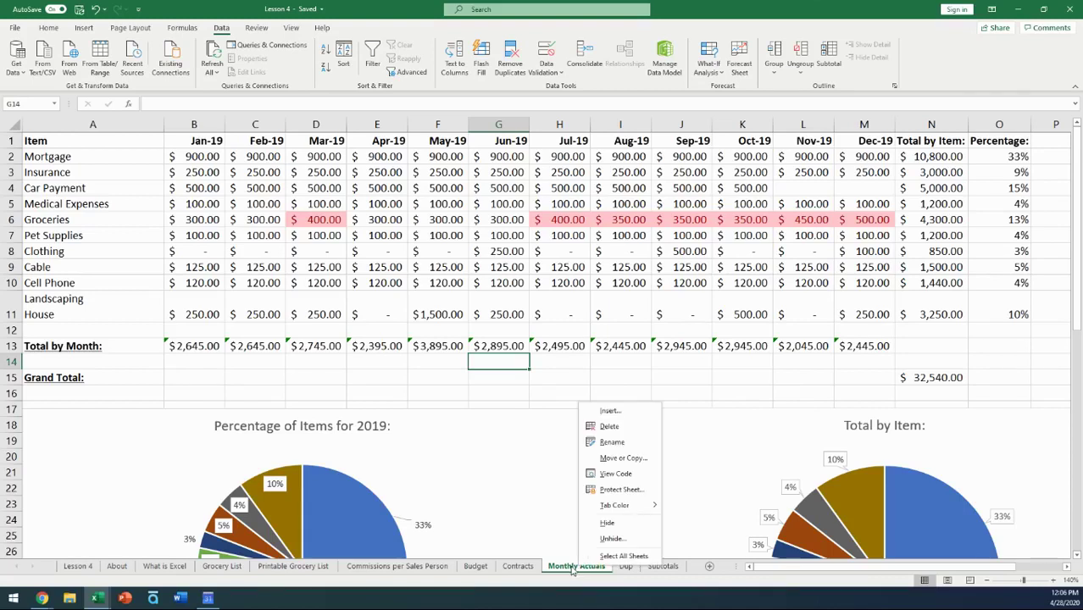
{"action": "left_click", "coordinate": [624, 458]}
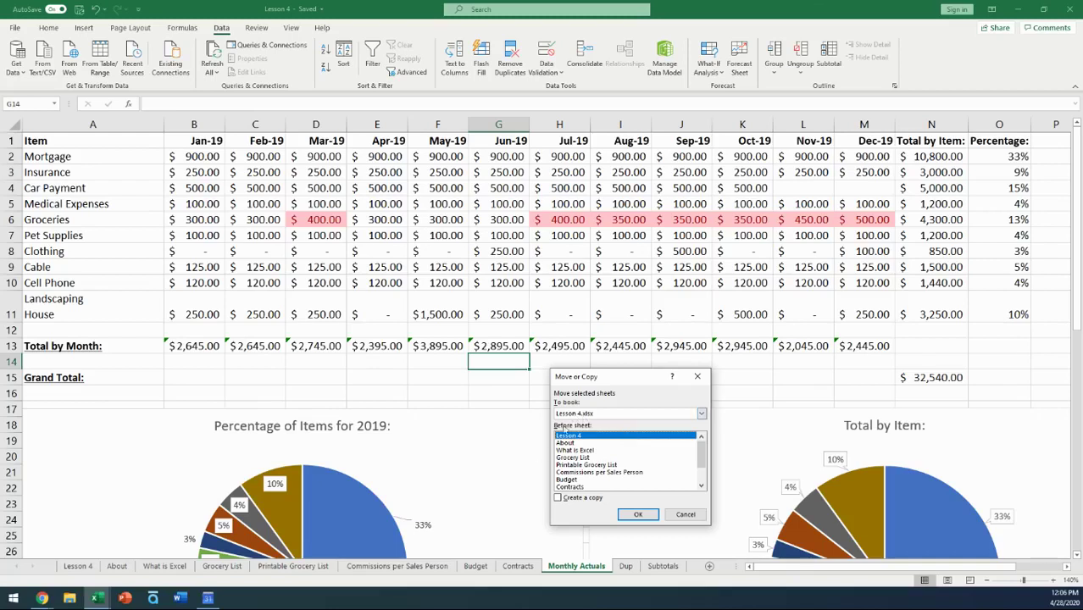
{"action": "scroll", "coordinate": [702, 481], "scroll_direction": "down", "scroll_amount": 2}
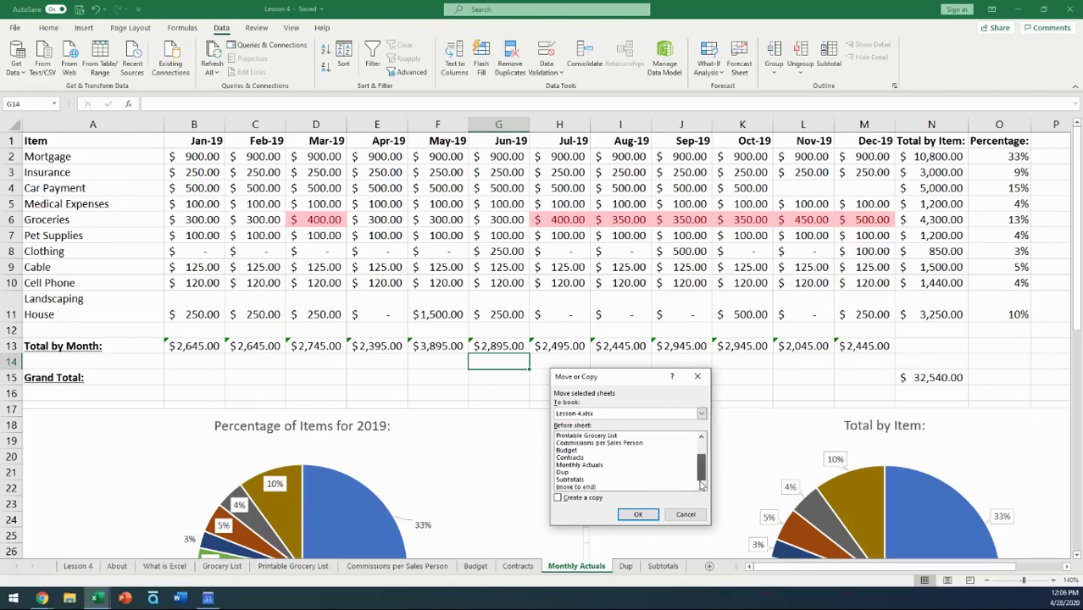
{"action": "left_click", "coordinate": [573, 488]}
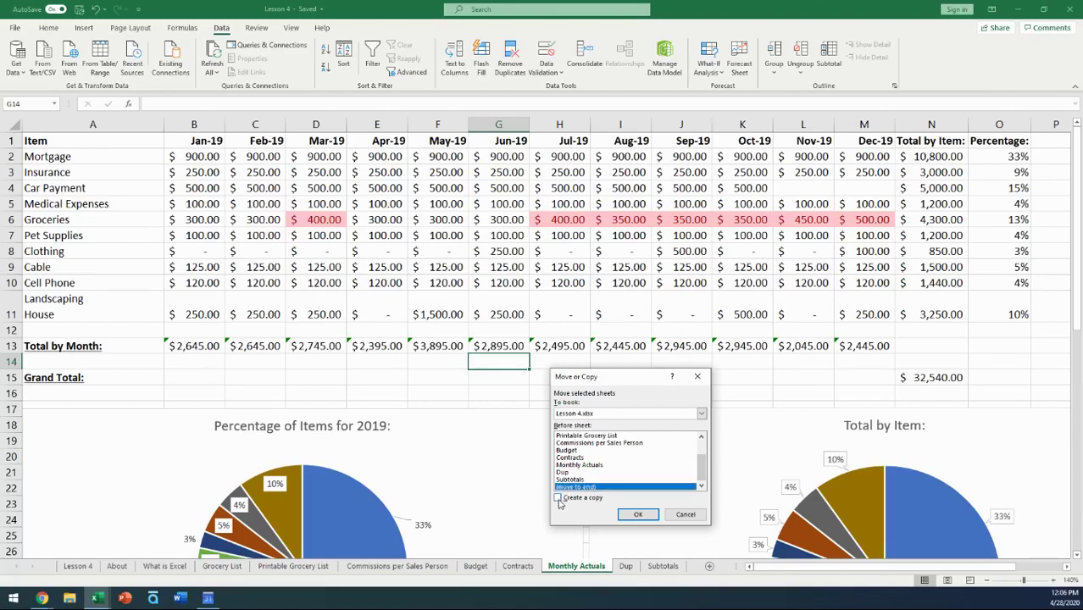
{"action": "left_click", "coordinate": [558, 498]}
{"action": "left_click", "coordinate": [629, 516]}
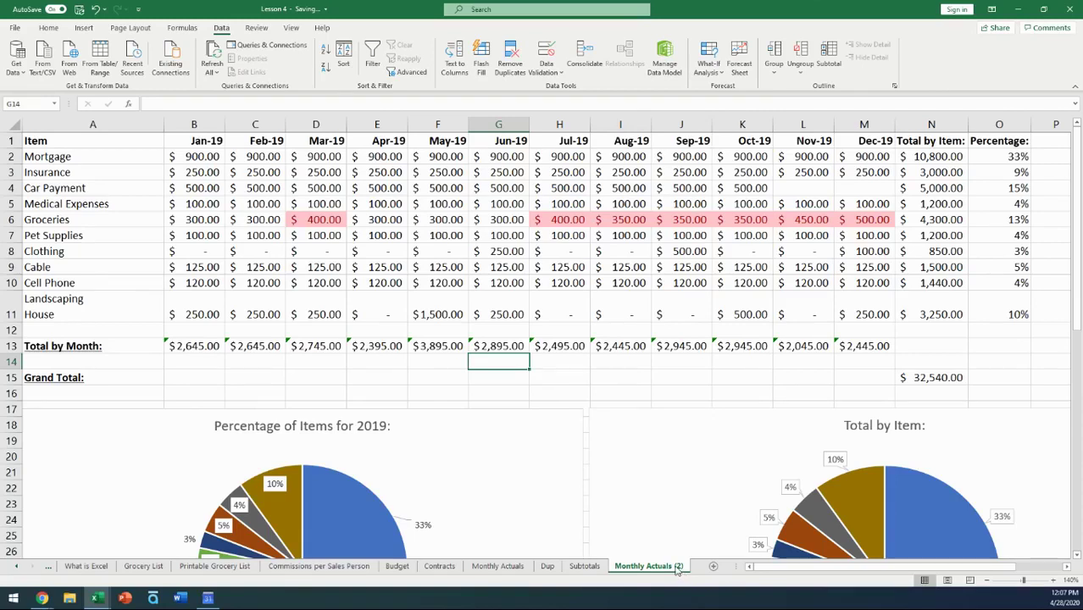
Rename the duplicated sheet as Monthly Actuals Copy.
{"action": "double_click", "coordinate": [677, 569]}
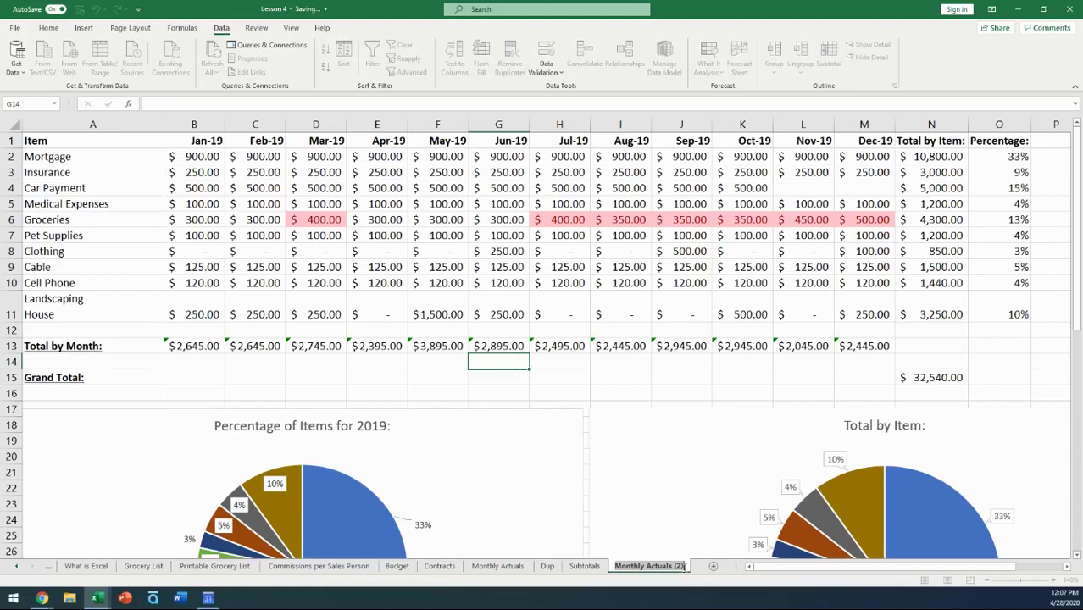
{"action": "left_click", "coordinate": [684, 567]}
{"action": "left_click_drag", "start_coordinate": [684, 567], "coordinate": [676, 566]}
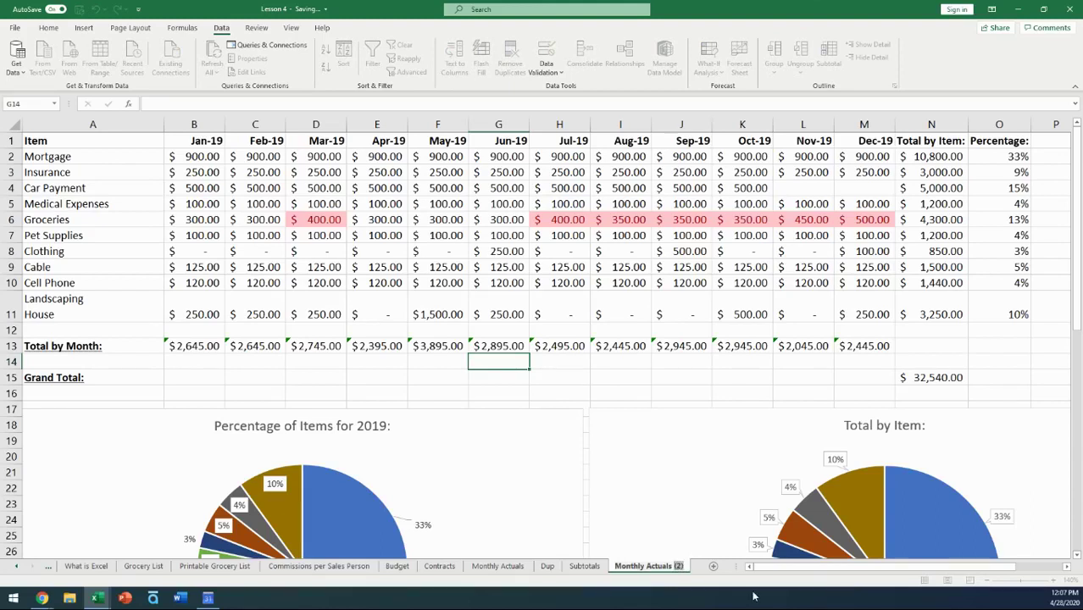
{"action": "type", "text": "Copy"}
{"action": "left_click", "coordinate": [663, 482]}
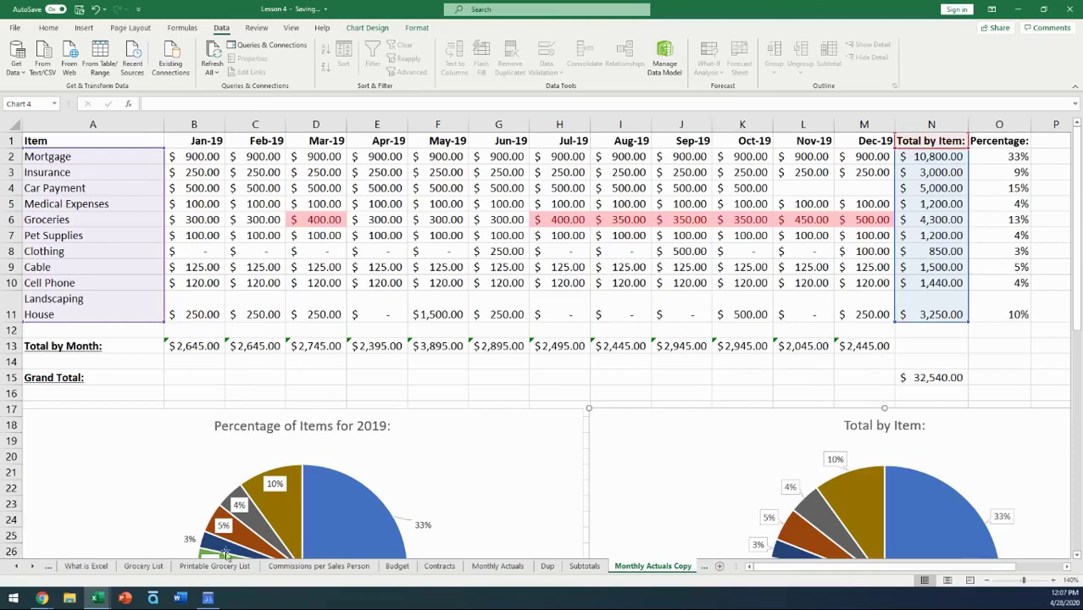
Browse the sheet tabs back to Lesson 4 and forward towards Monthly Actuals Copy.
{"action": "left_click", "coordinate": [19, 571]}
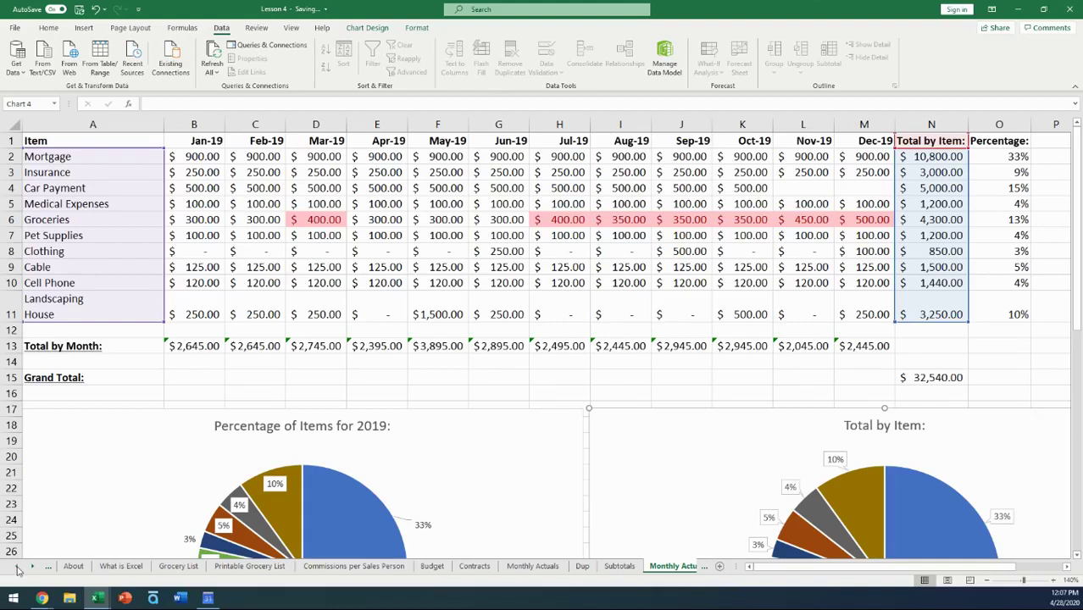
{"action": "left_click", "coordinate": [19, 571]}
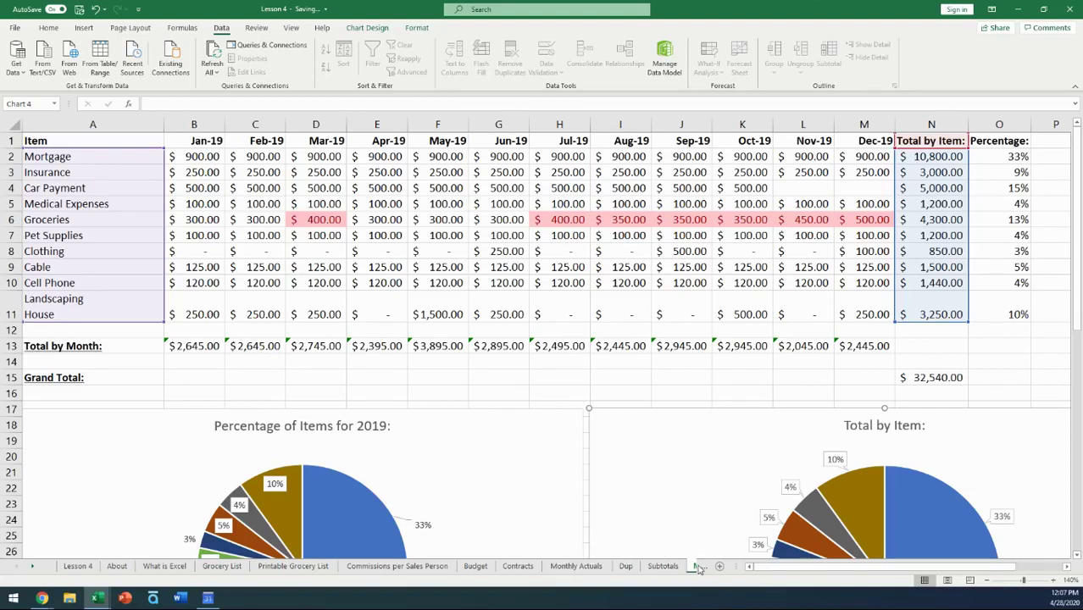
{"action": "left_click", "coordinate": [32, 566]}
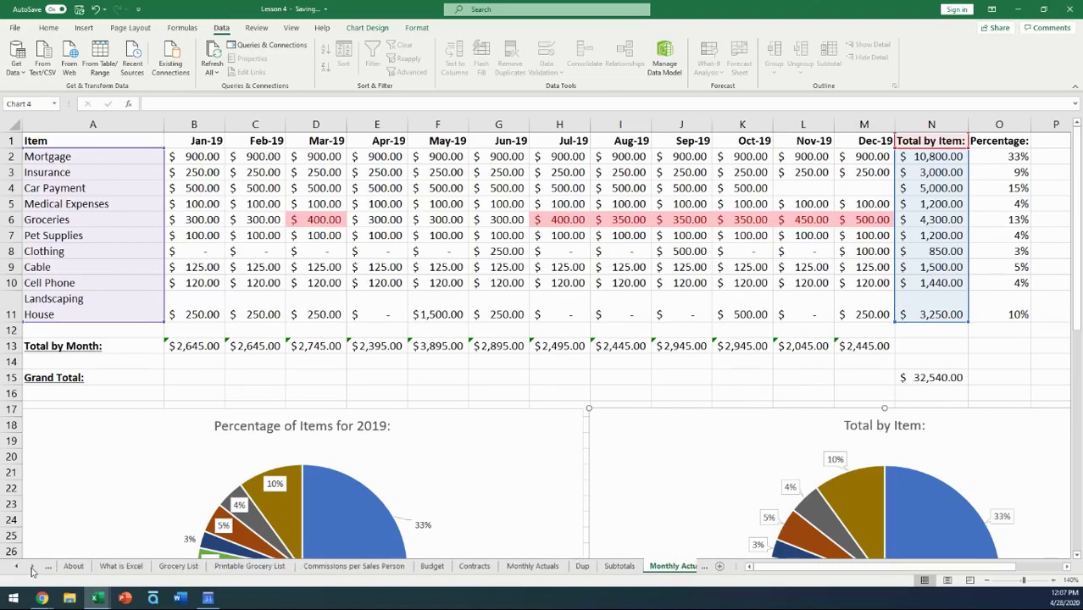
Go back to the Lesson 4 sheet and select the Move/Copy/Hide Tabs agenda item.
{"action": "left_click", "coordinate": [32, 566]}
{"action": "left_click", "coordinate": [31, 566]}
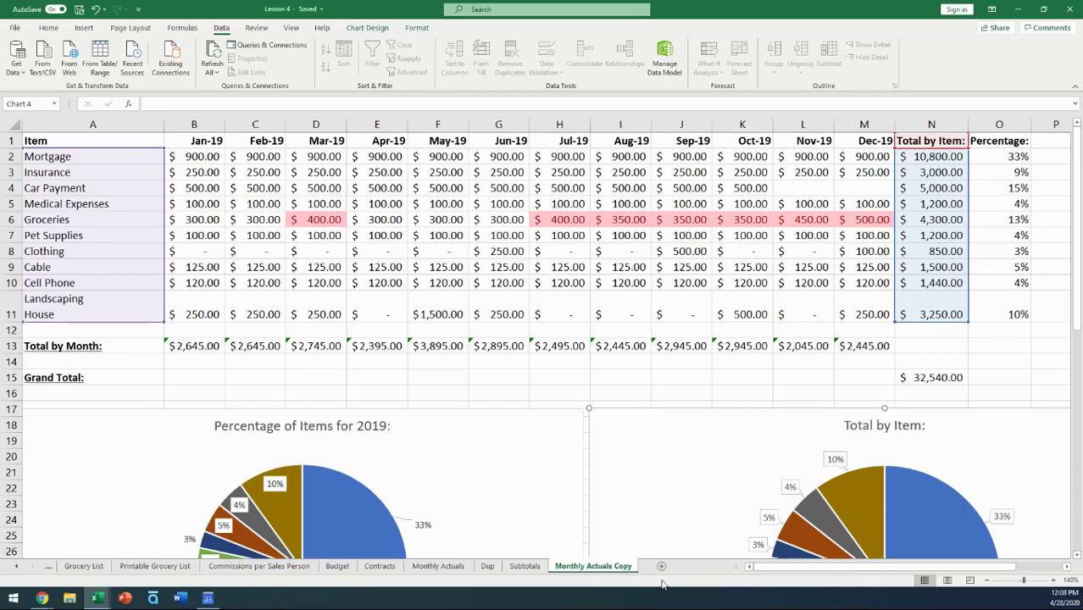
{"action": "left_click", "coordinate": [16, 566]}
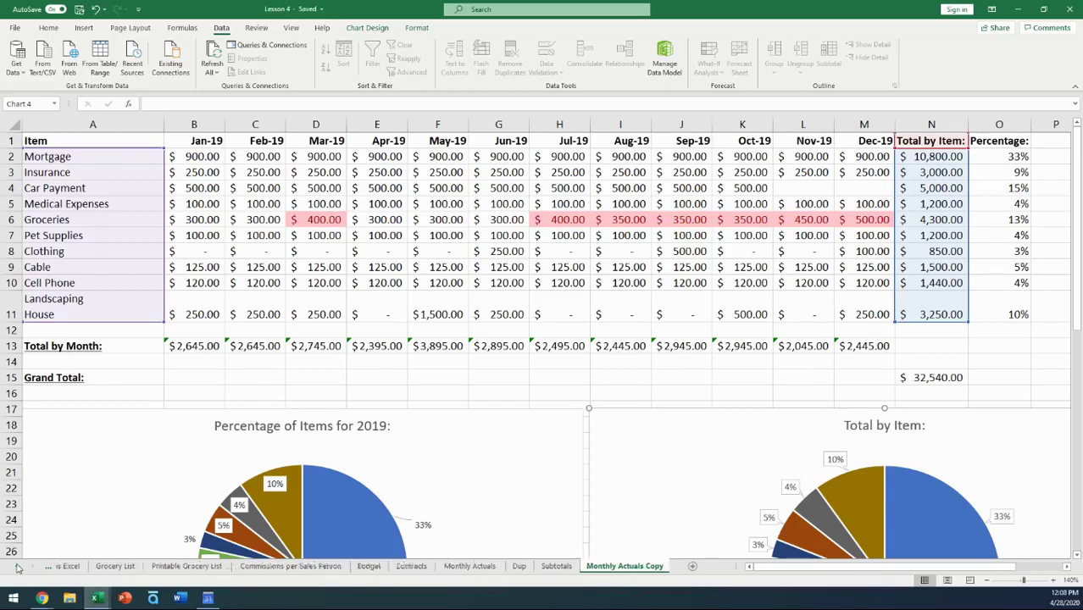
{"action": "left_click", "coordinate": [74, 568]}
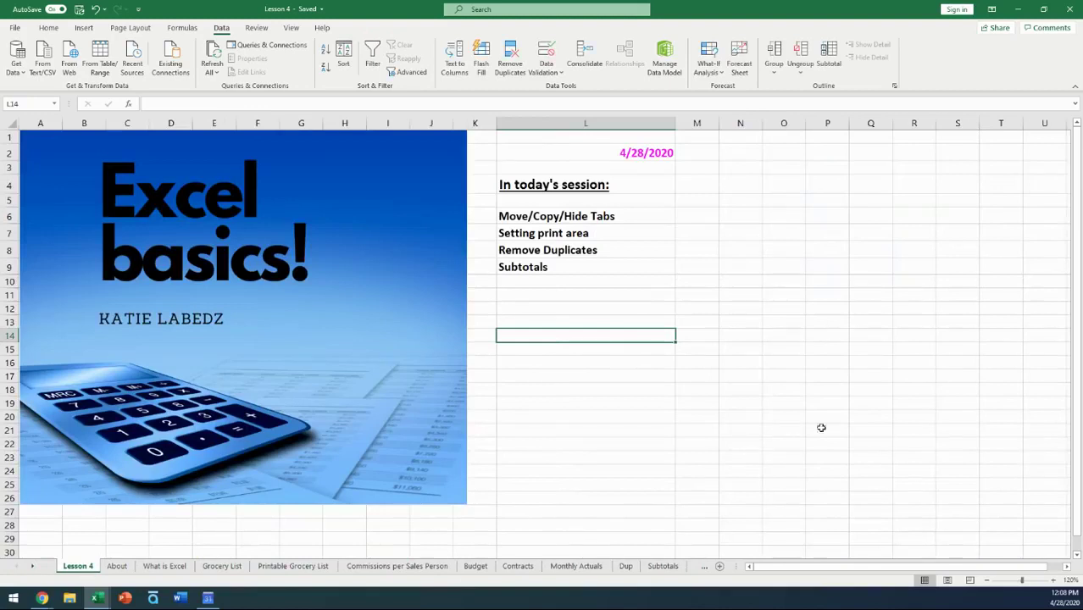
{"action": "left_click", "coordinate": [620, 218]}
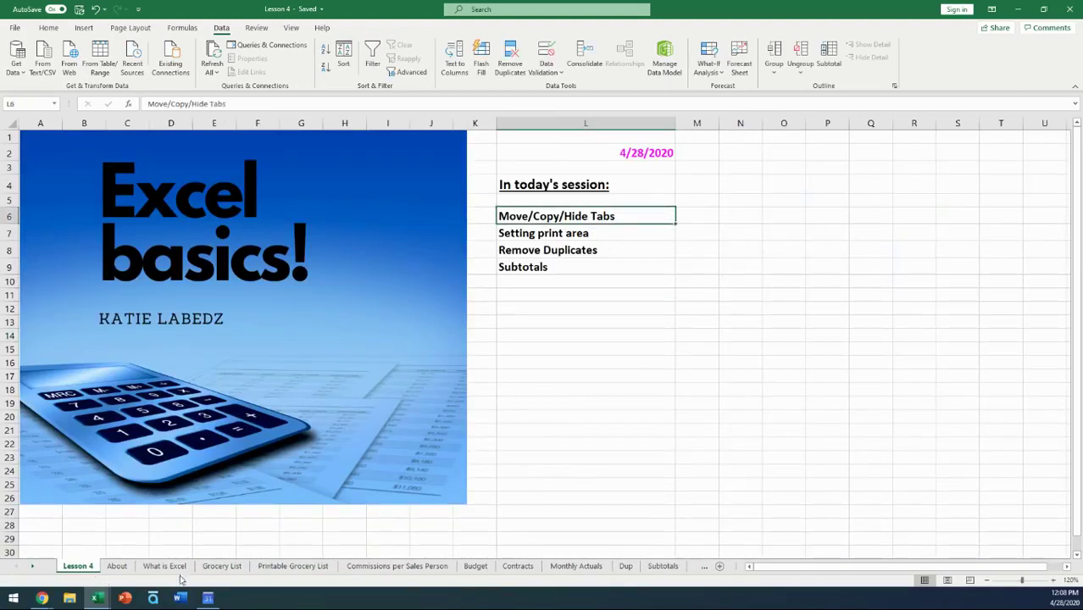
Hide the Monthly Actuals Copy sheet at the end of the workbook.
{"action": "left_click", "coordinate": [34, 567]}
{"action": "left_click", "coordinate": [34, 567]}
{"action": "left_click", "coordinate": [33, 567]}
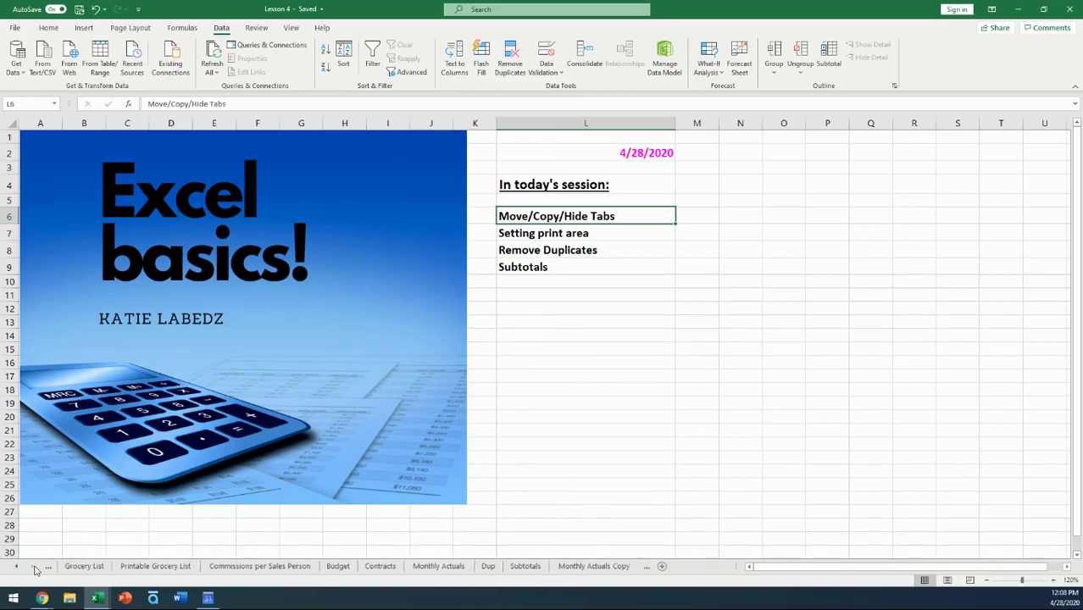
{"action": "left_click", "coordinate": [593, 566]}
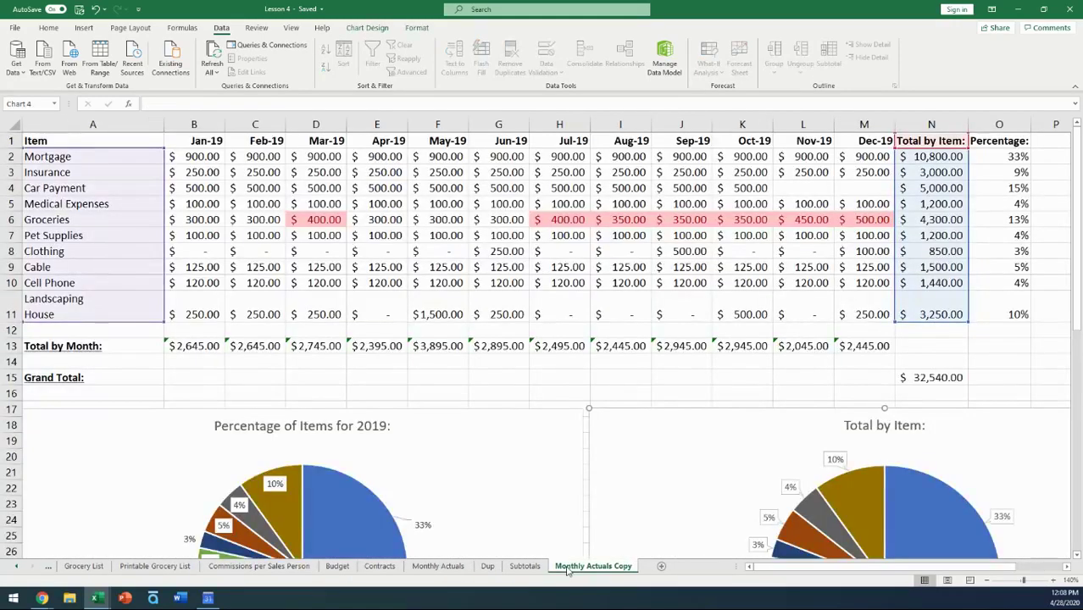
{"action": "left_click", "coordinate": [512, 372]}
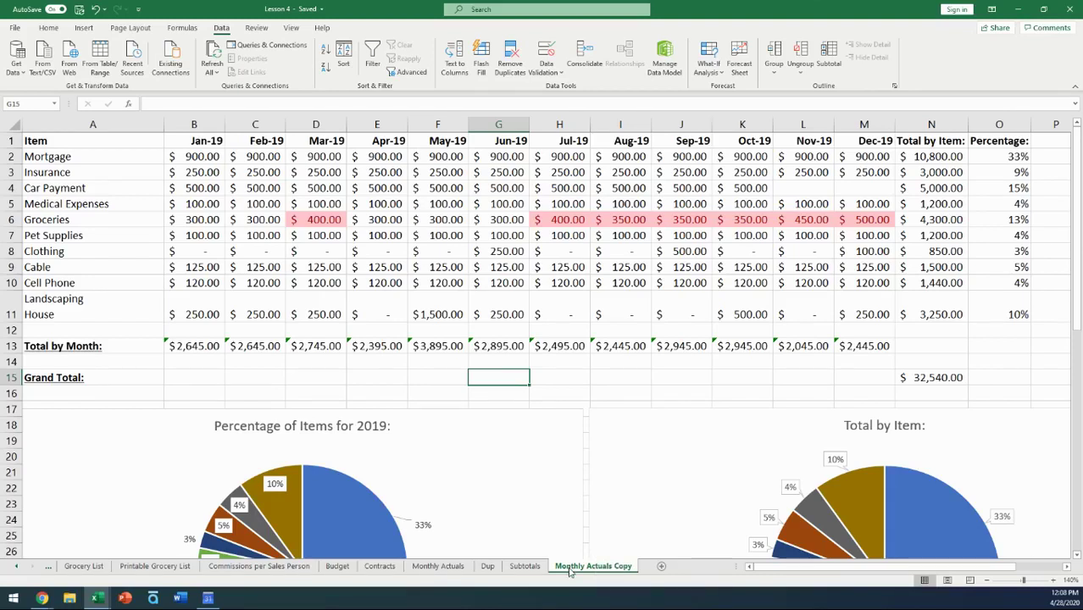
{"action": "right_click", "coordinate": [570, 572]}
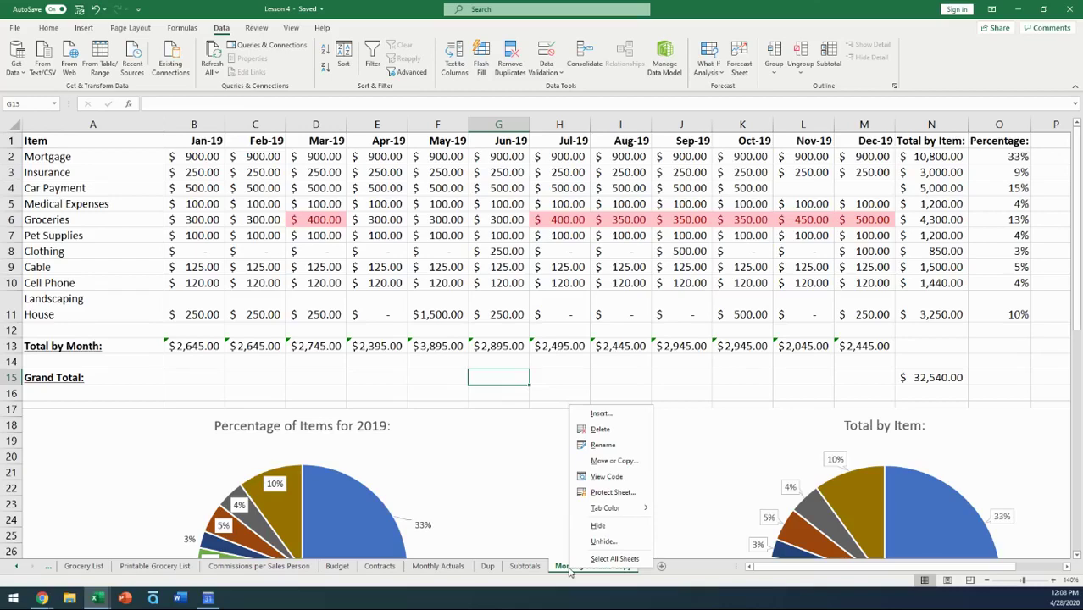
{"action": "left_click", "coordinate": [630, 529]}
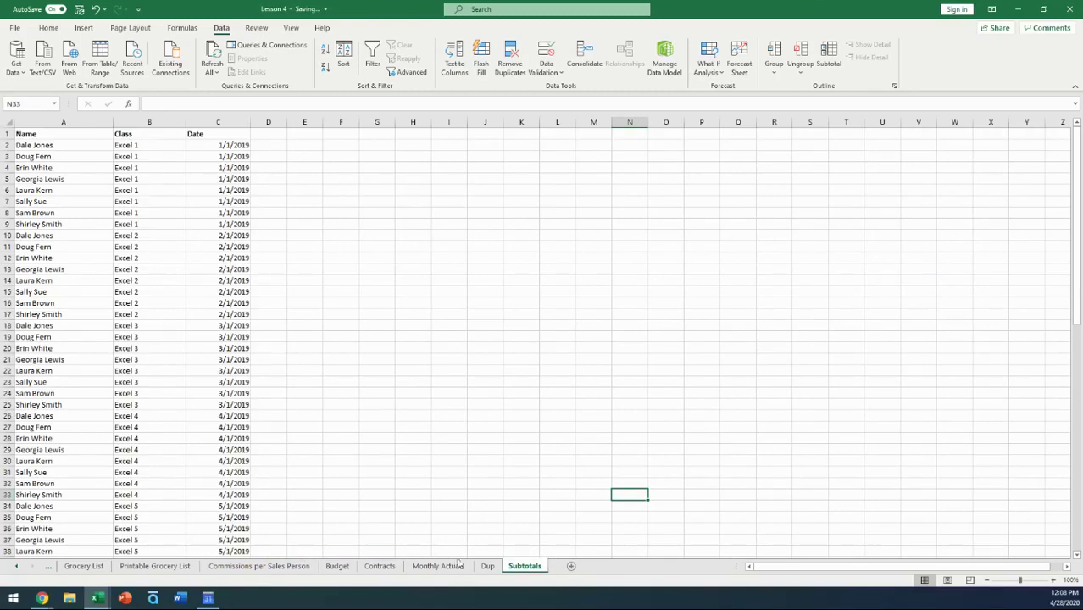
Unhide the Monthly Actuals Copy sheet and hide it again.
{"action": "right_click", "coordinate": [529, 569]}
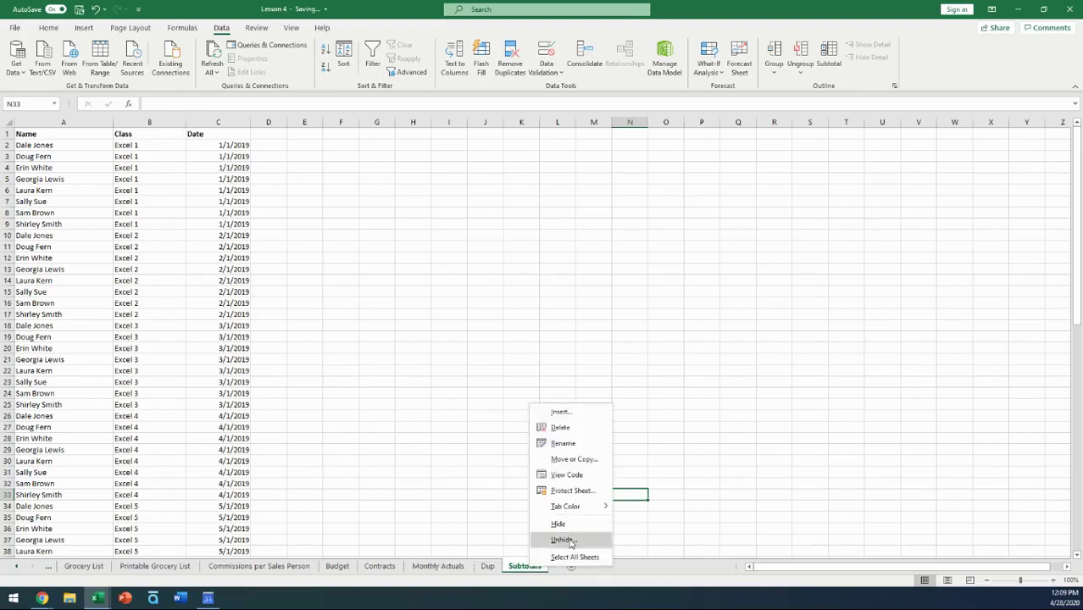
{"action": "left_click", "coordinate": [564, 541]}
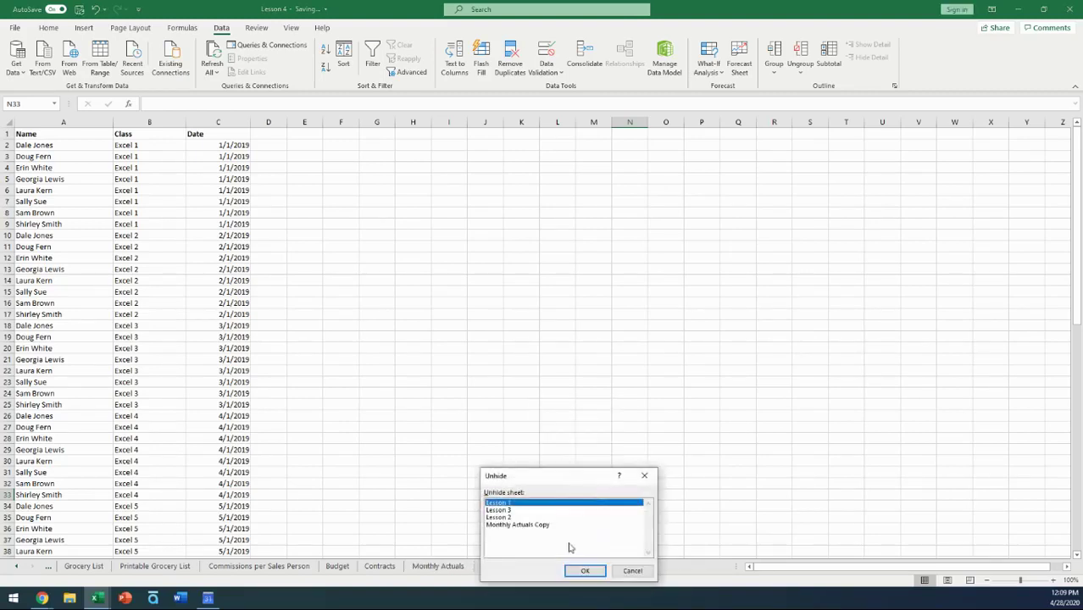
{"action": "left_click", "coordinate": [501, 526]}
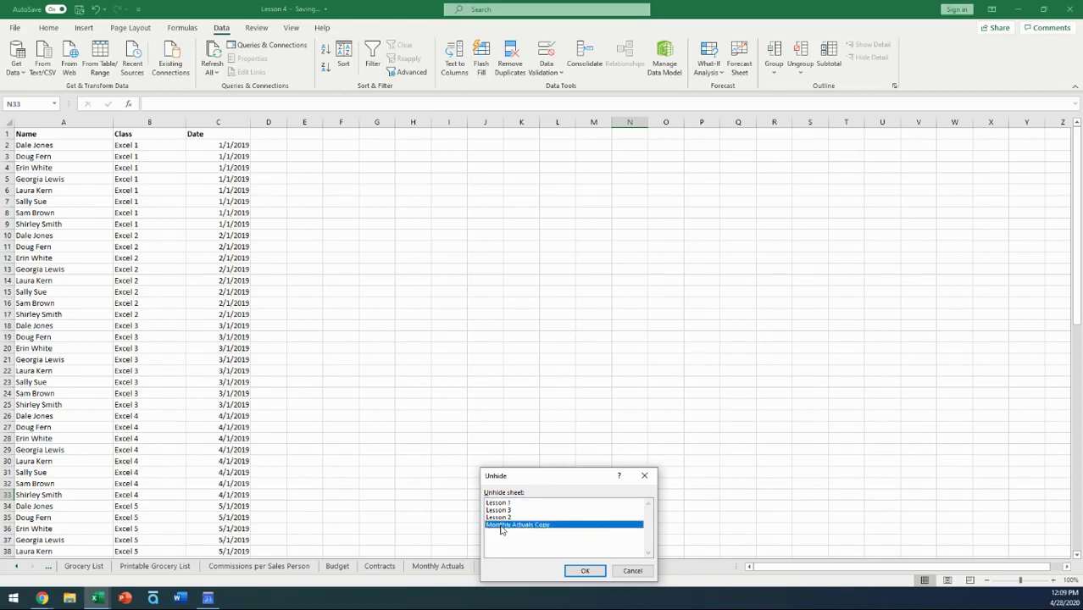
{"action": "left_click", "coordinate": [585, 572]}
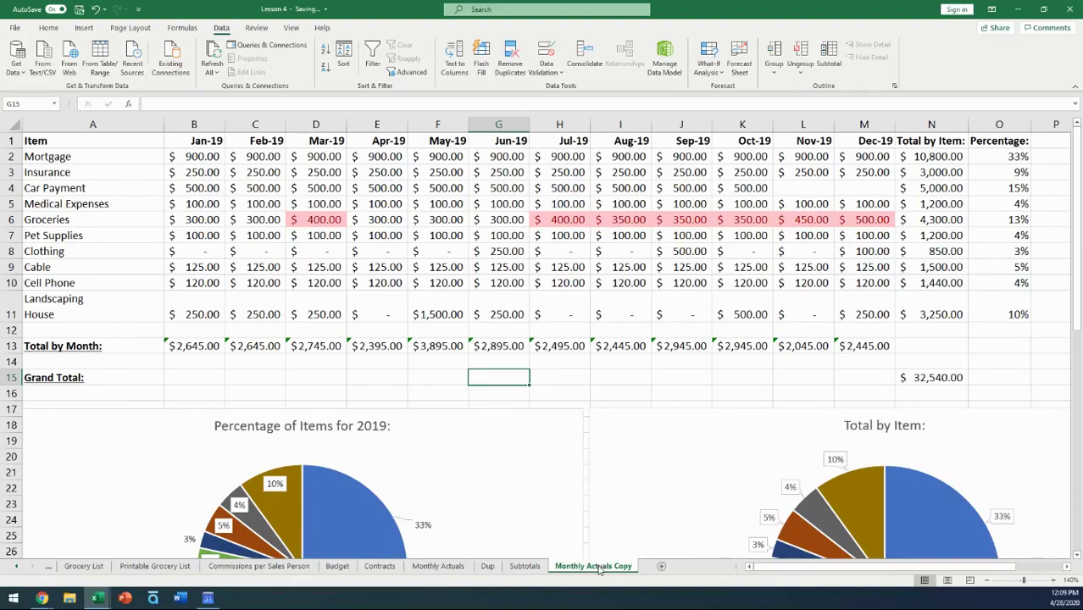
{"action": "right_click", "coordinate": [598, 570]}
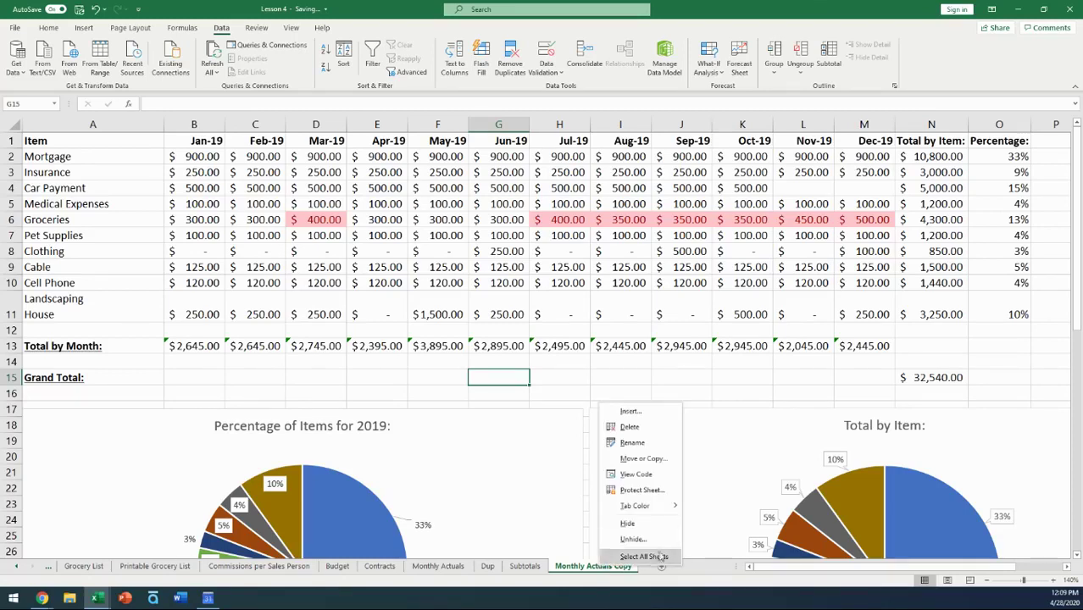
{"action": "left_click", "coordinate": [627, 524]}
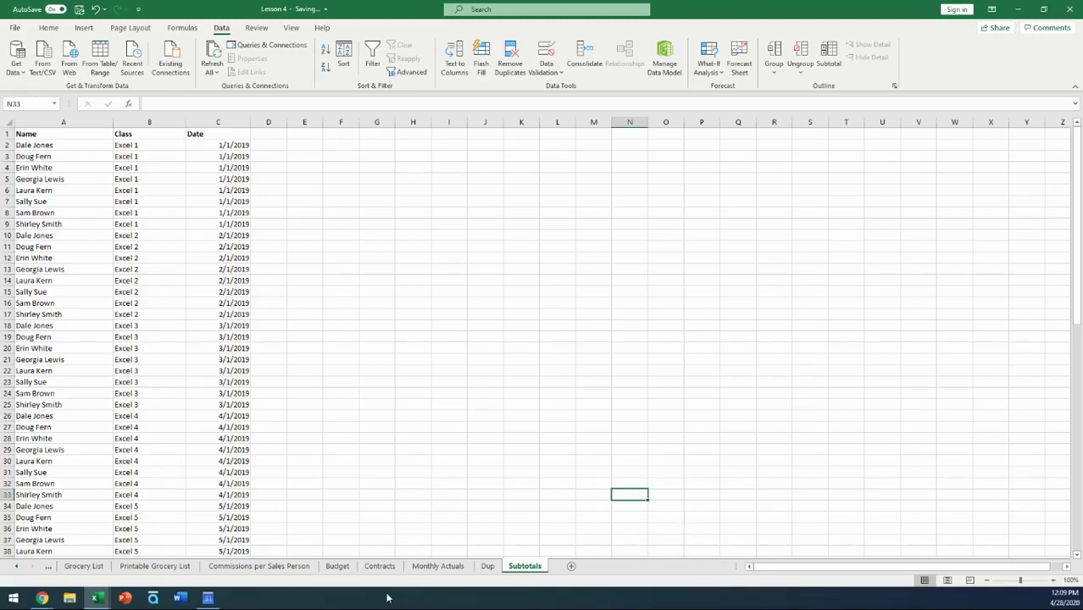
Open the Monthly Actuals sheet and look over its expense table and the pie and column charts below it.
{"action": "left_click", "coordinate": [437, 567]}
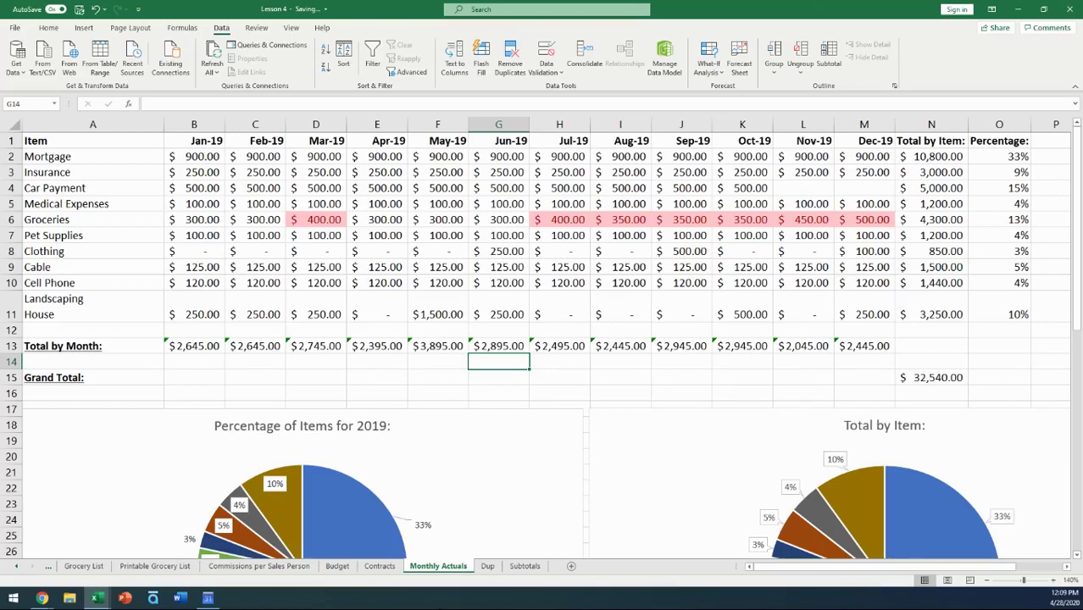
{"action": "left_click", "coordinate": [559, 378]}
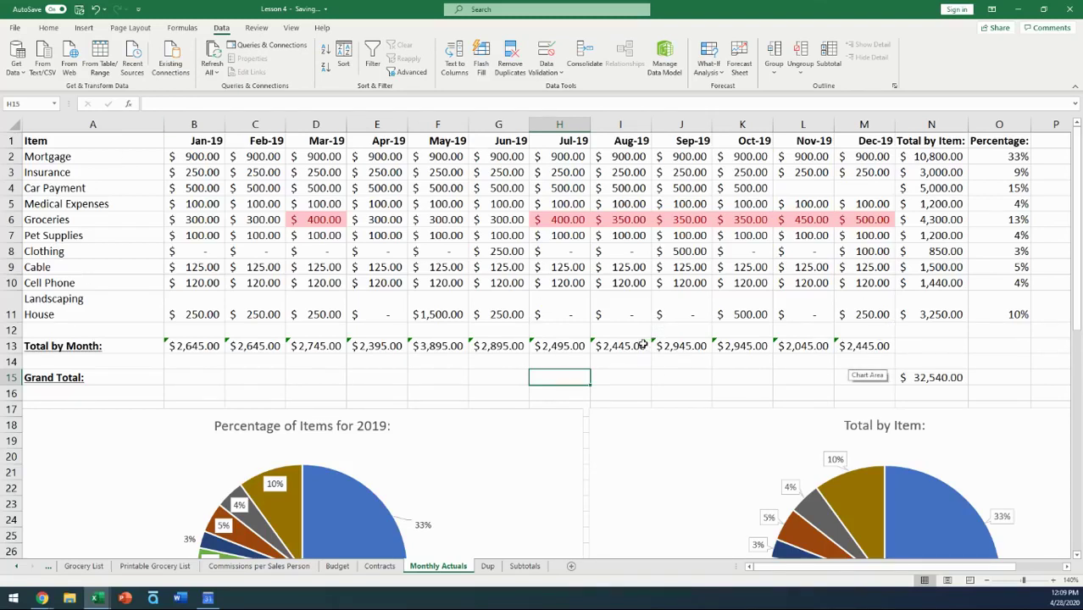
{"action": "scroll", "coordinate": [839, 289], "scroll_direction": "down", "scroll_amount": 7}
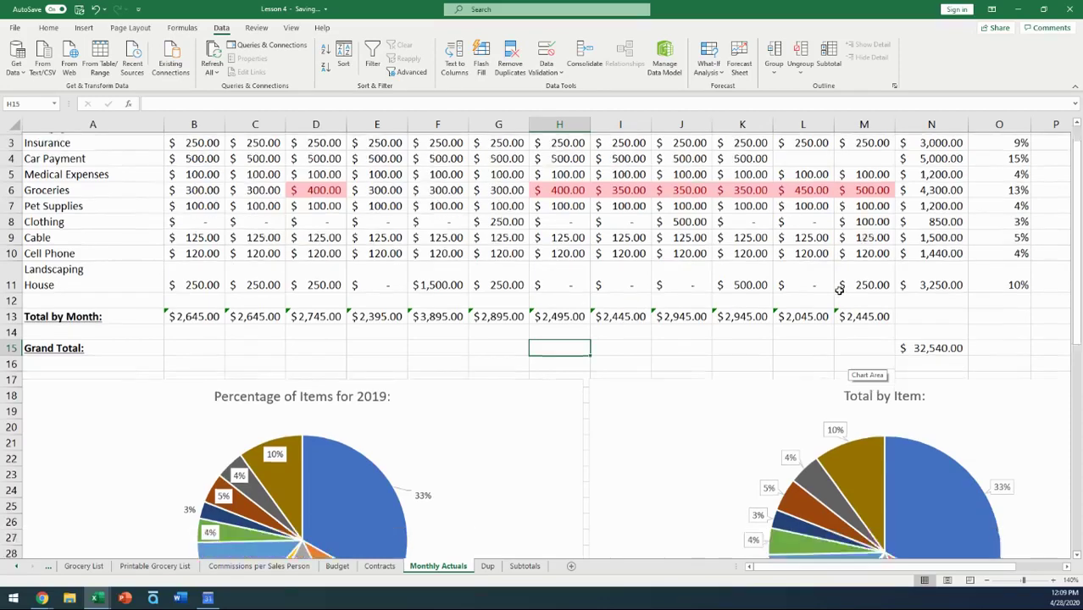
{"action": "scroll", "coordinate": [839, 294], "scroll_direction": "down", "scroll_amount": 3}
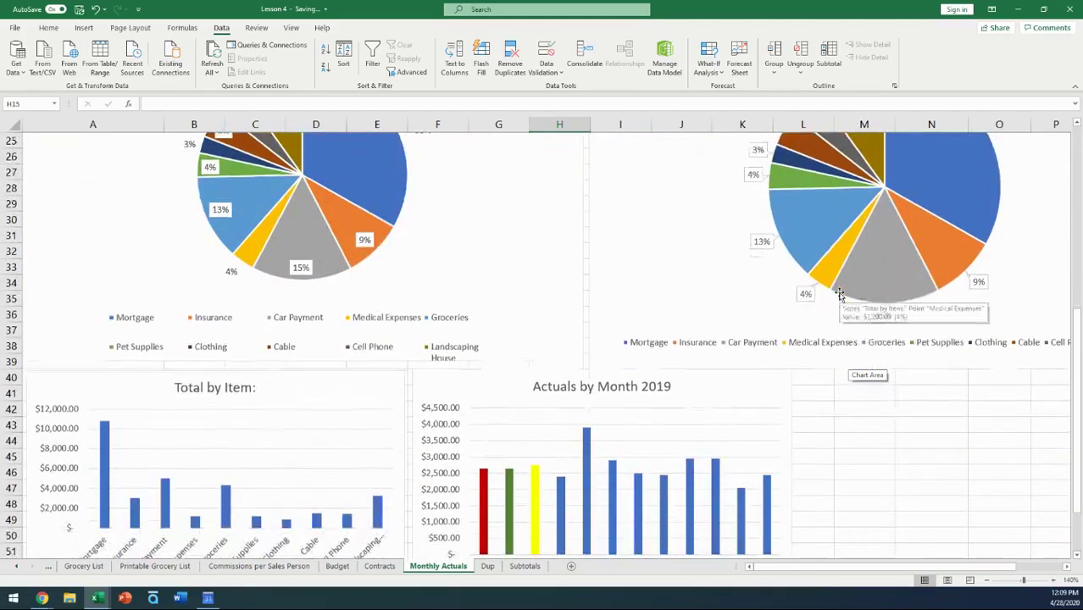
{"action": "scroll", "coordinate": [839, 294], "scroll_direction": "up", "scroll_amount": 1}
{"action": "scroll", "coordinate": [839, 294], "scroll_direction": "up", "scroll_amount": 8}
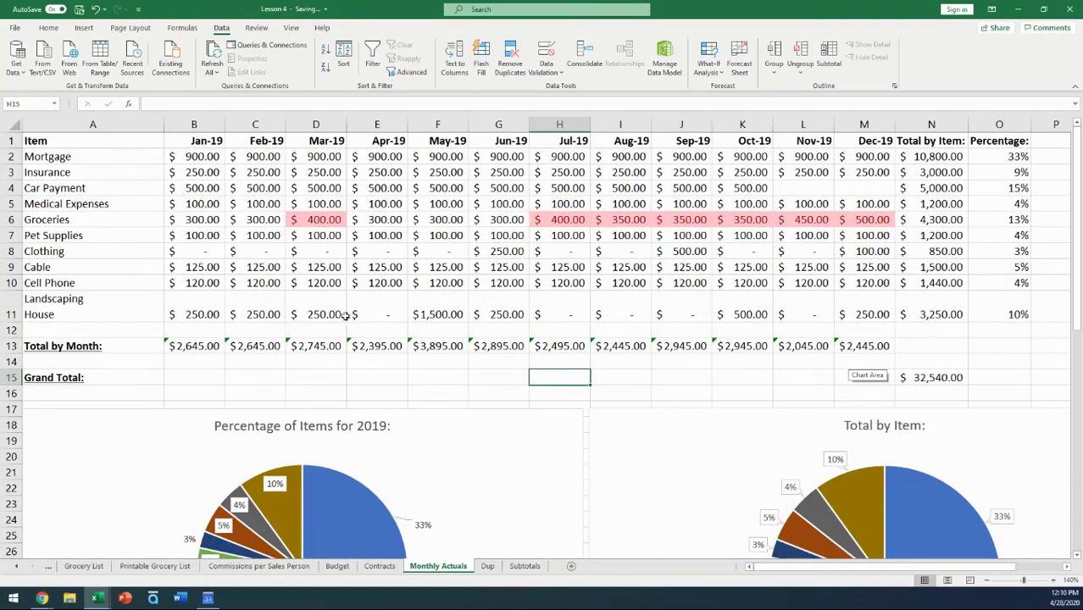
{"action": "scroll", "coordinate": [626, 305], "scroll_direction": "down", "scroll_amount": 4}
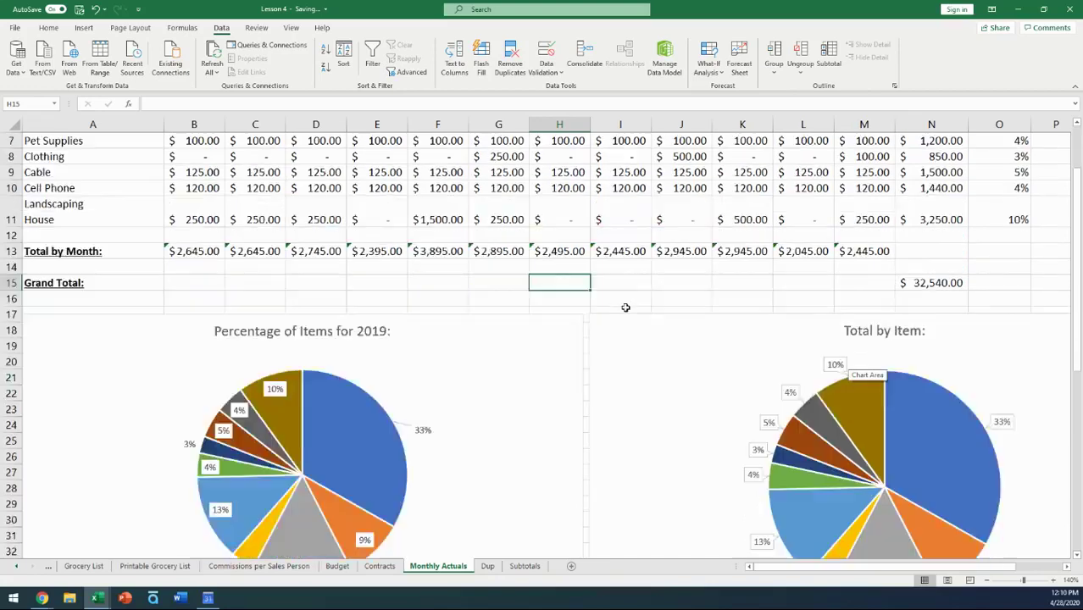
{"action": "scroll", "coordinate": [574, 307], "scroll_direction": "down", "scroll_amount": 2}
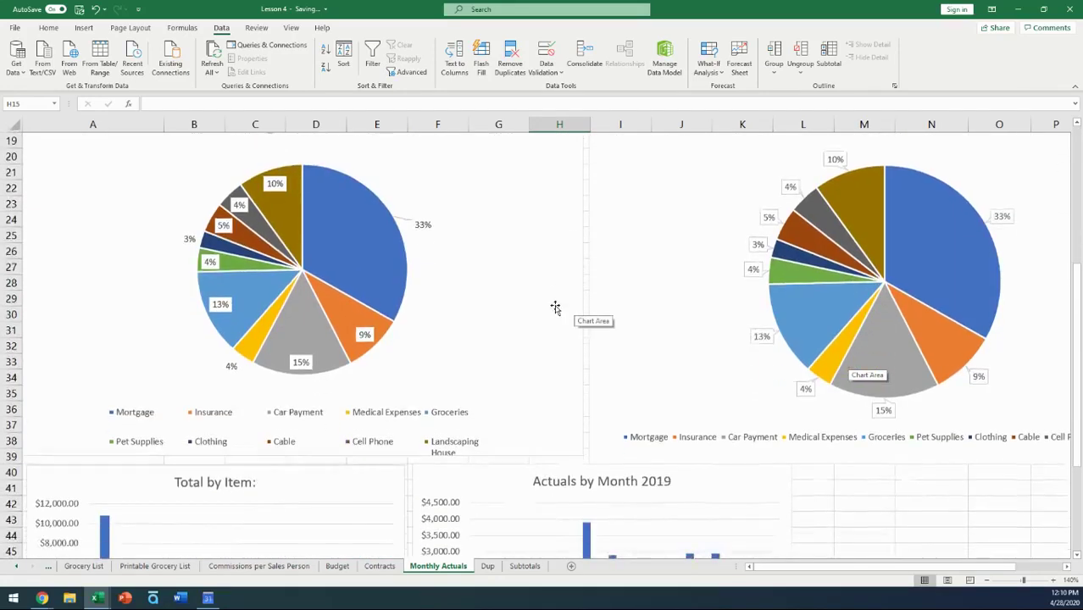
{"action": "scroll", "coordinate": [555, 308], "scroll_direction": "down", "scroll_amount": 2}
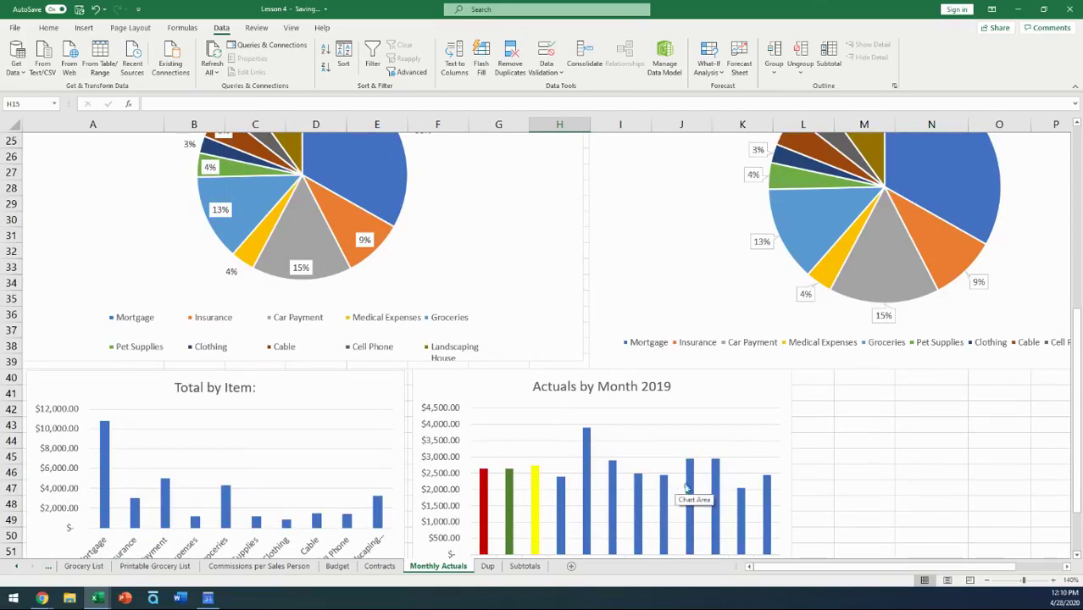
{"action": "scroll", "coordinate": [716, 488], "scroll_direction": "up", "scroll_amount": 8}
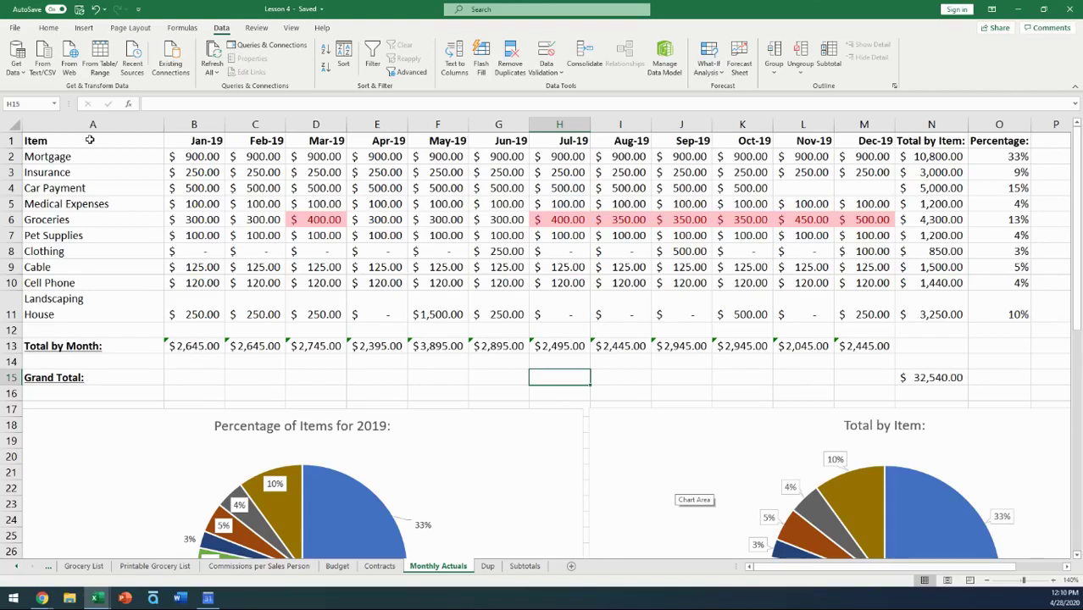
Set the print area of Monthly Actuals to the expense table A1:N15, without the percentages and charts.
{"action": "left_click_drag", "start_coordinate": [90, 139], "coordinate": [108, 378]}
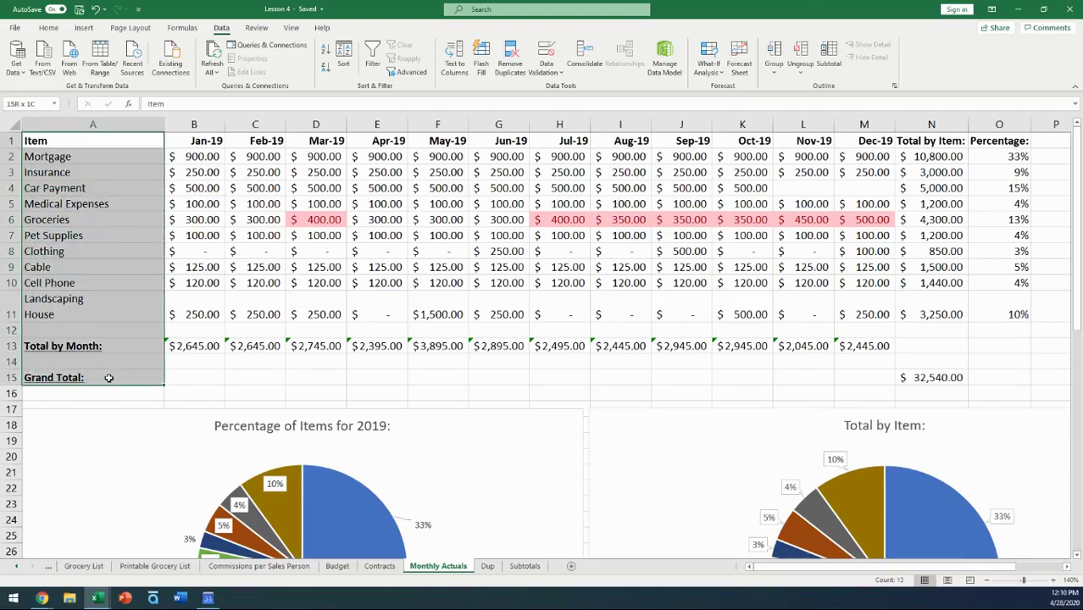
{"action": "left_click_drag", "start_coordinate": [108, 378], "coordinate": [966, 379]}
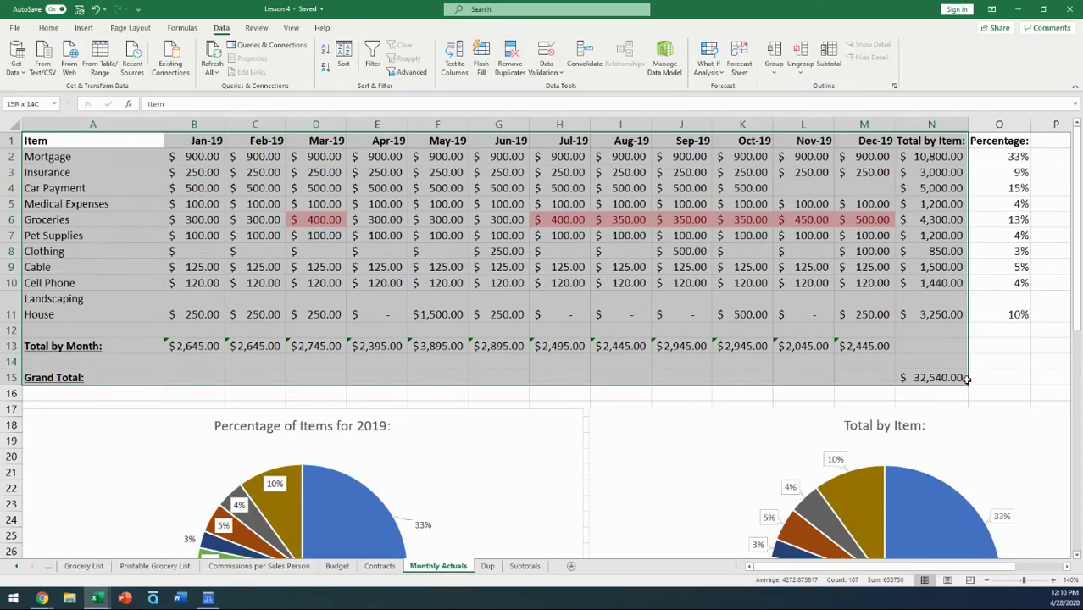
{"action": "left_click_drag", "start_coordinate": [966, 380], "coordinate": [966, 380]}
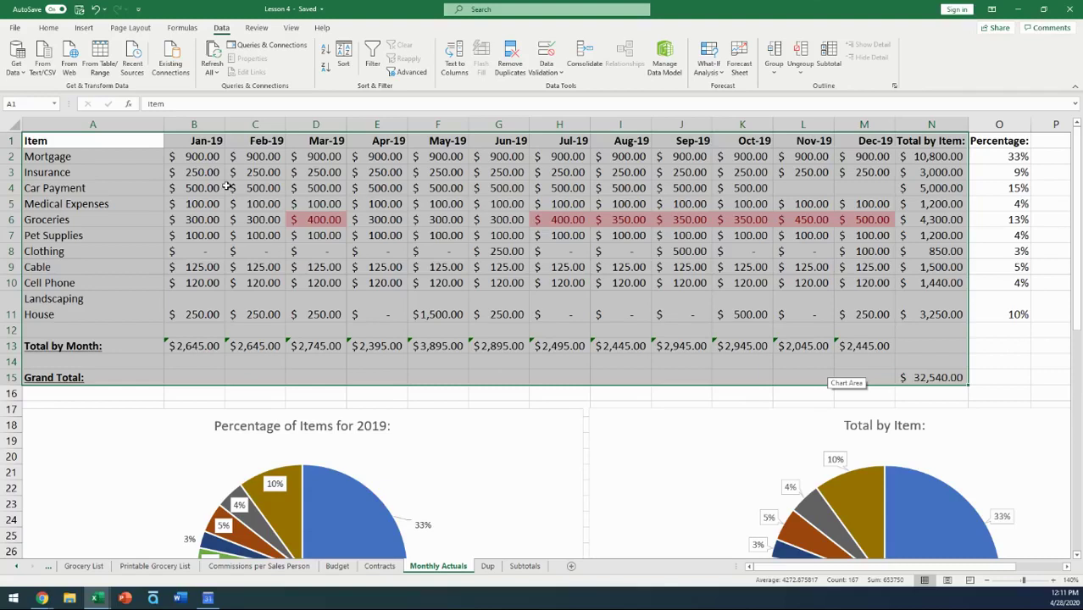
{"action": "left_click", "coordinate": [122, 32]}
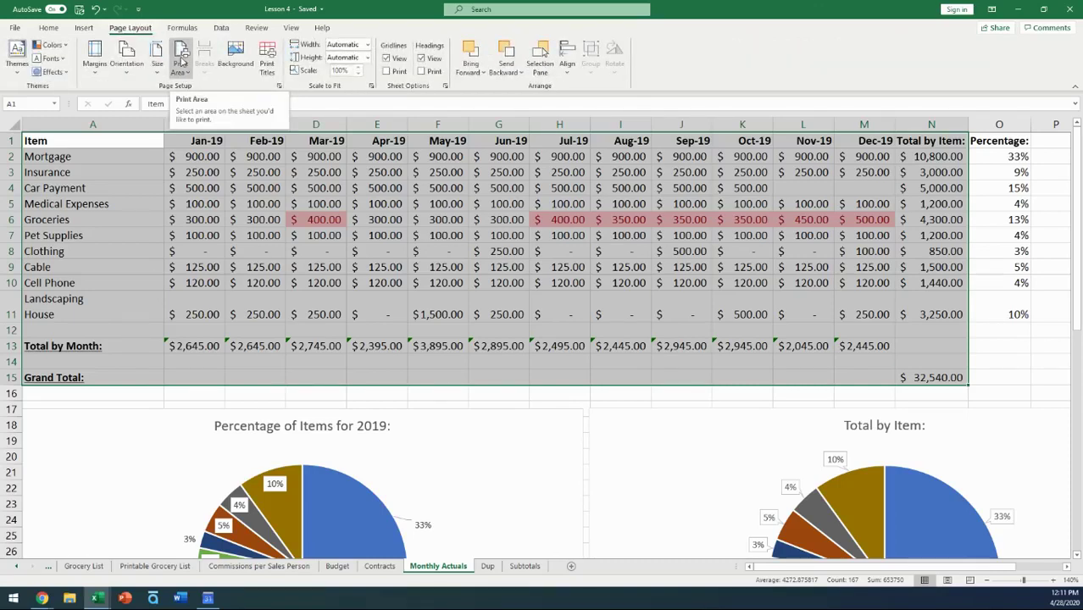
{"action": "left_click", "coordinate": [182, 61]}
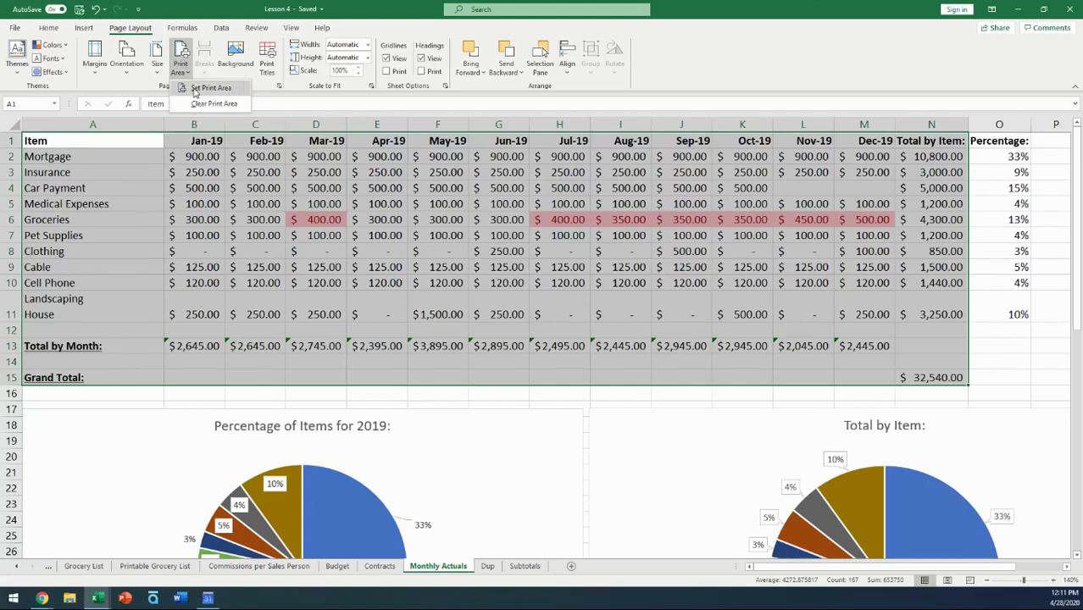
{"action": "left_click", "coordinate": [195, 88]}
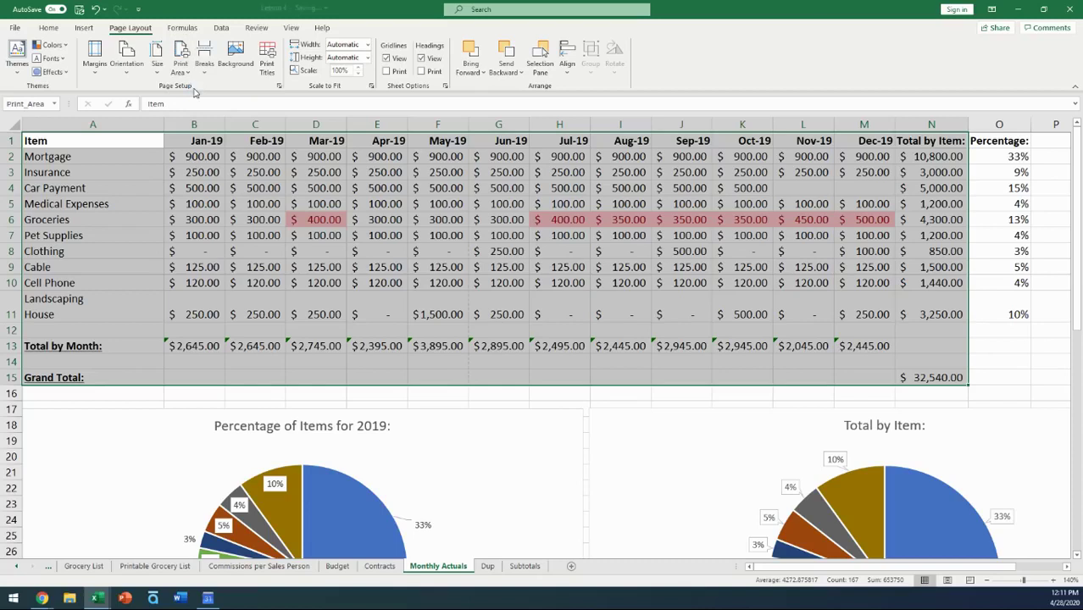
{"action": "left_click", "coordinate": [205, 200]}
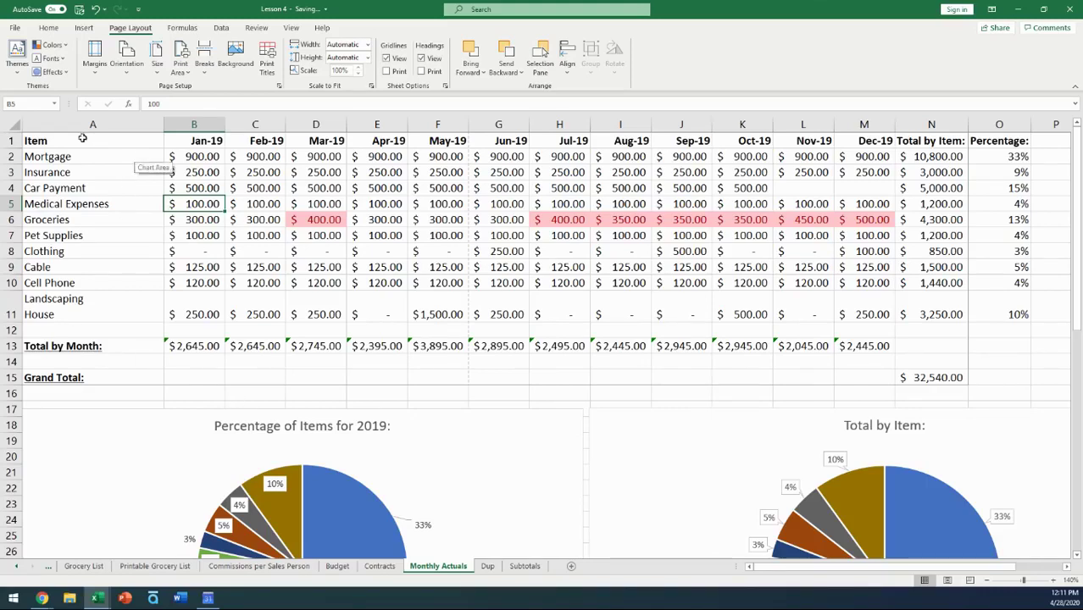
Compare the table range A1:N13 on Monthly Actuals with the charts left outside the print area.
{"action": "left_click_drag", "start_coordinate": [82, 138], "coordinate": [917, 345]}
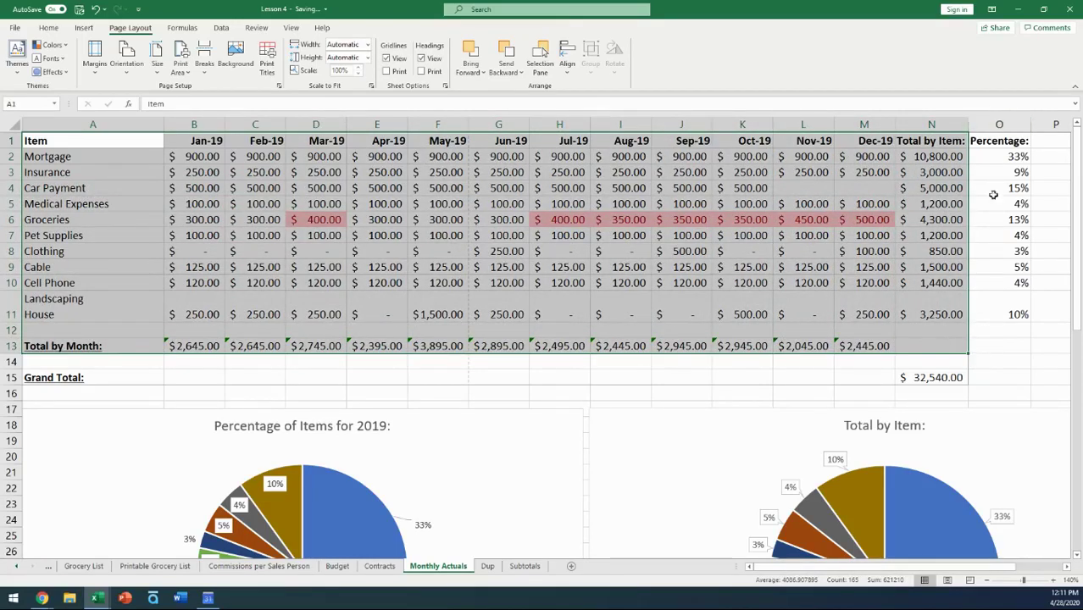
{"action": "scroll", "coordinate": [225, 435], "scroll_direction": "down", "scroll_amount": 4}
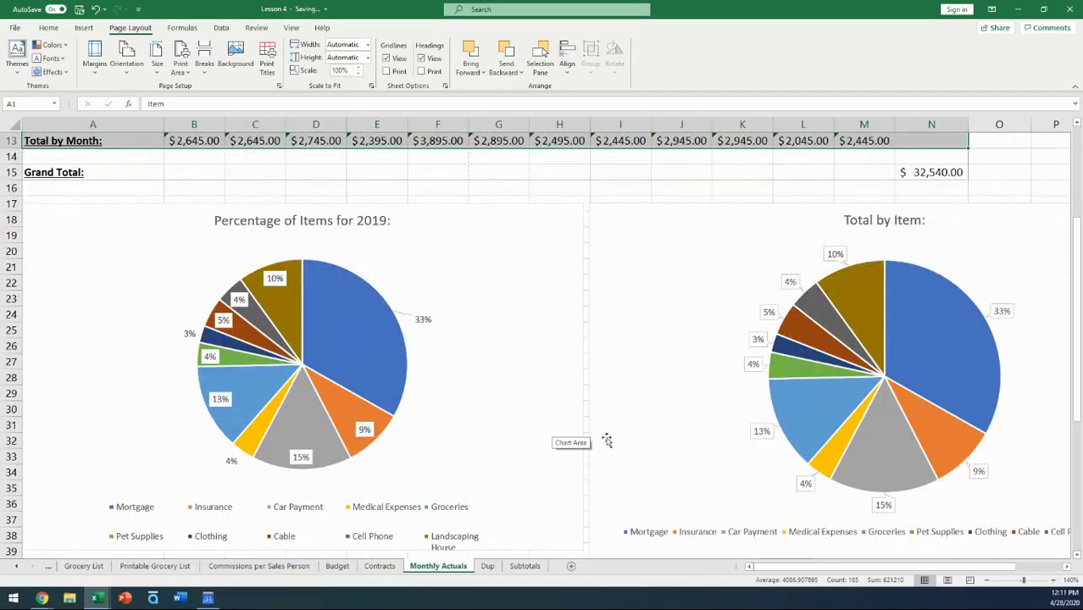
{"action": "scroll", "coordinate": [605, 430], "scroll_direction": "down", "scroll_amount": 5}
{"action": "scroll", "coordinate": [603, 415], "scroll_direction": "up", "scroll_amount": 9}
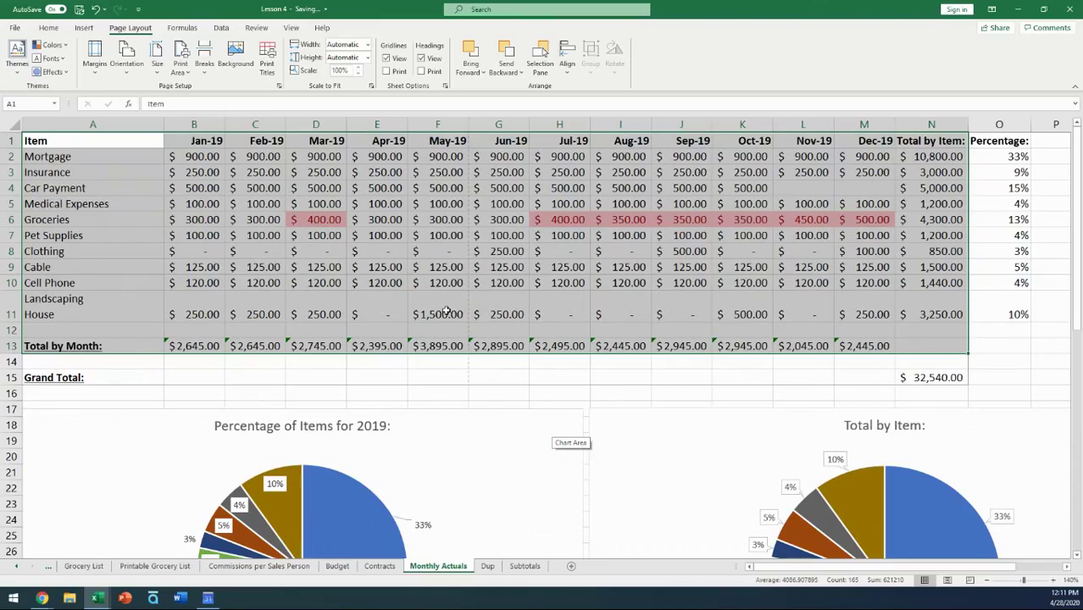
{"action": "left_click", "coordinate": [447, 312]}
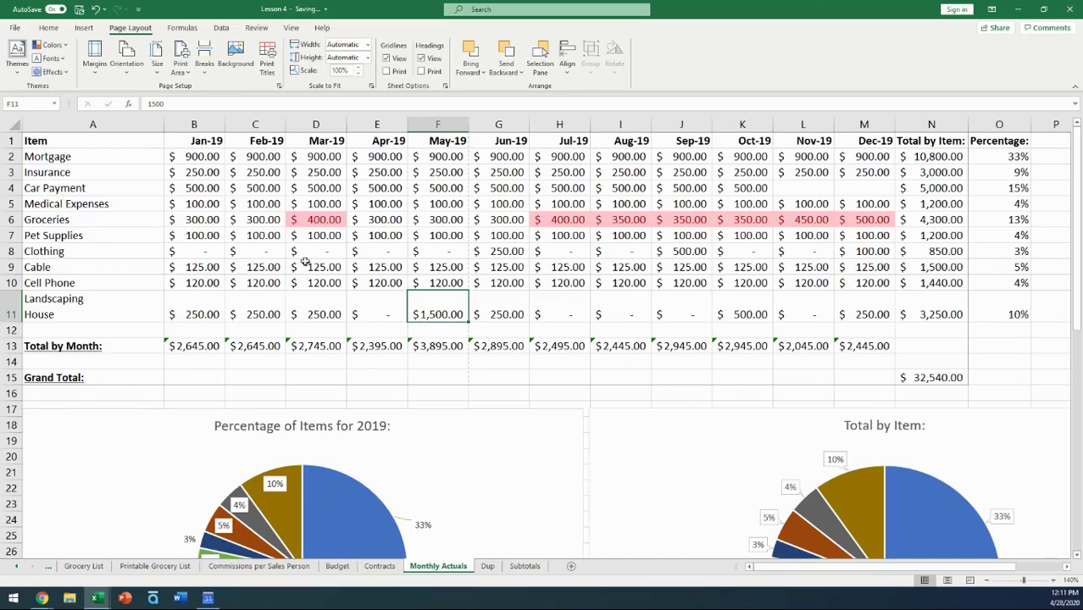
Set the print area of Monthly Actuals to A1:N13, leaving out the Grand Total row and the Percentage column.
{"action": "left_click_drag", "start_coordinate": [70, 139], "coordinate": [908, 345]}
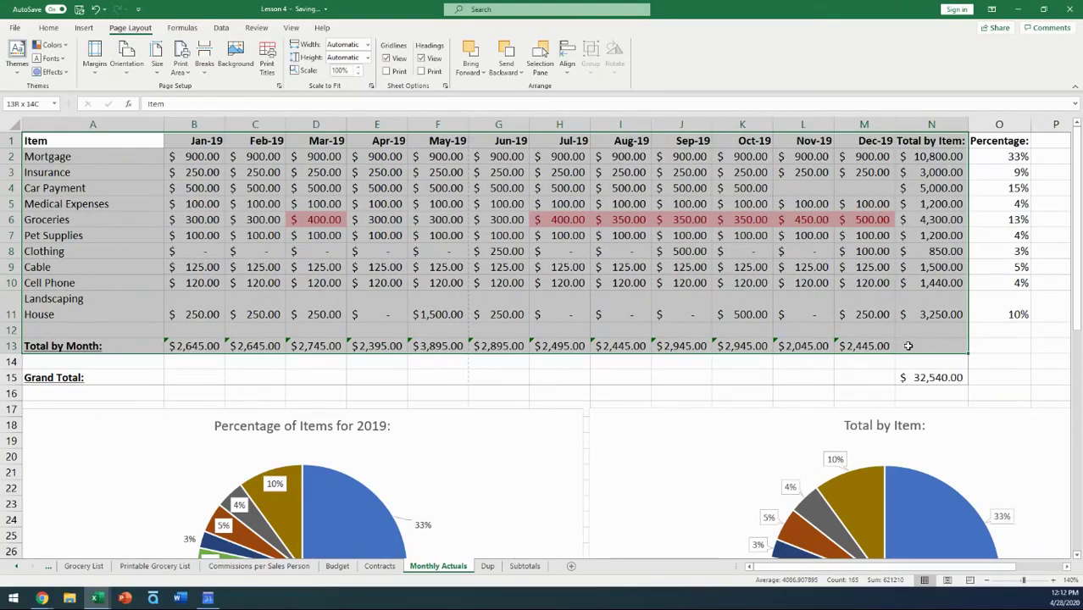
{"action": "left_click_drag", "start_coordinate": [907, 346], "coordinate": [907, 346]}
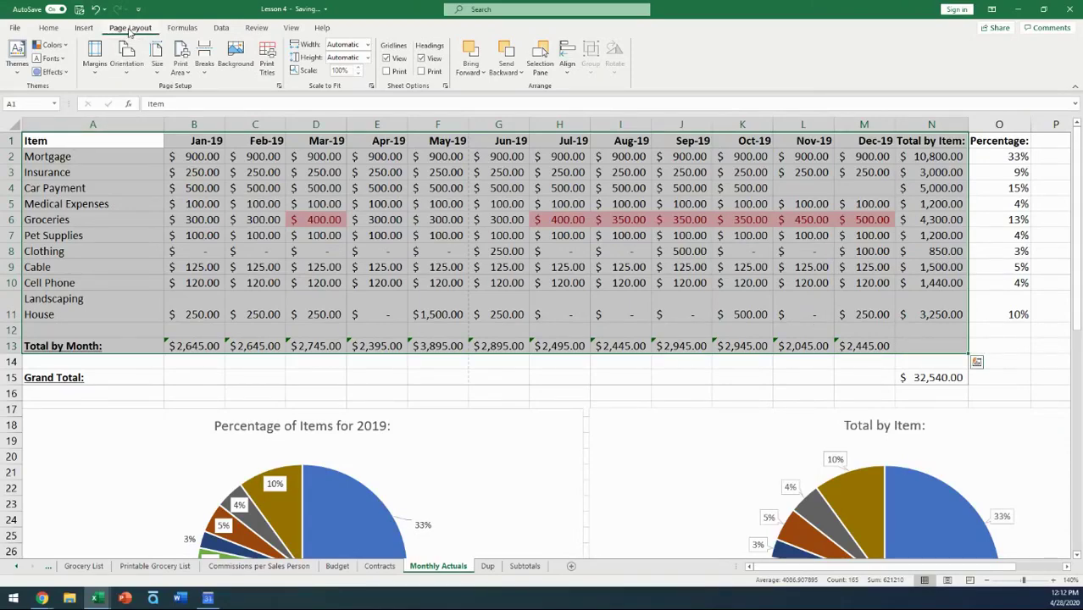
{"action": "left_click", "coordinate": [174, 68]}
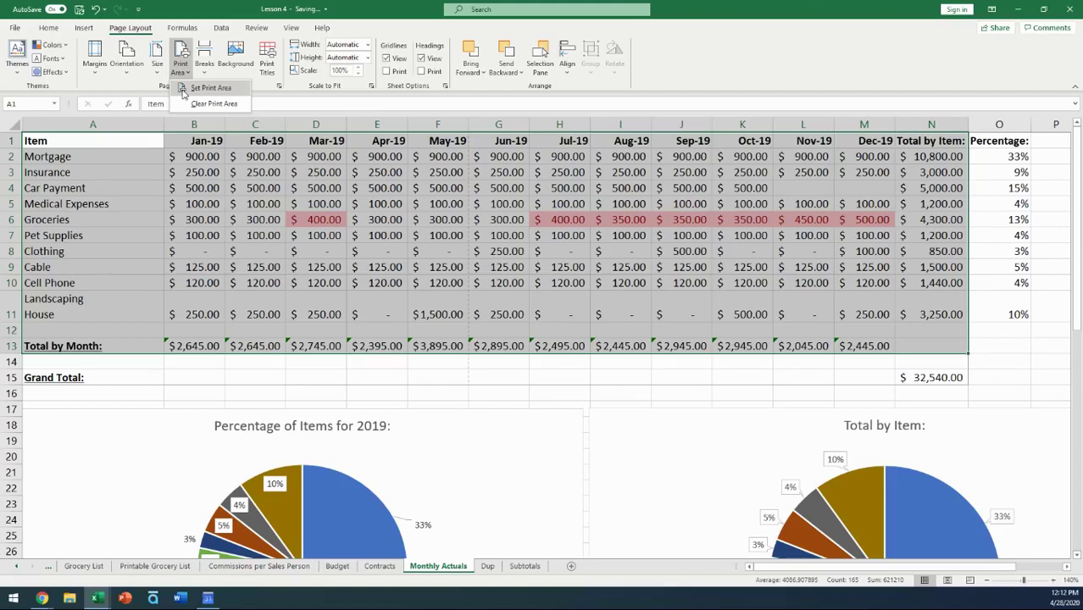
{"action": "left_click", "coordinate": [183, 90]}
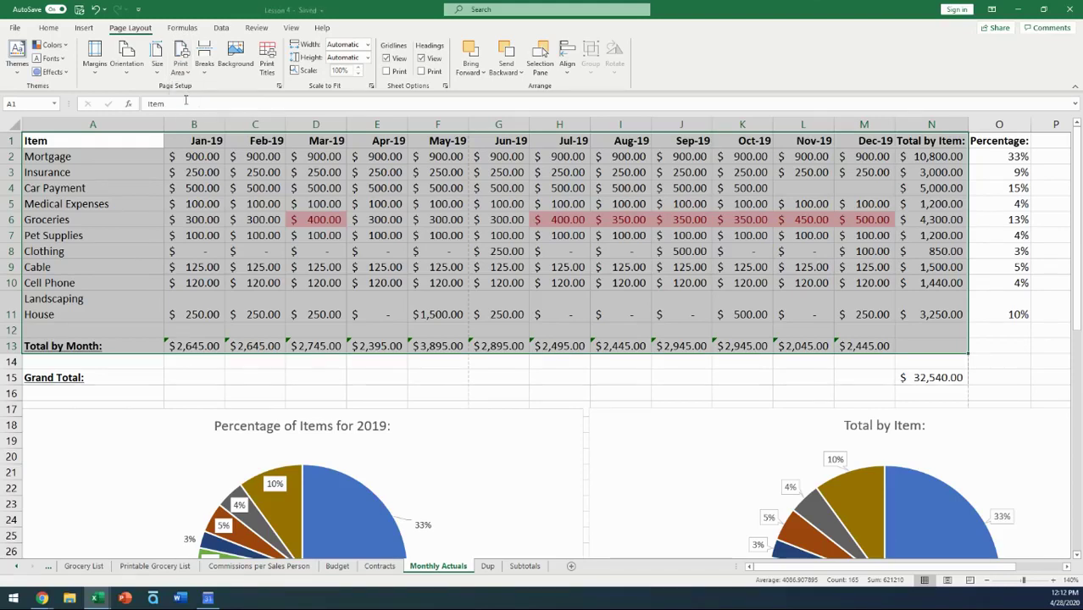
{"action": "left_click", "coordinate": [131, 187]}
Set the print area of Monthly Actuals to A1:O13 so that it includes the Percentage column.
{"action": "left_click", "coordinate": [86, 140]}
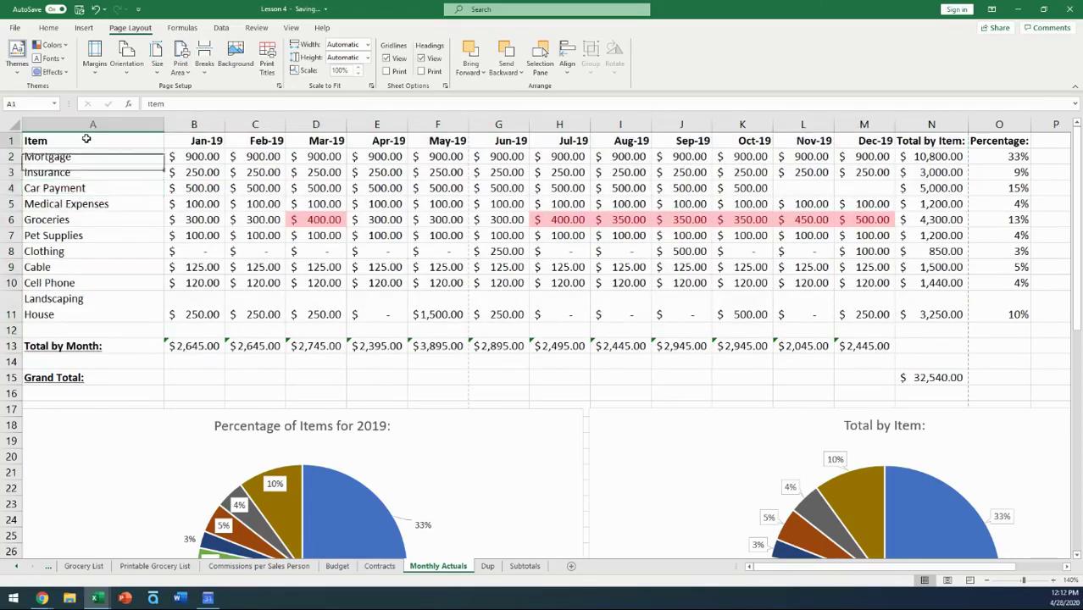
{"action": "left_click_drag", "start_coordinate": [87, 140], "coordinate": [1009, 352]}
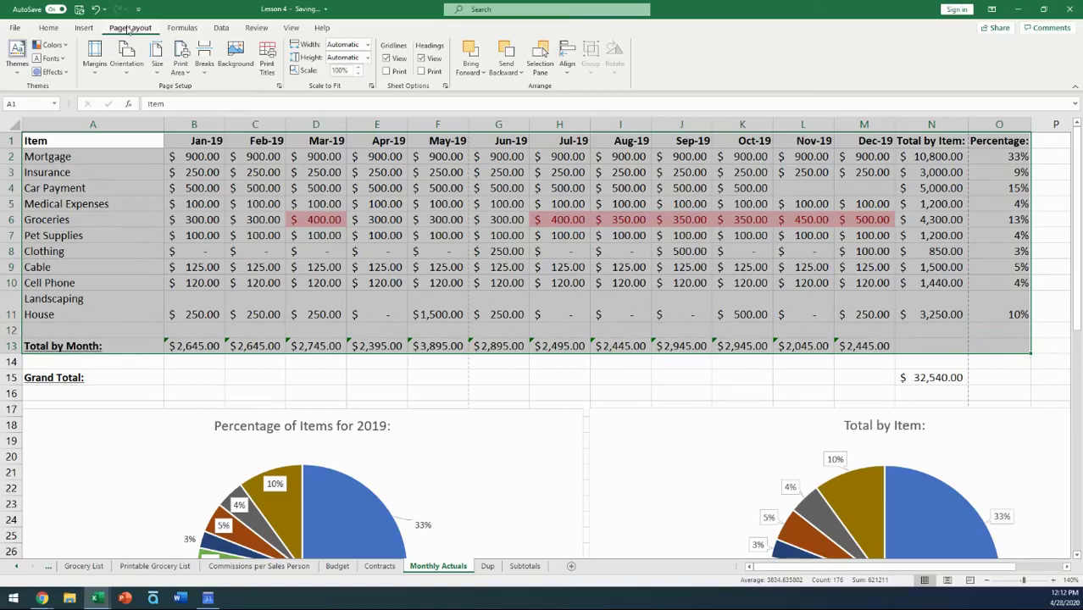
{"action": "left_click", "coordinate": [181, 64]}
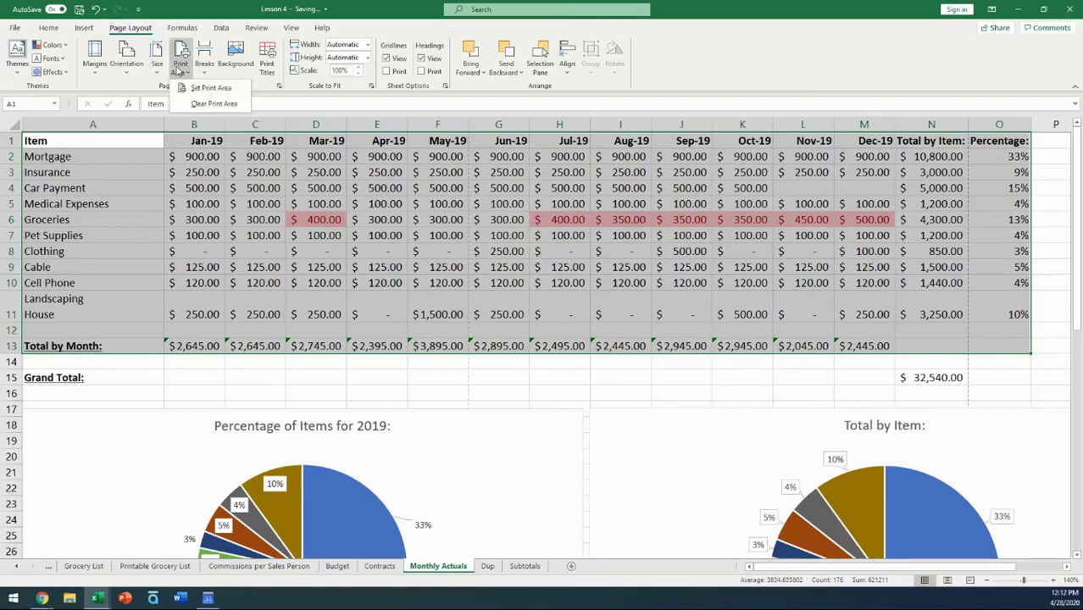
{"action": "left_click", "coordinate": [199, 88]}
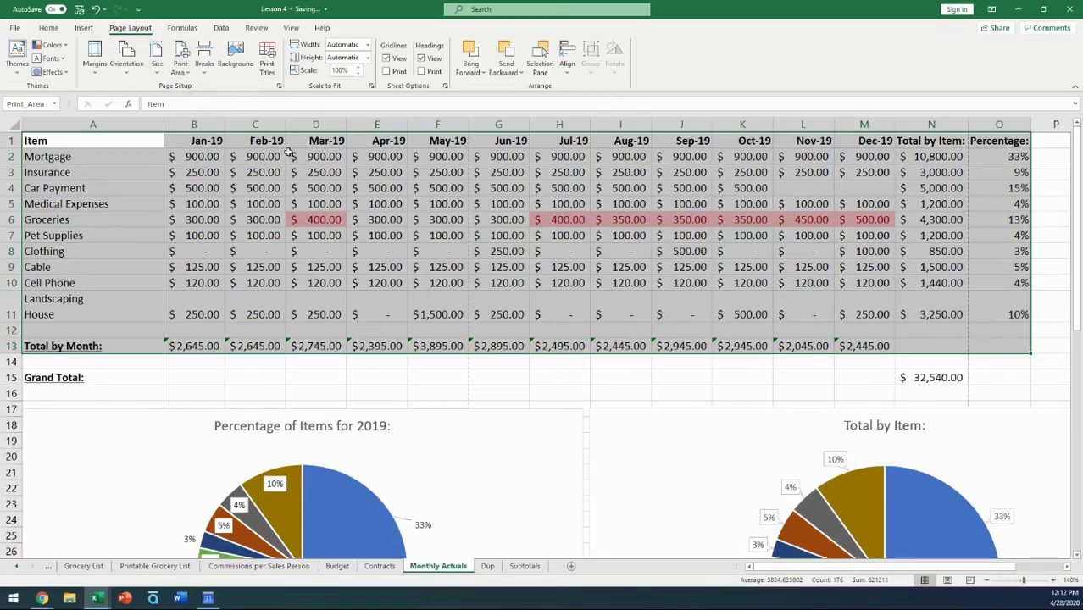
{"action": "left_click", "coordinate": [323, 292]}
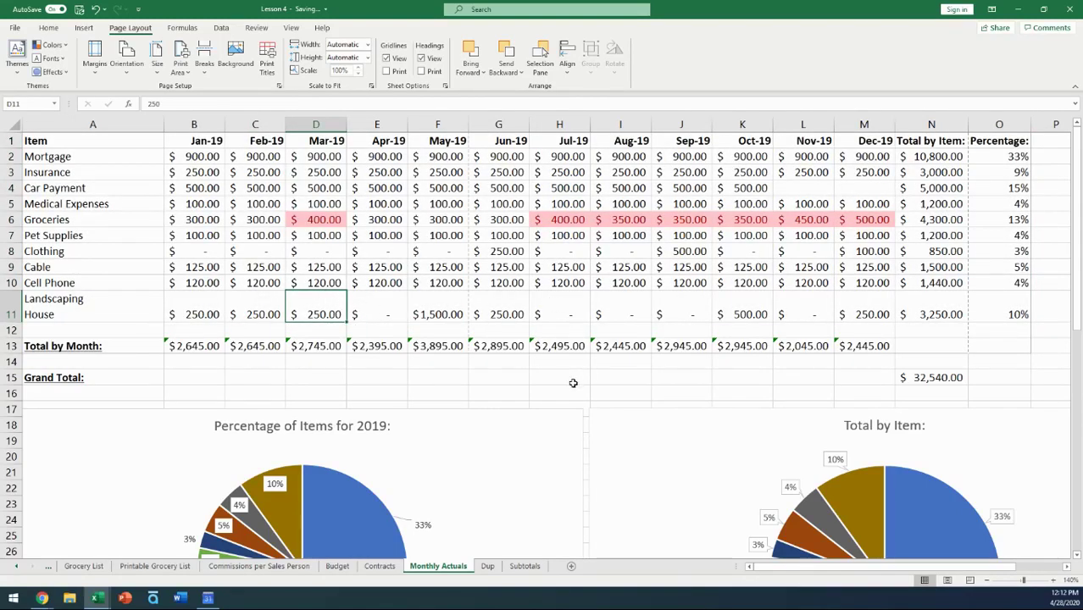
Open the Dup sheet and look over its Name, Class and Date list for repeated names.
{"action": "left_click", "coordinate": [488, 566]}
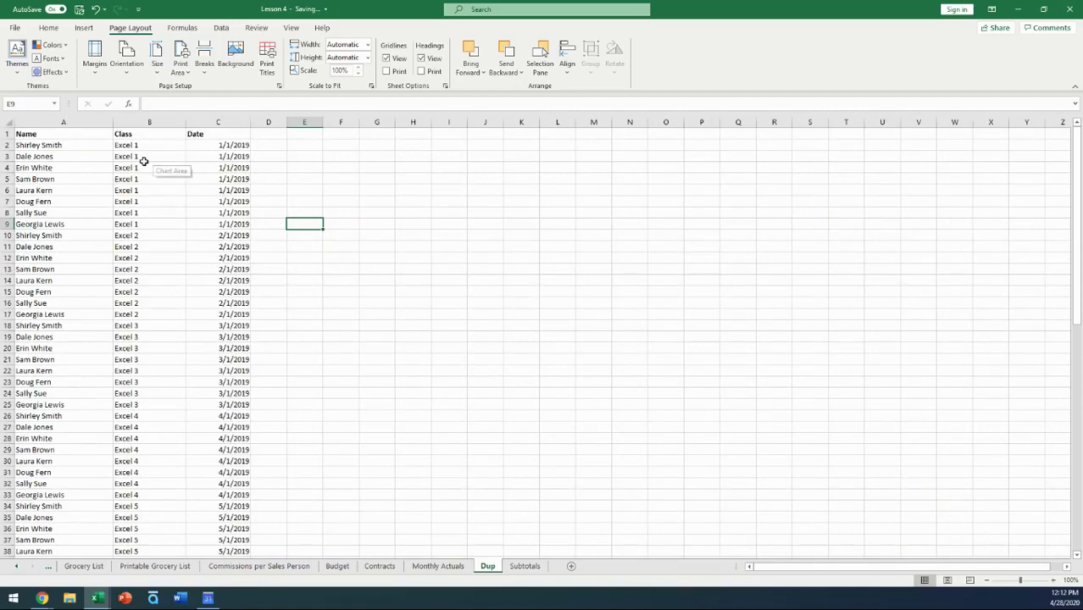
{"action": "left_click", "coordinate": [80, 172]}
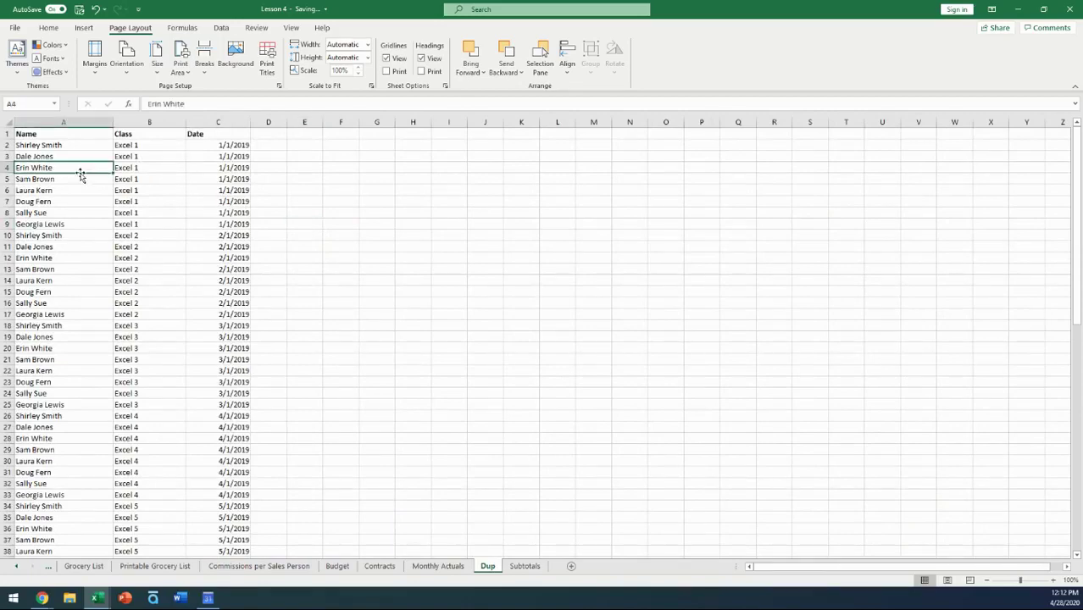
{"action": "left_click", "coordinate": [1055, 583]}
{"action": "left_click", "coordinate": [1054, 581]}
{"action": "left_click", "coordinate": [1054, 581]}
{"action": "scroll", "coordinate": [1059, 407], "scroll_direction": "up", "scroll_amount": 1}
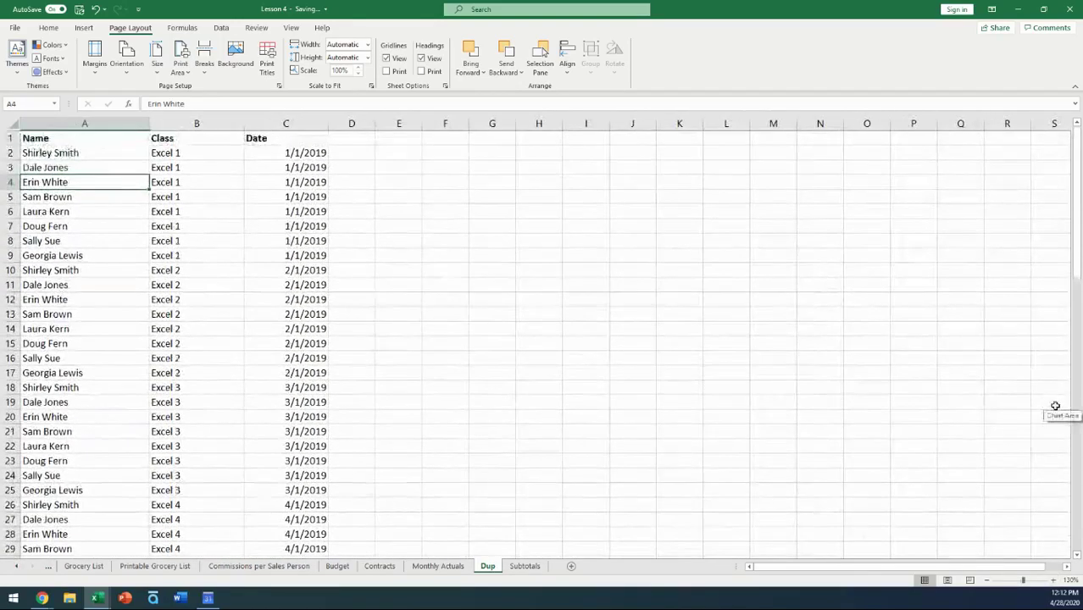
{"action": "left_click", "coordinate": [66, 165]}
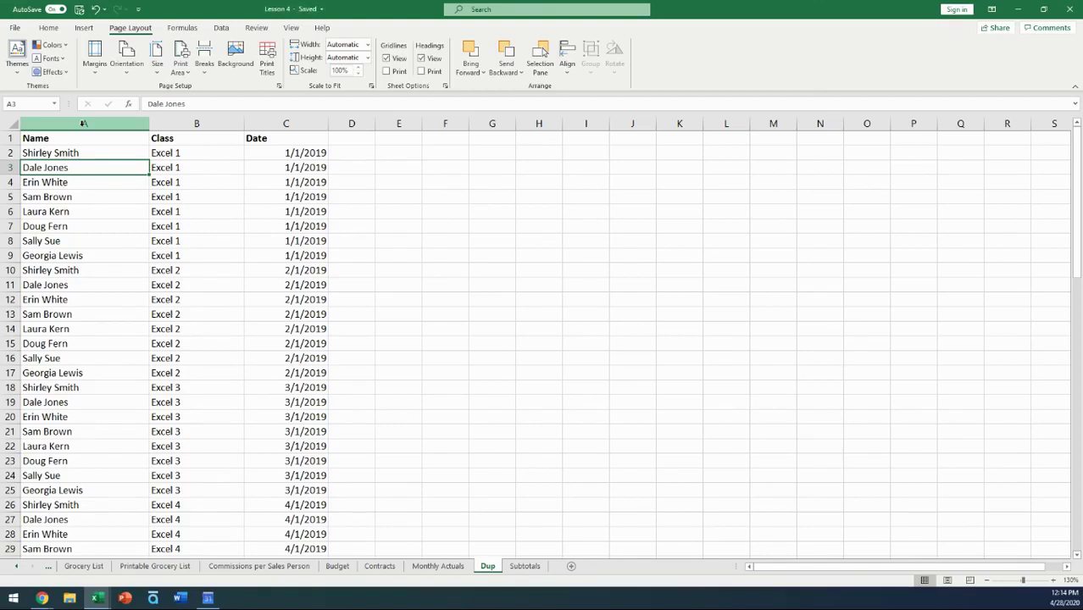
{"action": "scroll", "coordinate": [87, 201], "scroll_direction": "down", "scroll_amount": 8}
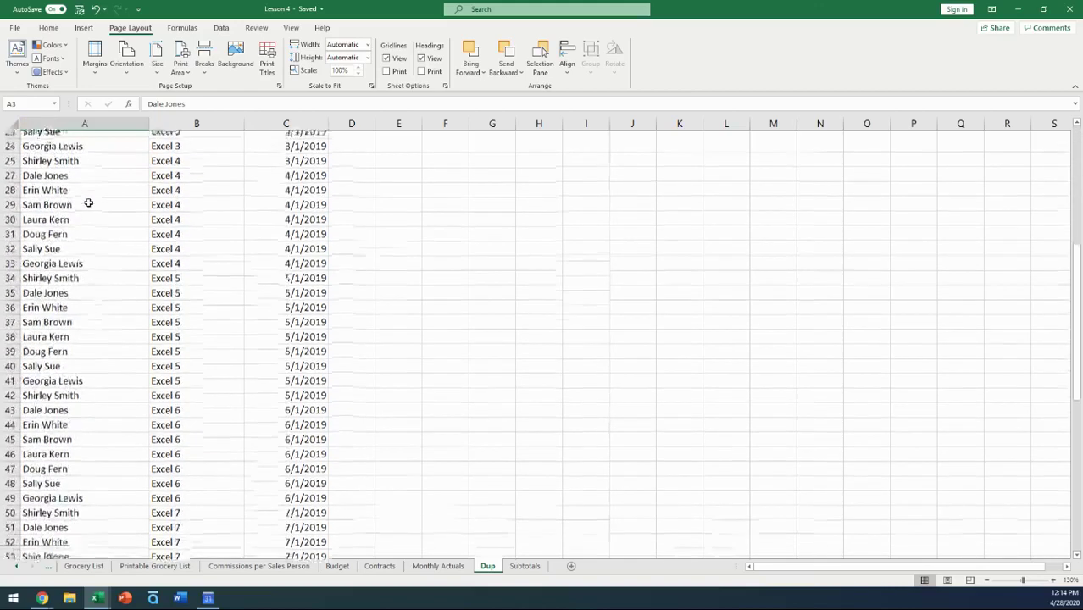
{"action": "scroll", "coordinate": [88, 203], "scroll_direction": "up", "scroll_amount": 8}
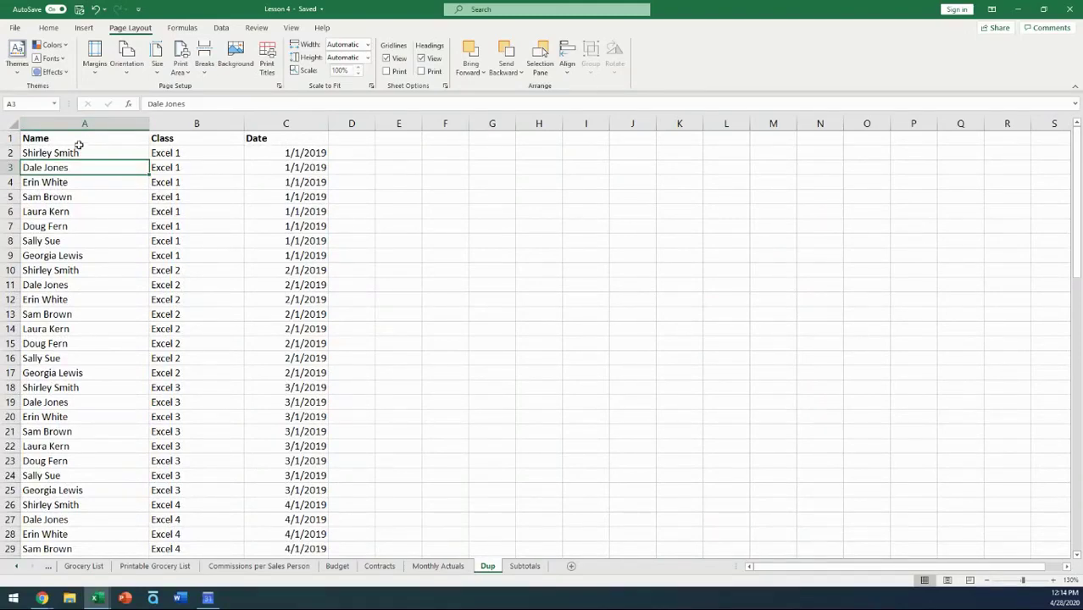
{"action": "left_click", "coordinate": [68, 138]}
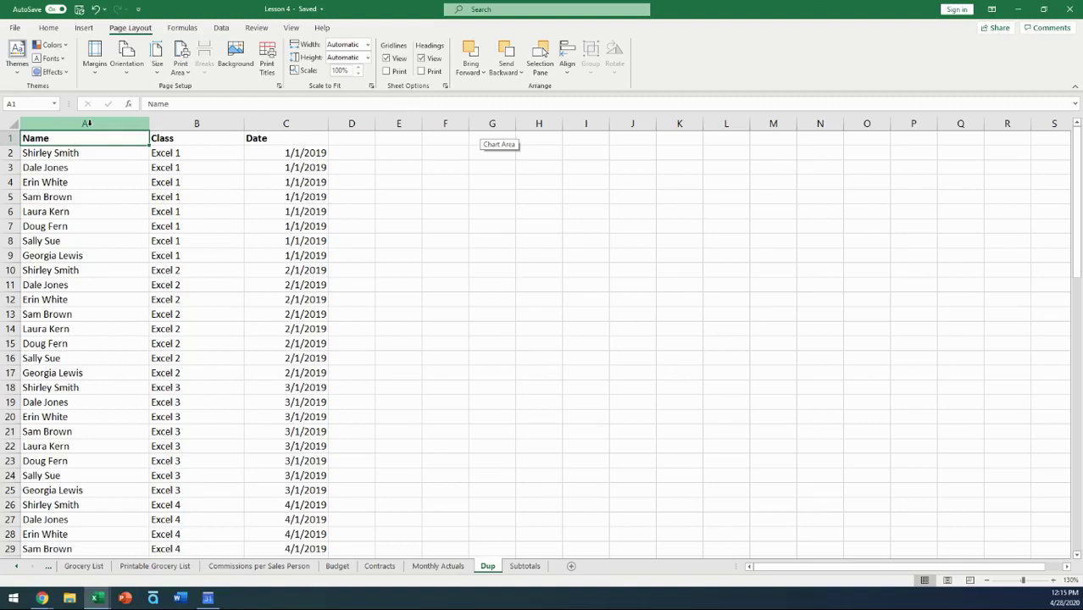
Remove duplicates from columns A to C of the Dup sheet, treating row 1 as headers and comparing only the Name column.
{"action": "left_click_drag", "start_coordinate": [87, 123], "coordinate": [267, 120]}
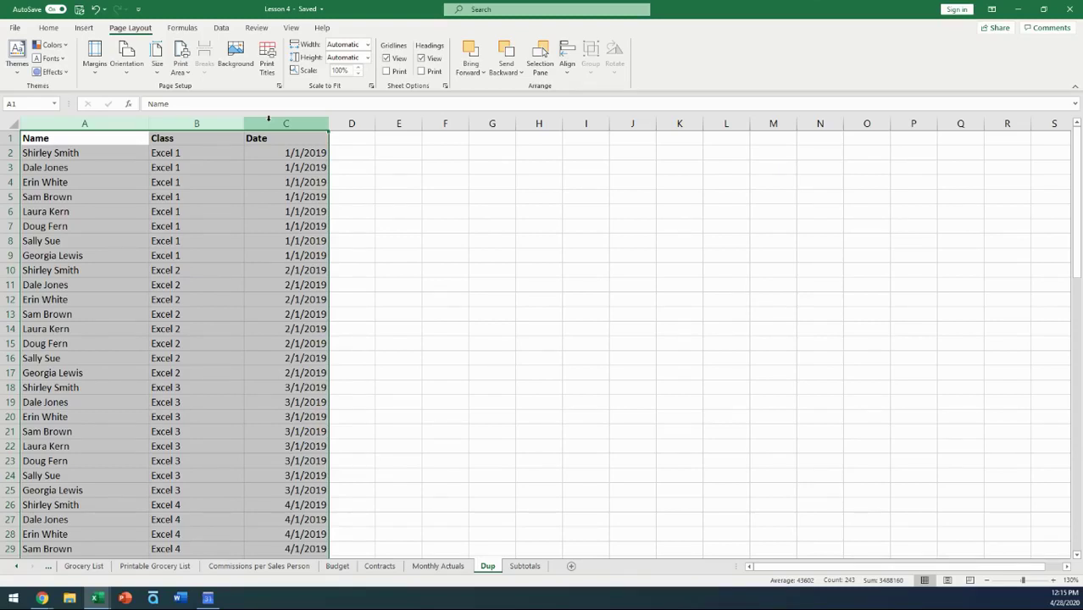
{"action": "left_click", "coordinate": [221, 29]}
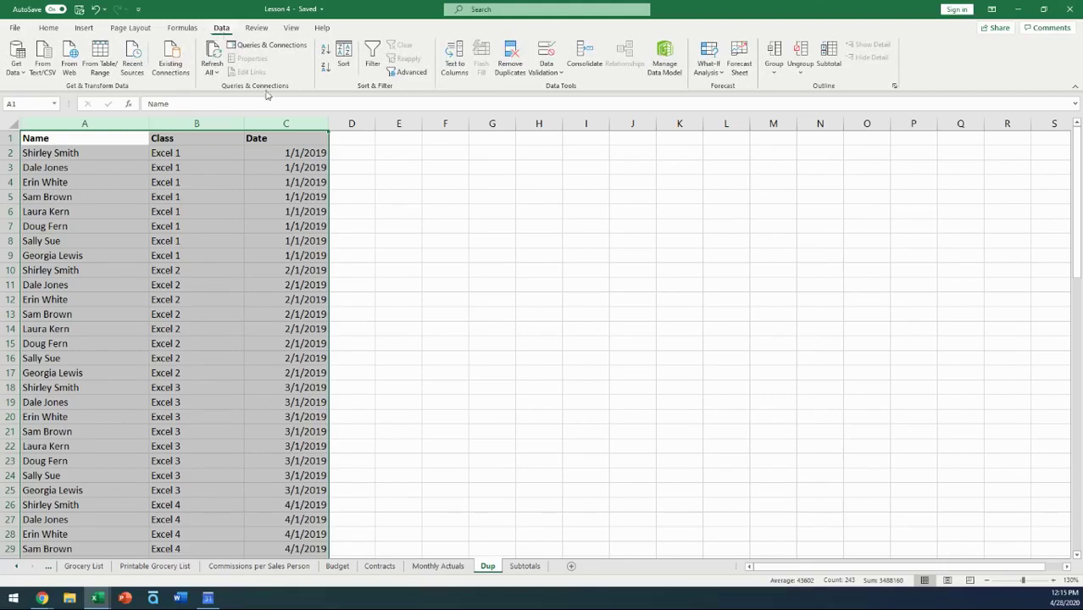
{"action": "left_click", "coordinate": [512, 73]}
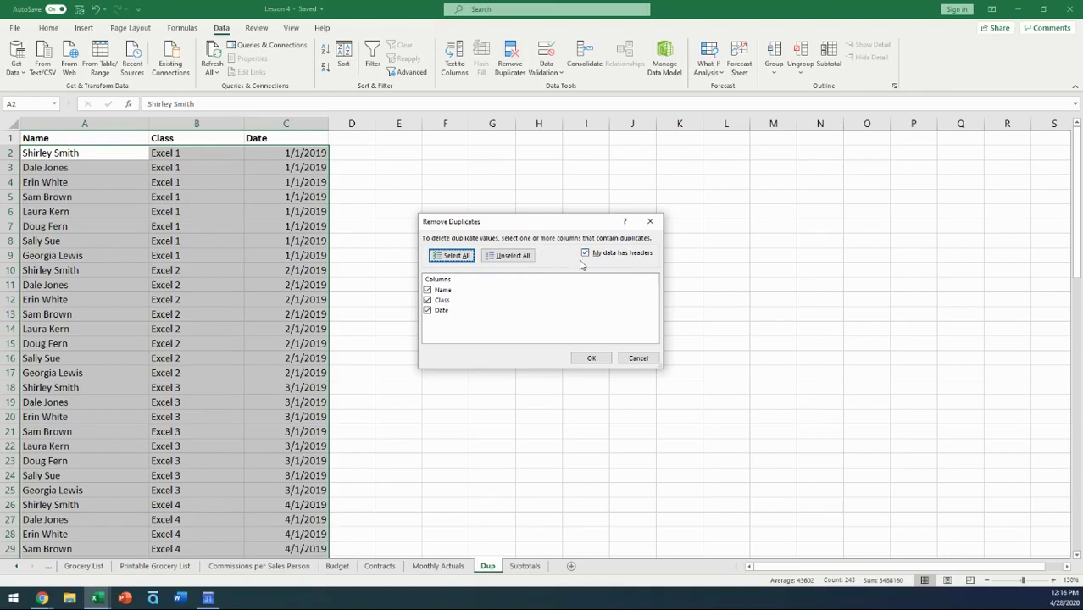
{"action": "left_click", "coordinate": [427, 300]}
{"action": "left_click", "coordinate": [427, 311]}
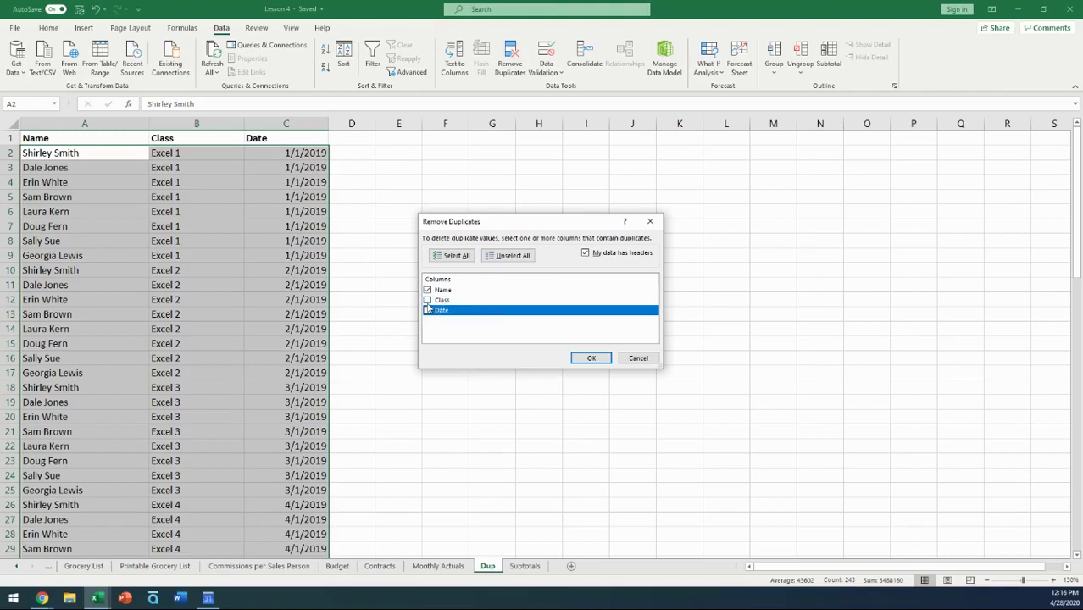
{"action": "left_click", "coordinate": [591, 358]}
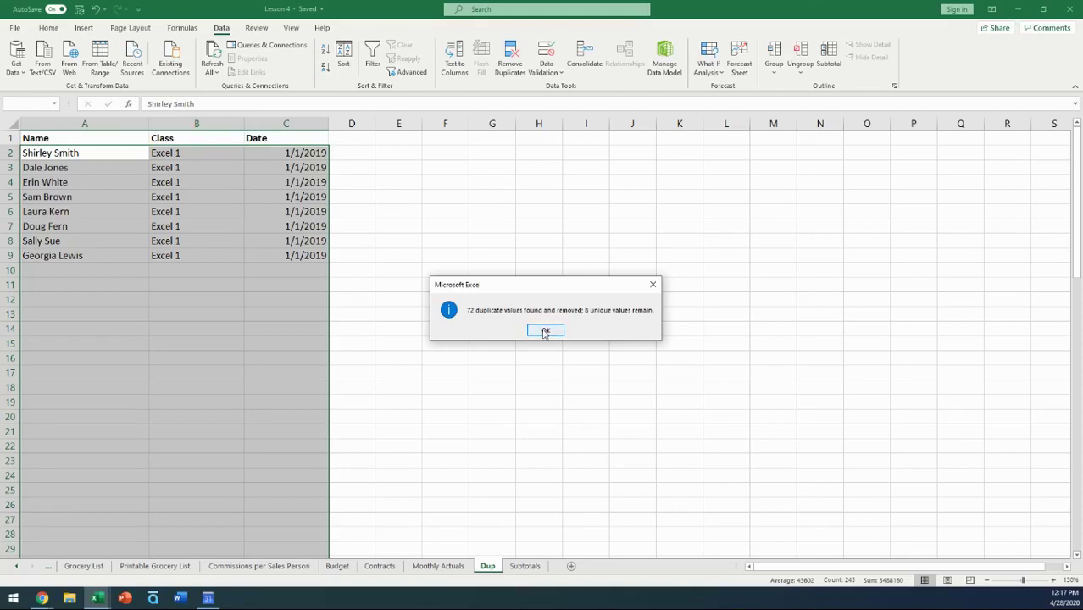
{"action": "left_click", "coordinate": [545, 331]}
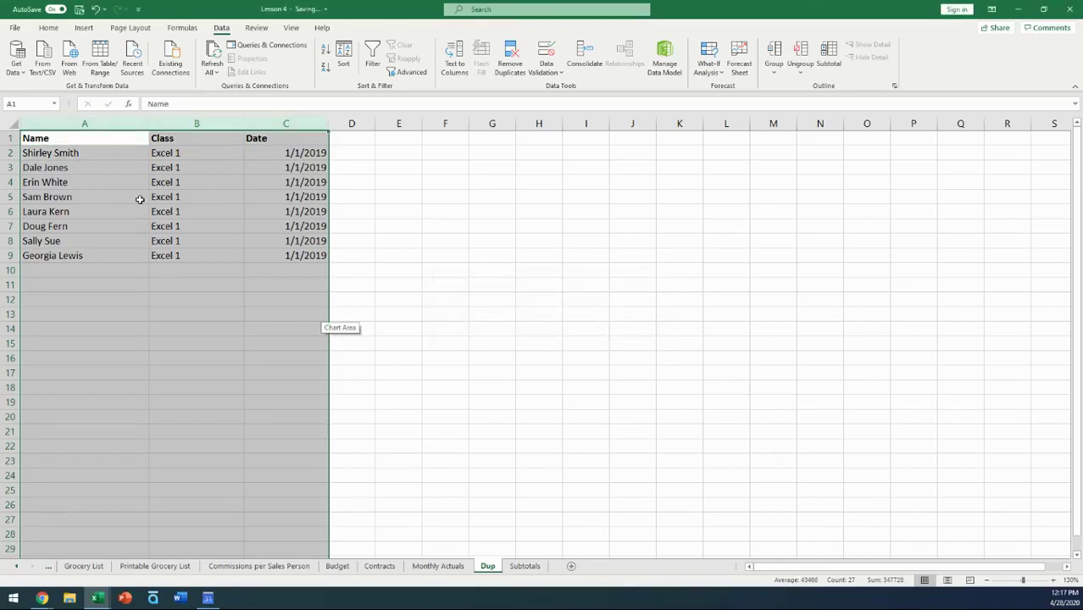
Examine the remaining unique names on the Dup sheet against their Class and Date columns.
{"action": "left_click", "coordinate": [121, 166]}
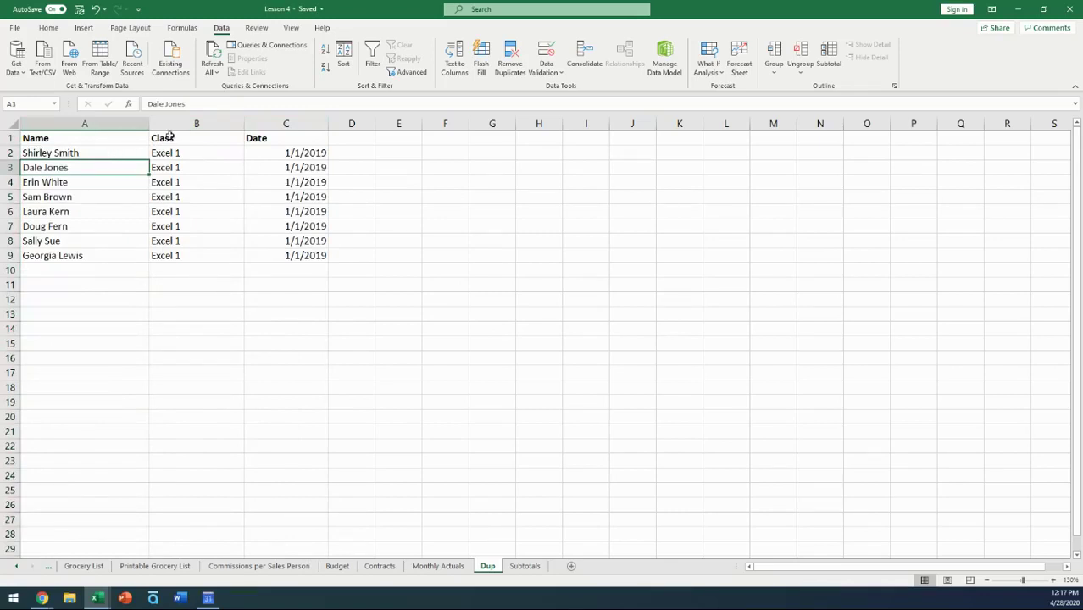
{"action": "left_click_drag", "start_coordinate": [166, 138], "coordinate": [263, 260]}
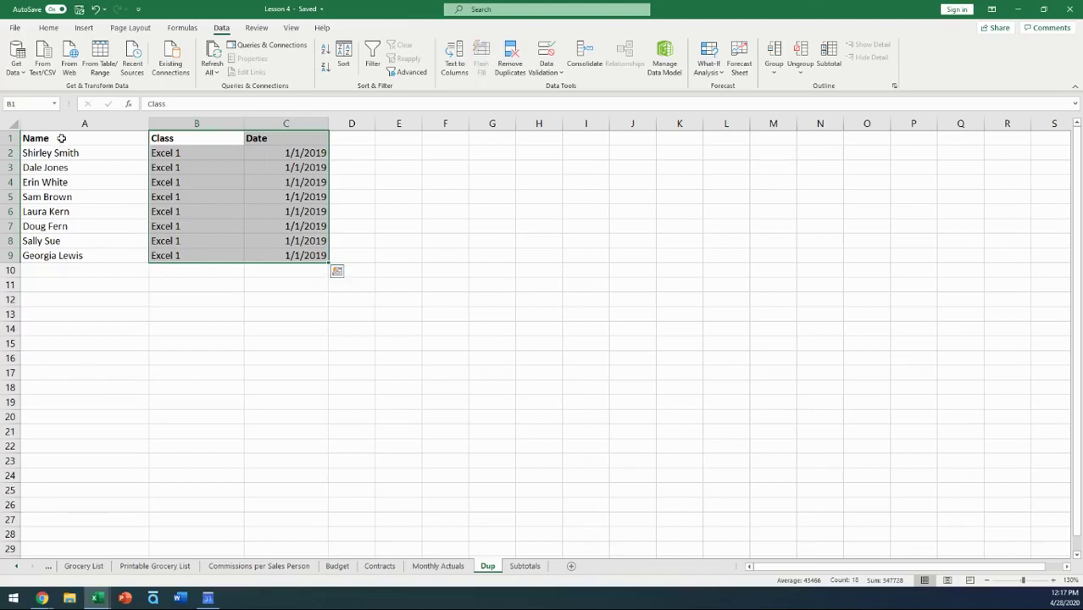
{"action": "left_click", "coordinate": [61, 138]}
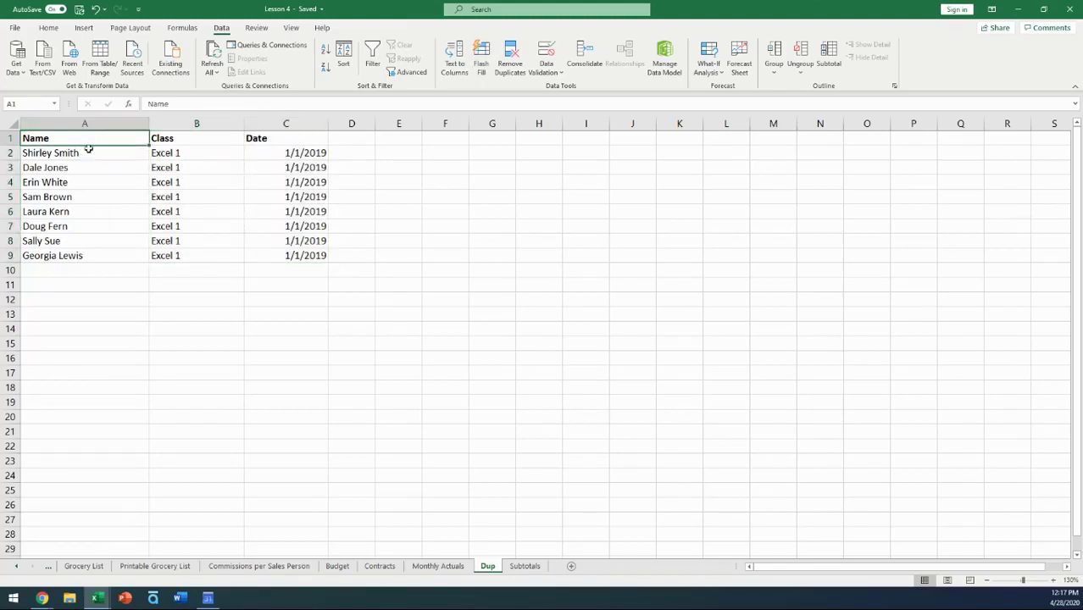
{"action": "left_click_drag", "start_coordinate": [85, 155], "coordinate": [79, 256]}
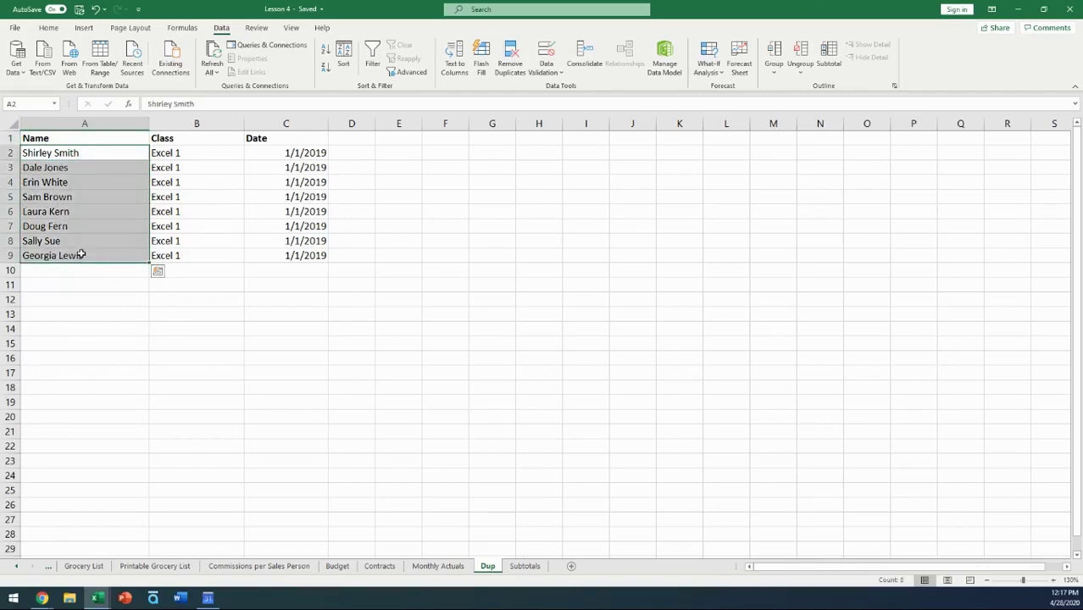
{"action": "left_click", "coordinate": [112, 197]}
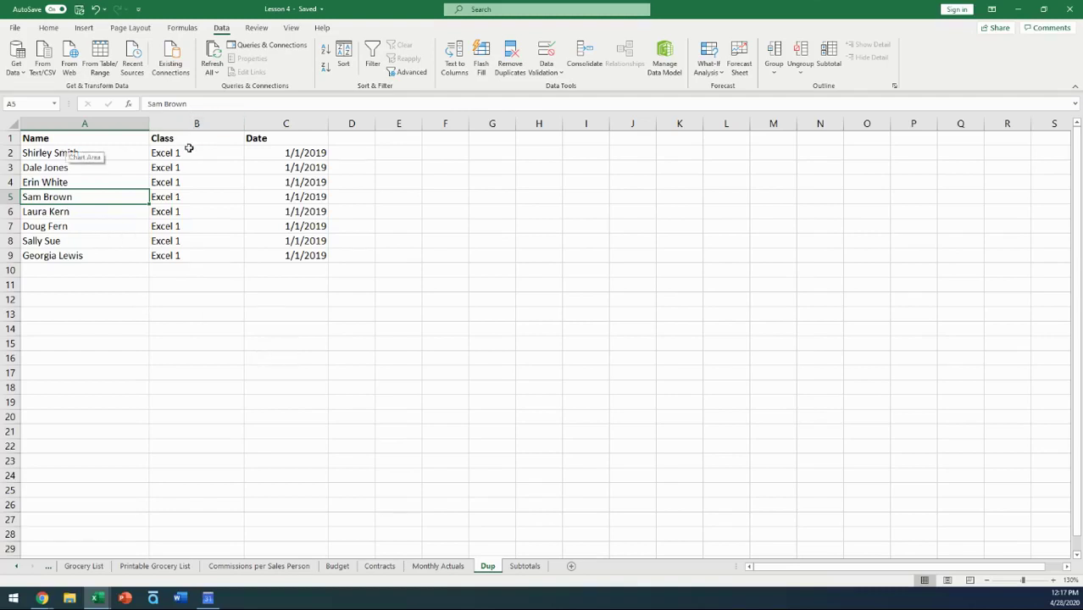
{"action": "left_click_drag", "start_coordinate": [197, 123], "coordinate": [265, 123]}
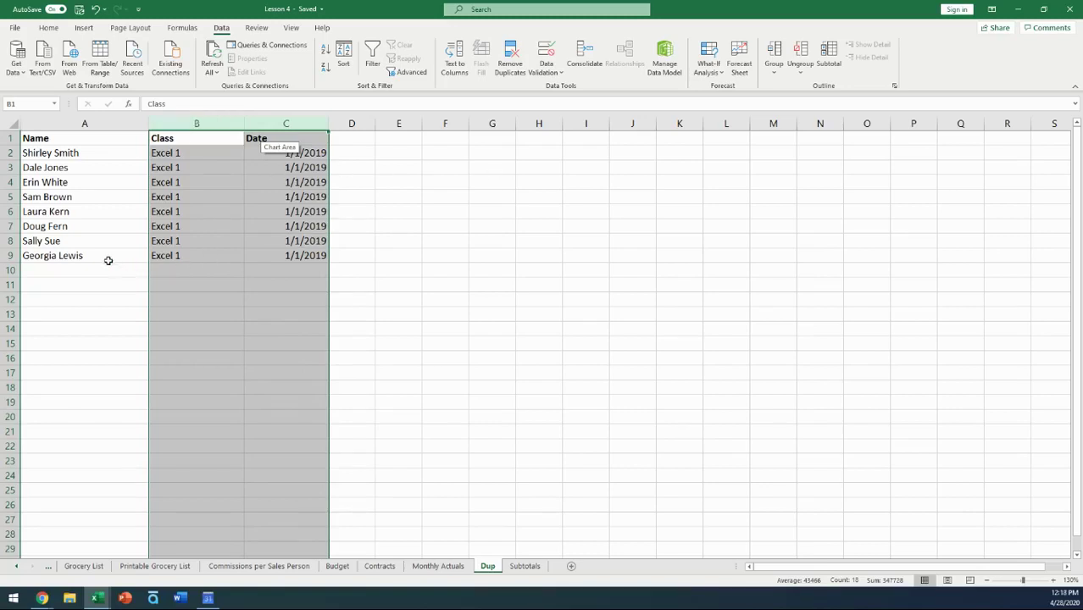
{"action": "left_click_drag", "start_coordinate": [107, 259], "coordinate": [115, 138]}
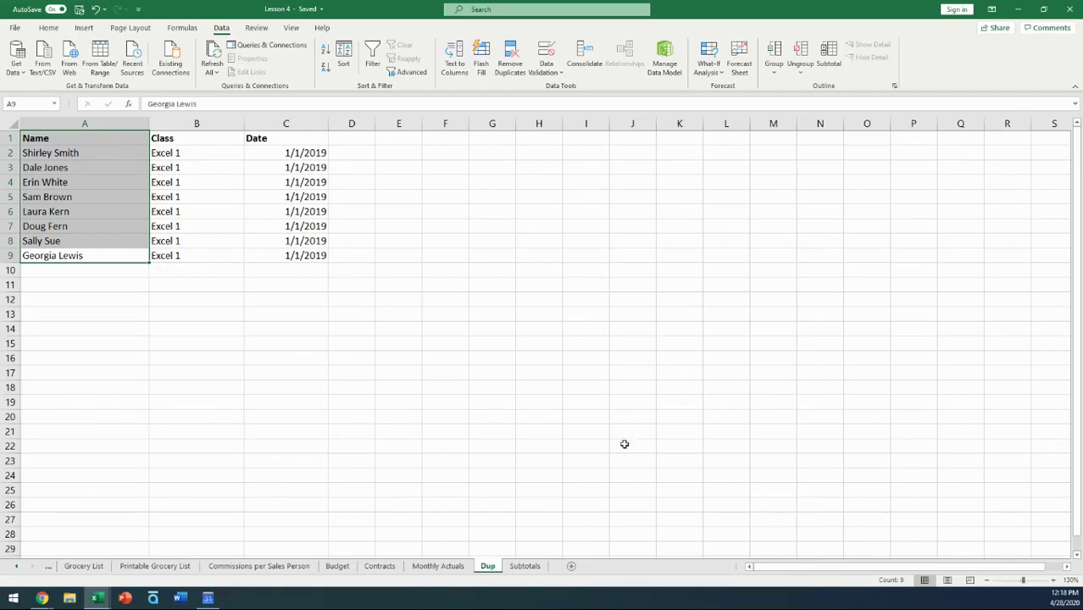
Open the Subtotals sheet and look over how its Name, Class and Date list is ordered.
{"action": "left_click", "coordinate": [527, 569]}
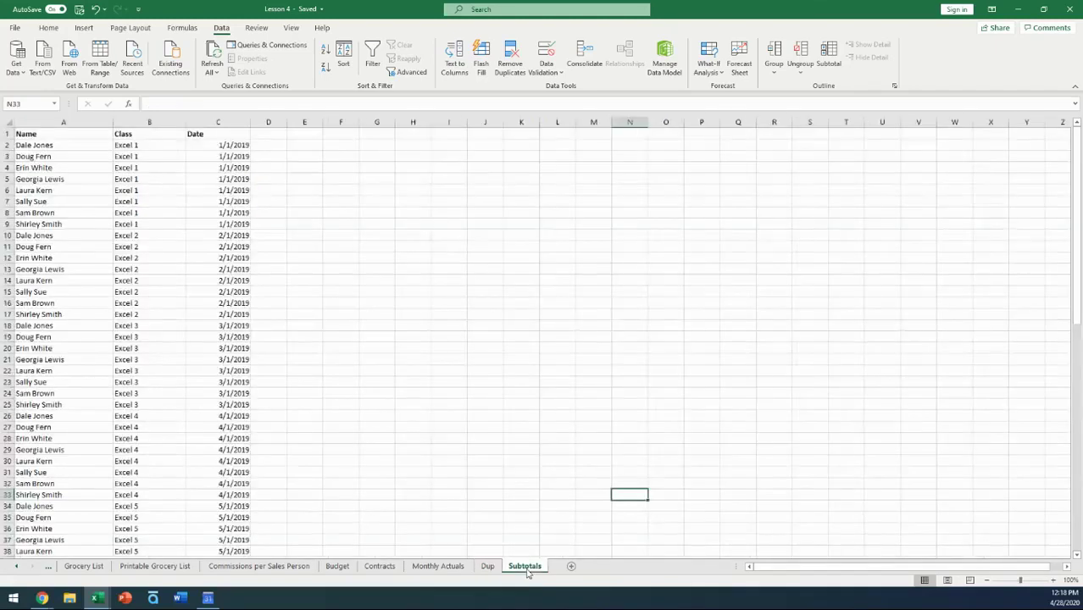
{"action": "left_click", "coordinate": [349, 293]}
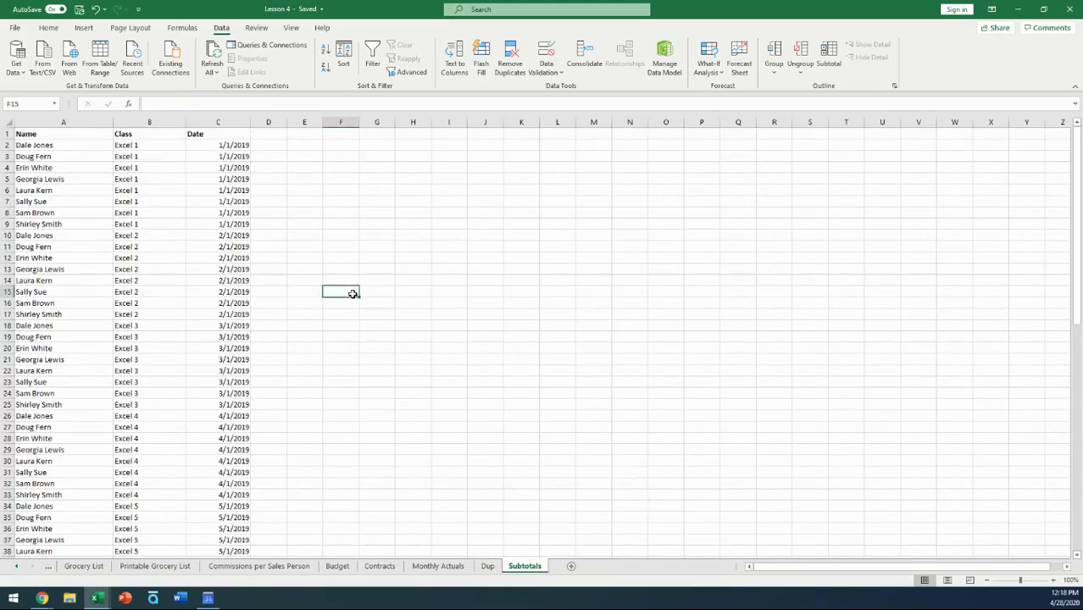
{"action": "left_click", "coordinate": [1053, 581]}
{"action": "left_click", "coordinate": [1053, 581]}
{"action": "left_click", "coordinate": [1053, 580]}
{"action": "scroll", "coordinate": [586, 323], "scroll_direction": "up", "scroll_amount": 2}
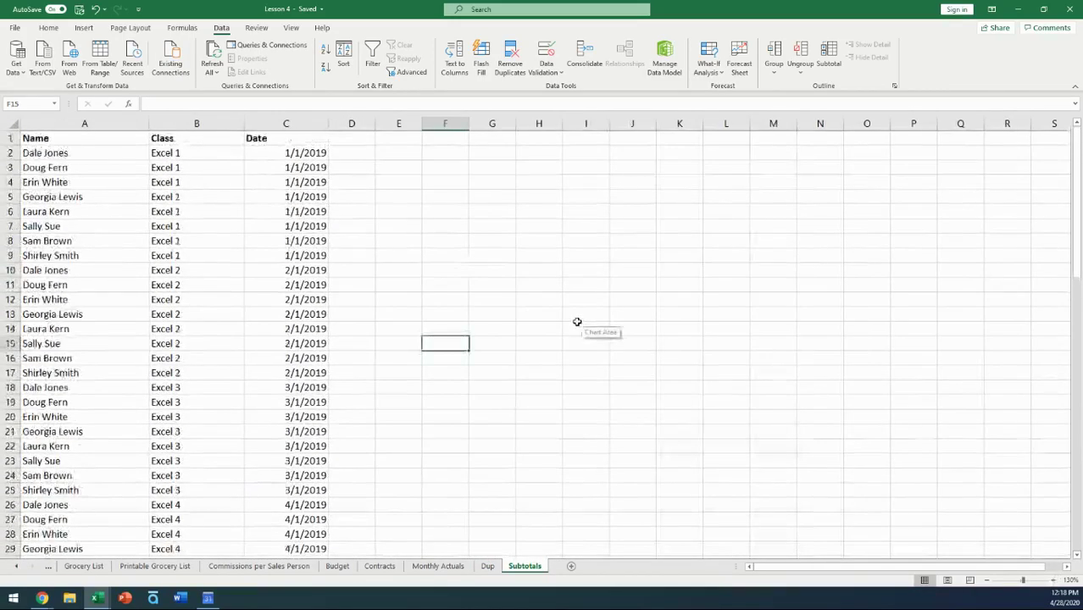
{"action": "left_click", "coordinate": [1054, 580]}
{"action": "scroll", "coordinate": [739, 455], "scroll_direction": "up", "scroll_amount": 1}
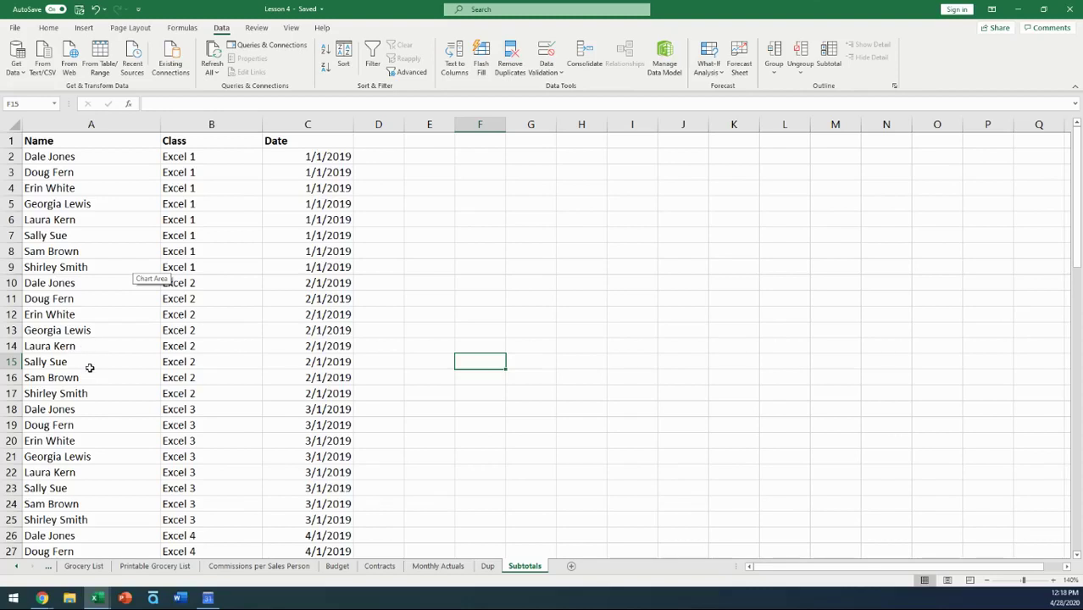
{"action": "left_click", "coordinate": [105, 156]}
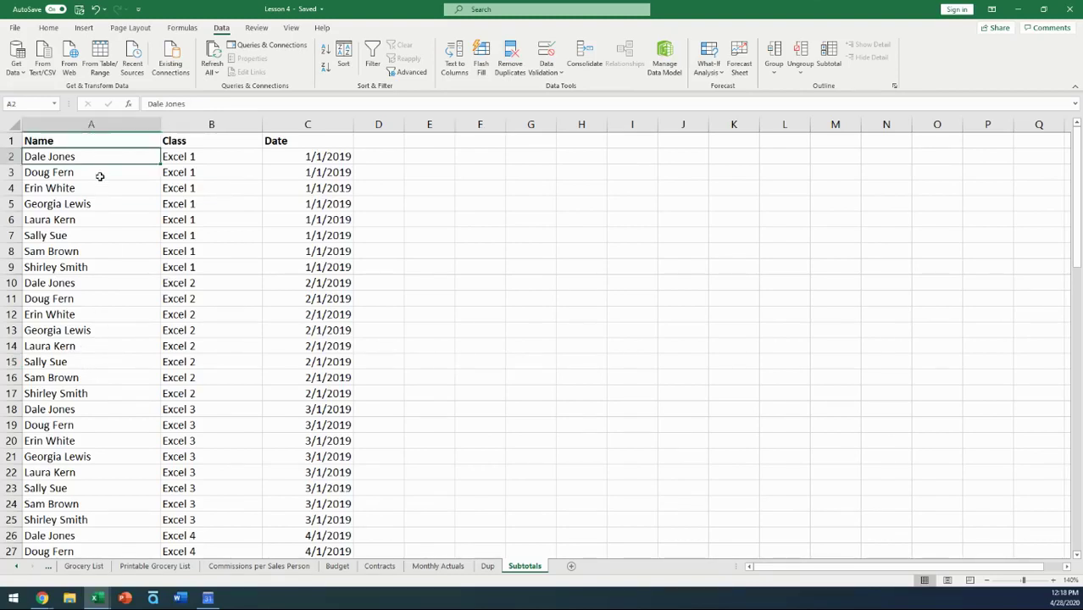
{"action": "left_click", "coordinate": [100, 175]}
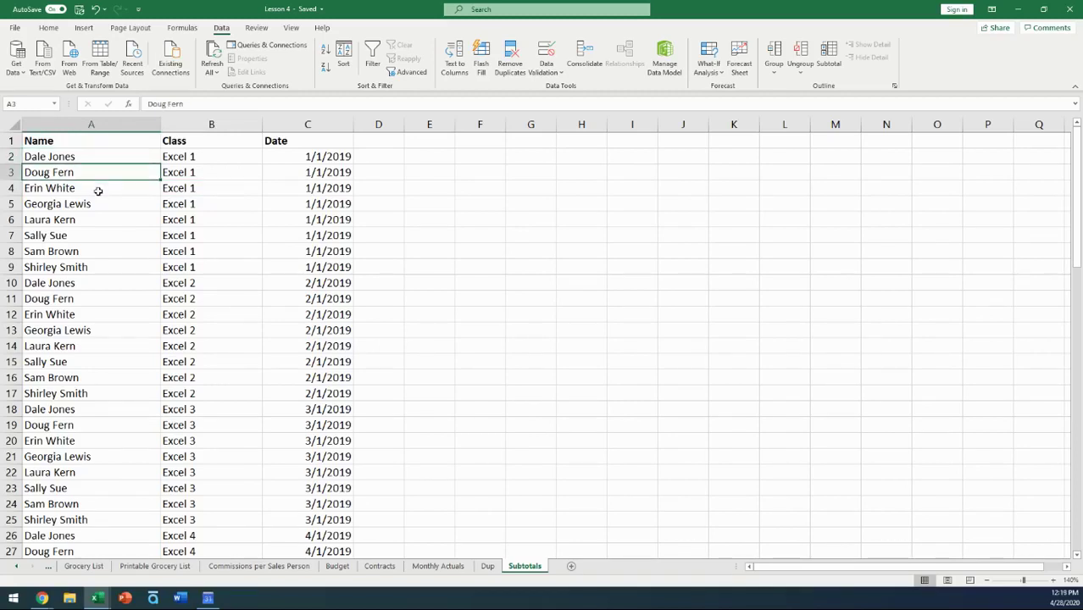
Sort columns A to C of the Subtotals sheet by Name from A to Z, treating the first row as headers.
{"action": "left_click", "coordinate": [99, 191]}
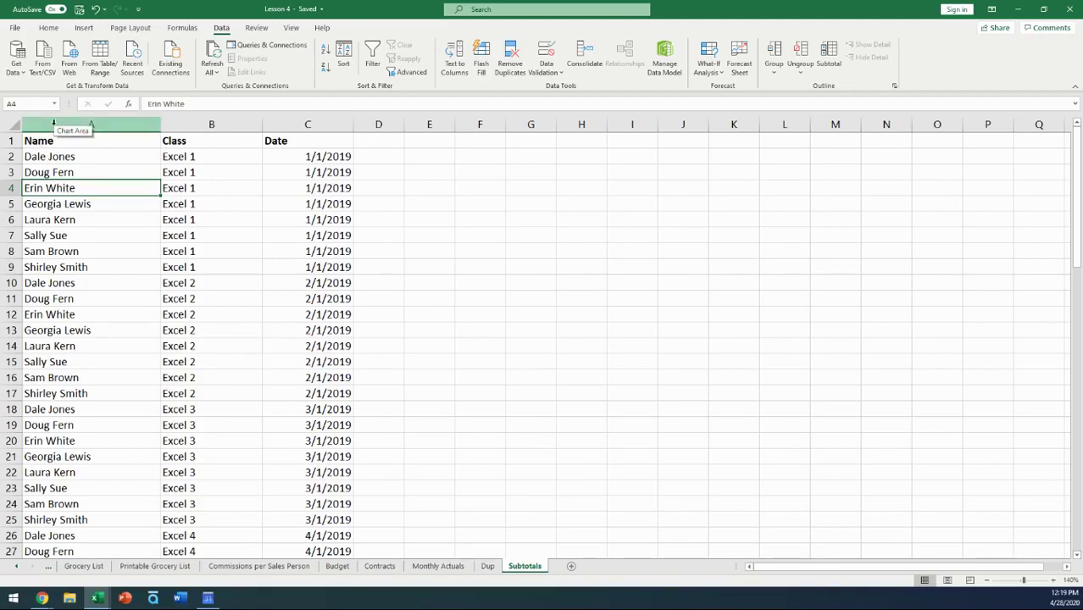
{"action": "left_click_drag", "start_coordinate": [54, 123], "coordinate": [286, 121]}
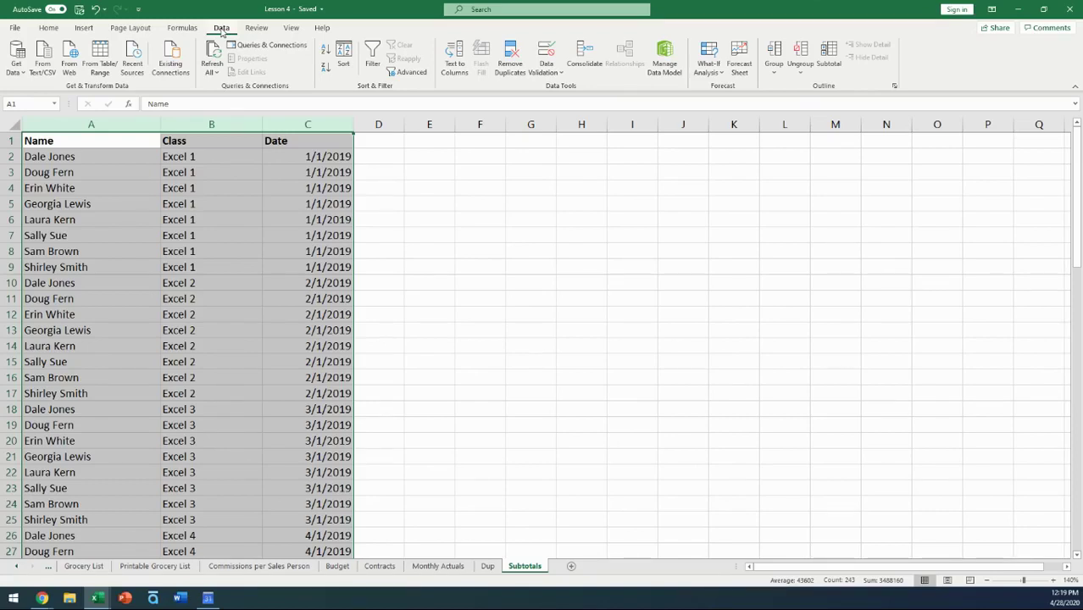
{"action": "left_click", "coordinate": [347, 57]}
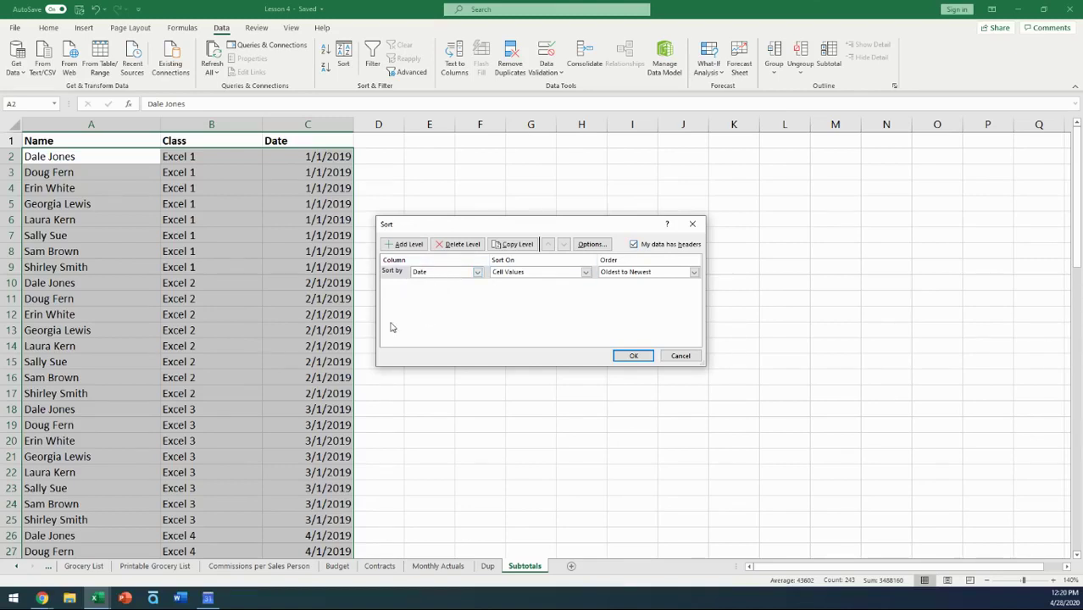
{"action": "left_click", "coordinate": [477, 272]}
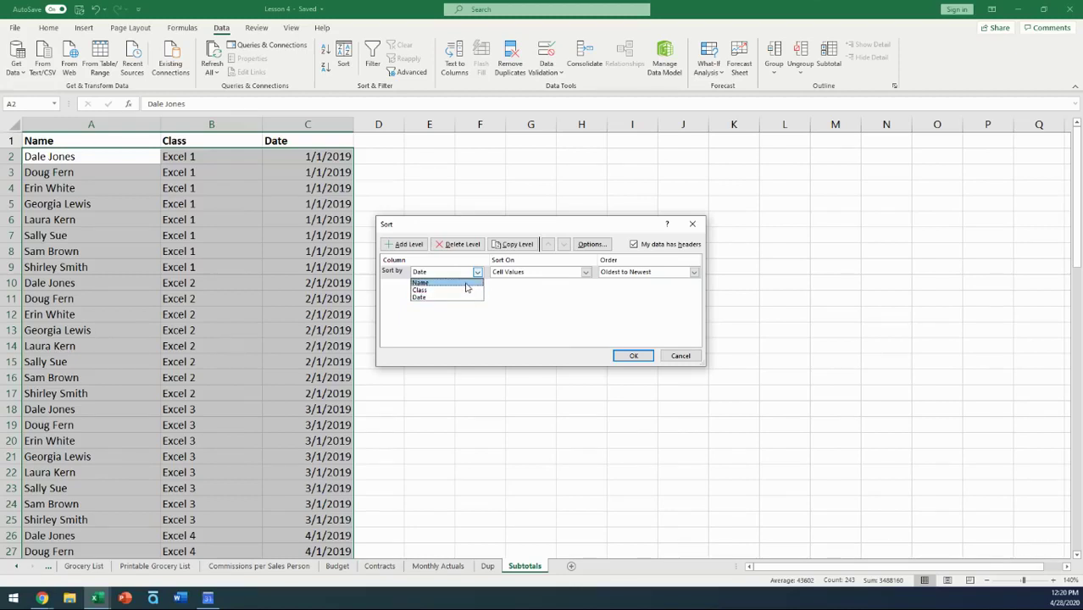
{"action": "left_click", "coordinate": [465, 283]}
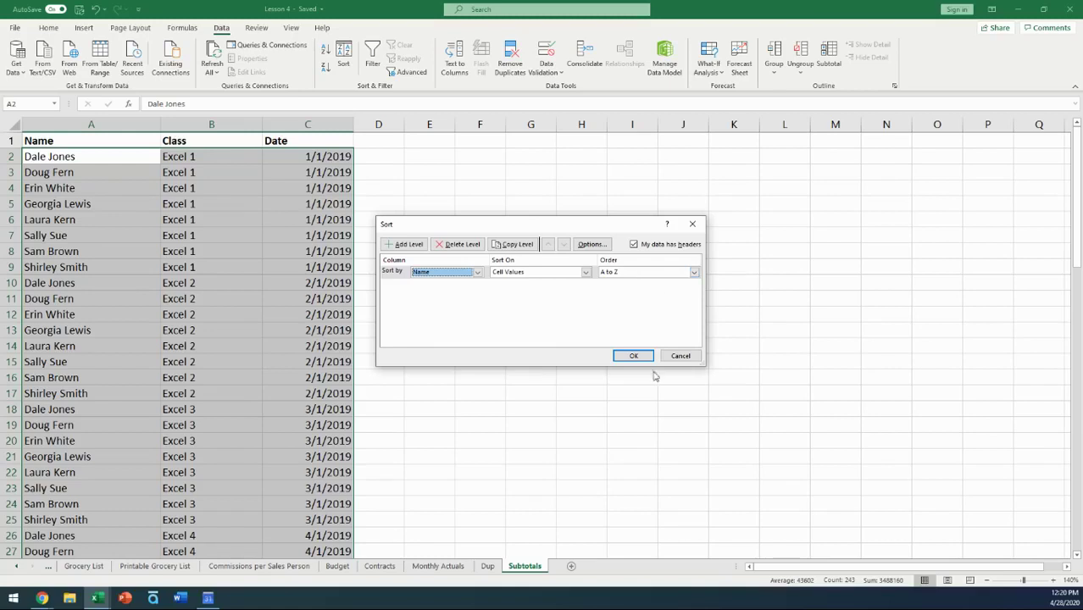
{"action": "left_click", "coordinate": [633, 355]}
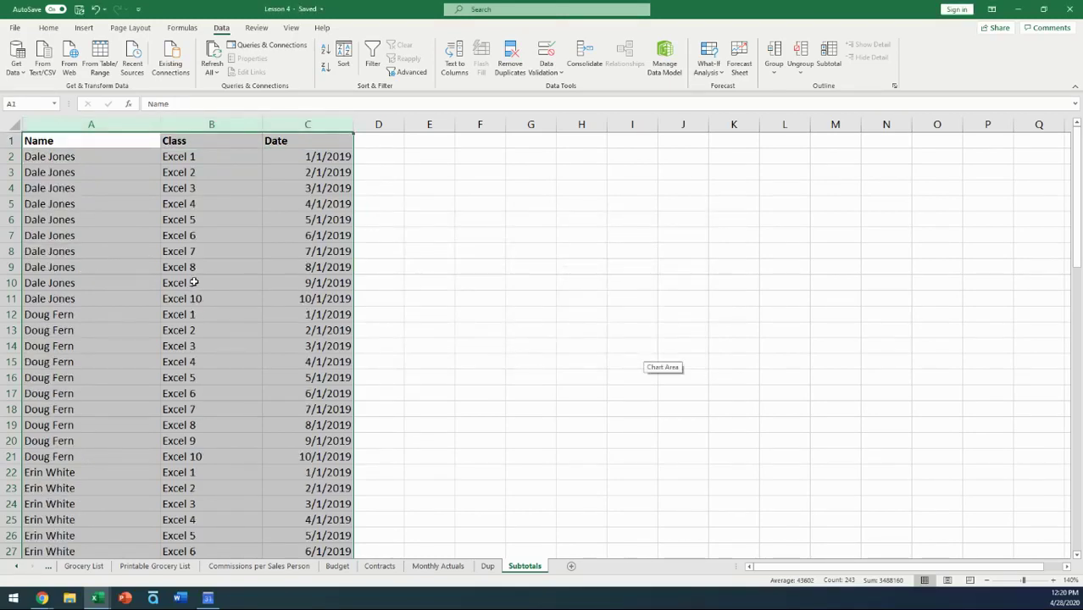
{"action": "left_click", "coordinate": [133, 229]}
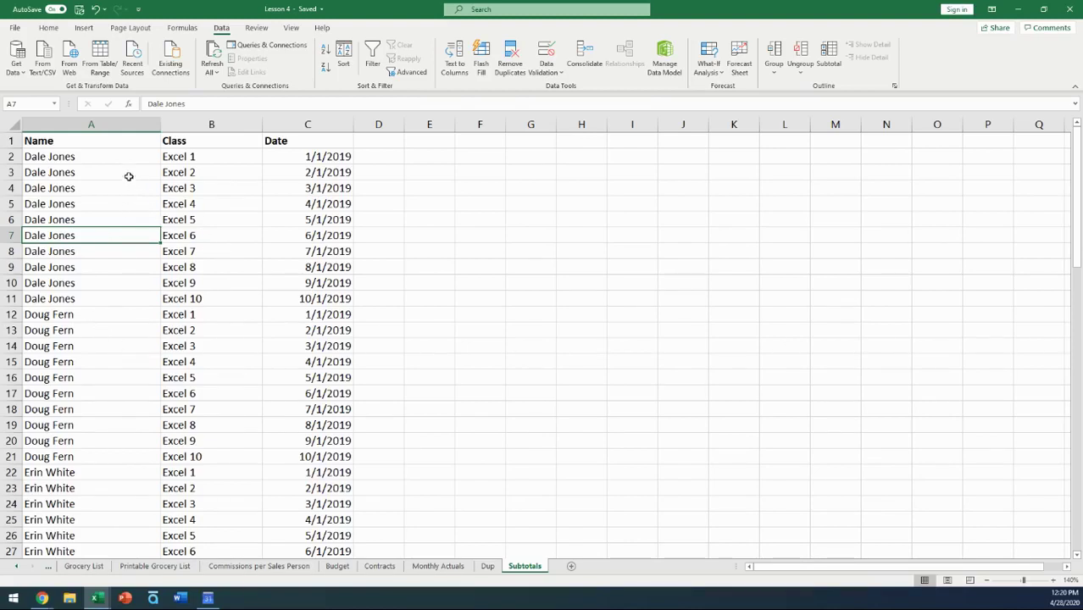
{"action": "left_click", "coordinate": [75, 154]}
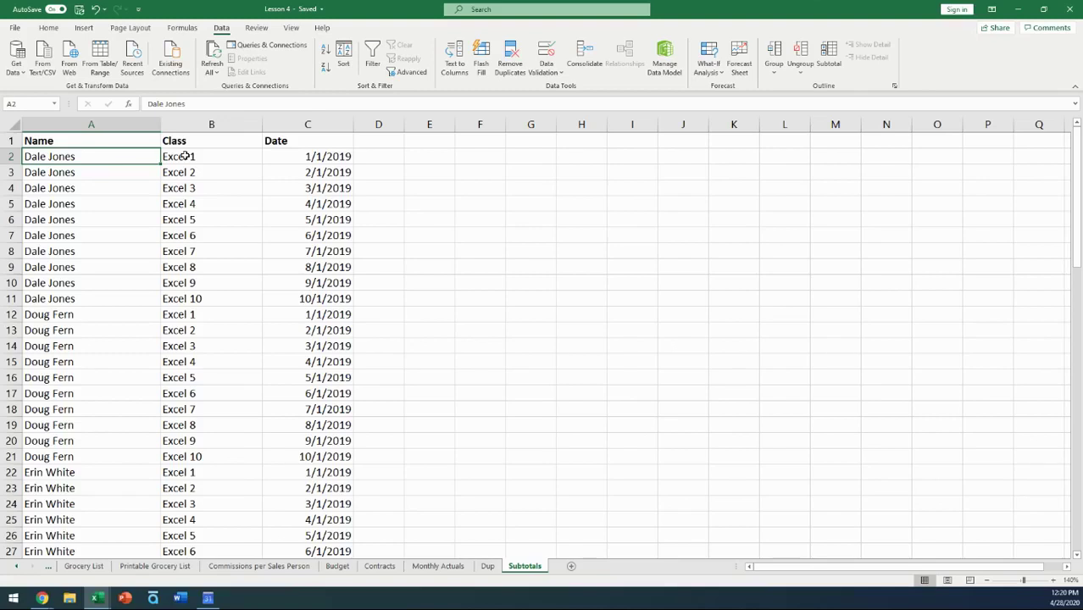
{"action": "left_click", "coordinate": [183, 156]}
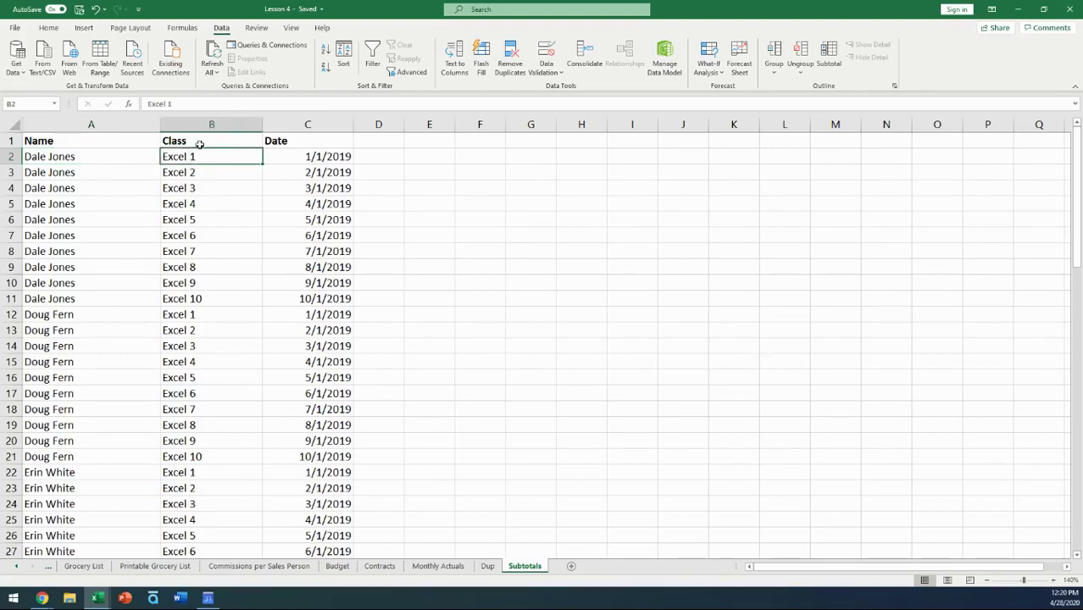
Try header filters on the list and view the sort and filter choices for the Name column.
{"action": "left_click", "coordinate": [88, 142]}
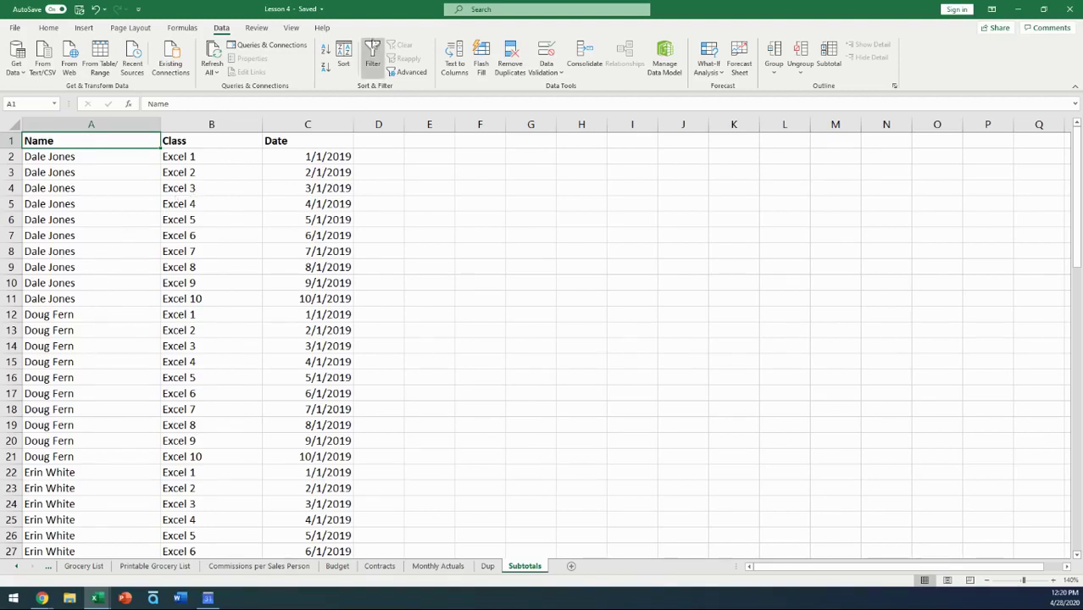
{"action": "left_click", "coordinate": [373, 56]}
{"action": "left_click", "coordinate": [154, 142]}
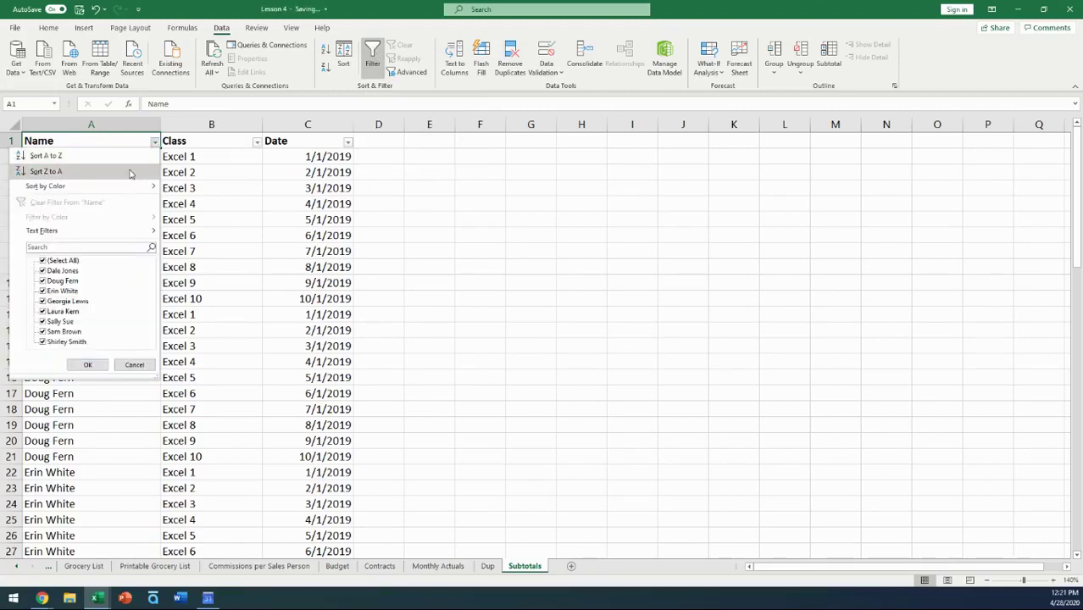
{"action": "left_click", "coordinate": [367, 63]}
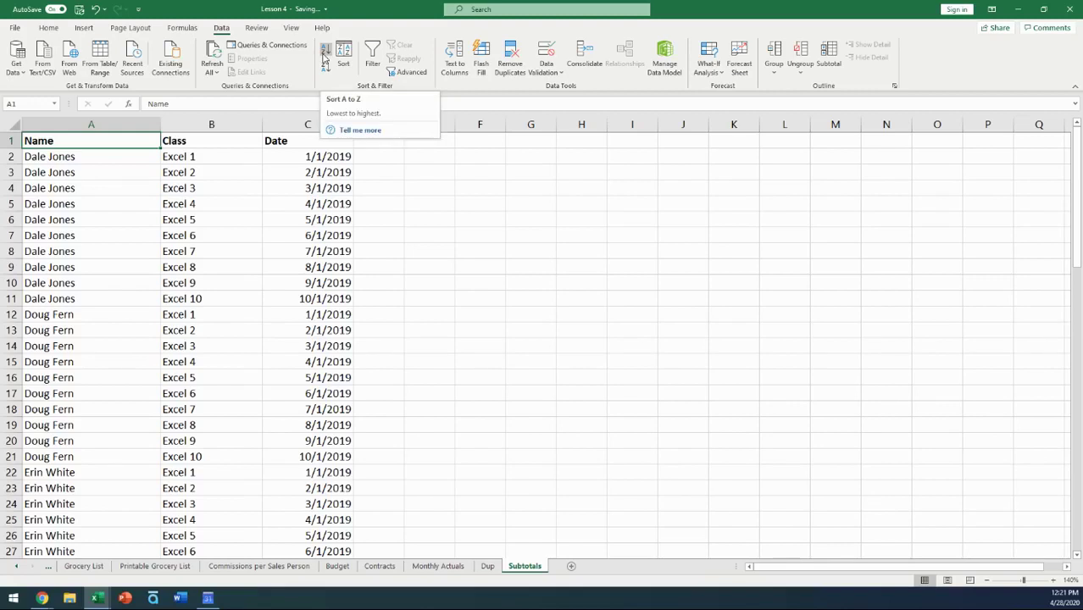
Apply a quick A to Z sort to the list based on its Name header cell.
{"action": "left_click", "coordinate": [325, 56]}
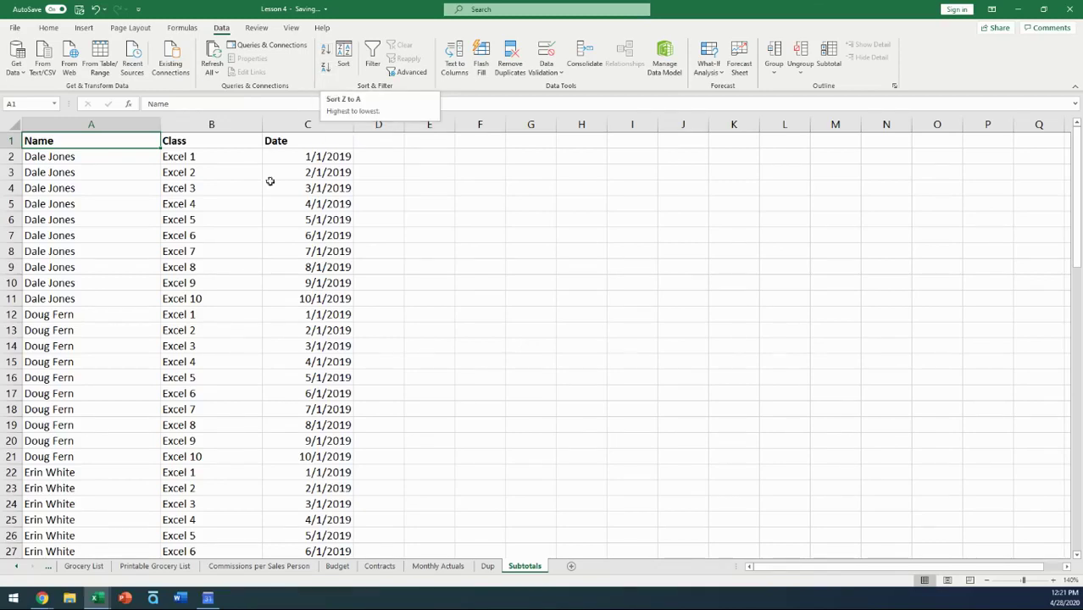
{"action": "left_click", "coordinate": [103, 123]}
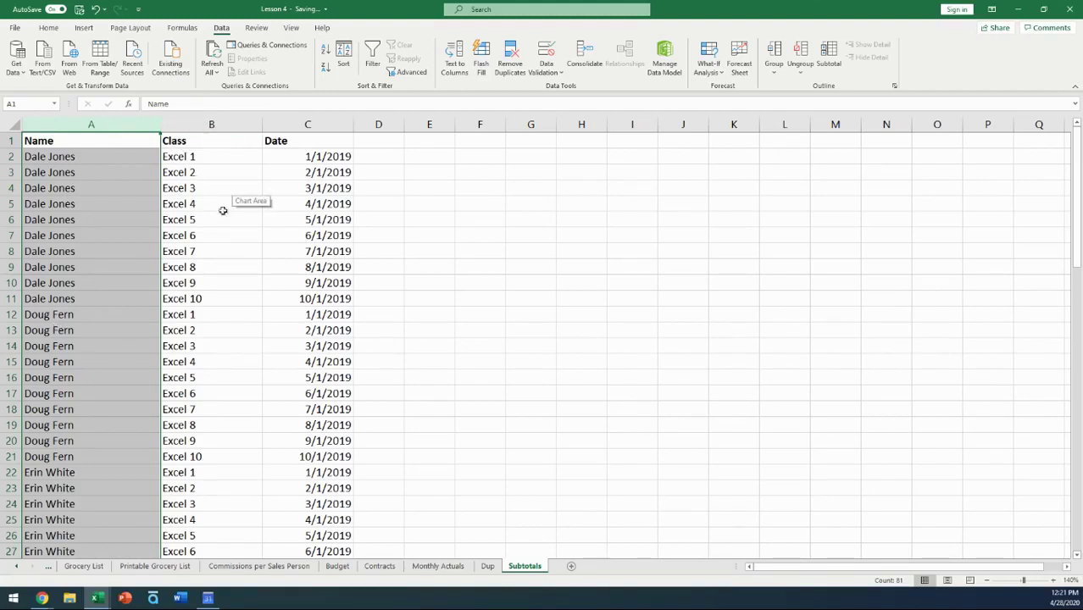
{"action": "left_click", "coordinate": [122, 231]}
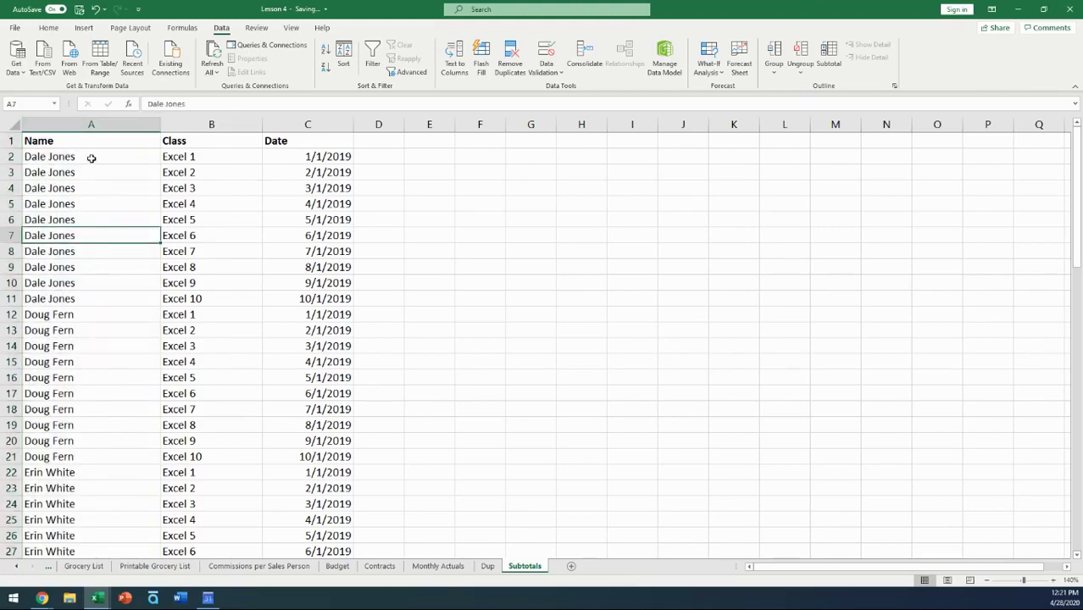
{"action": "left_click_drag", "start_coordinate": [91, 157], "coordinate": [291, 161]}
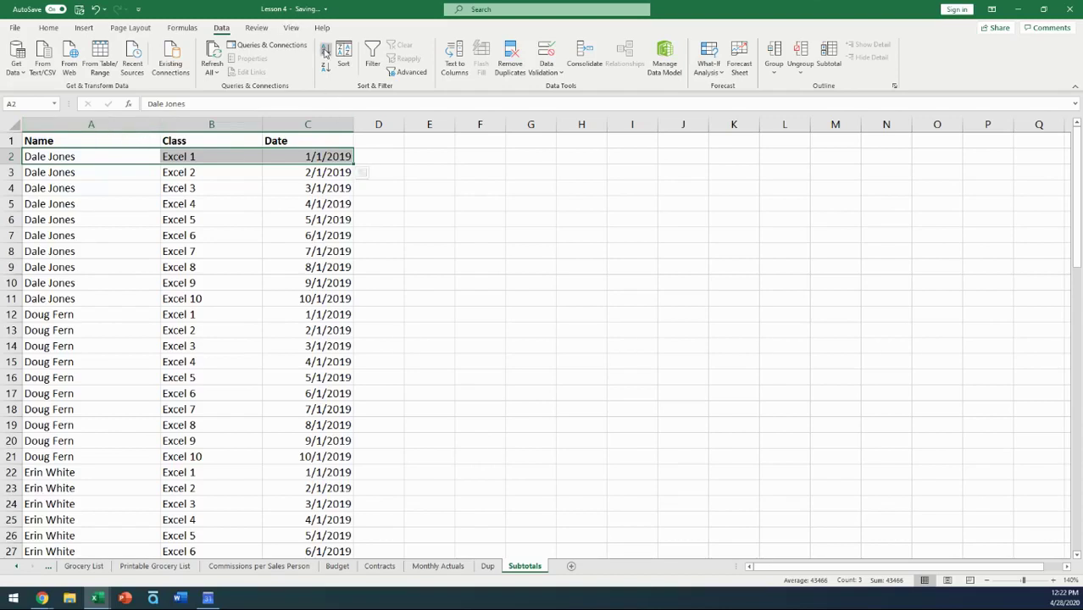
{"action": "left_click", "coordinate": [85, 143]}
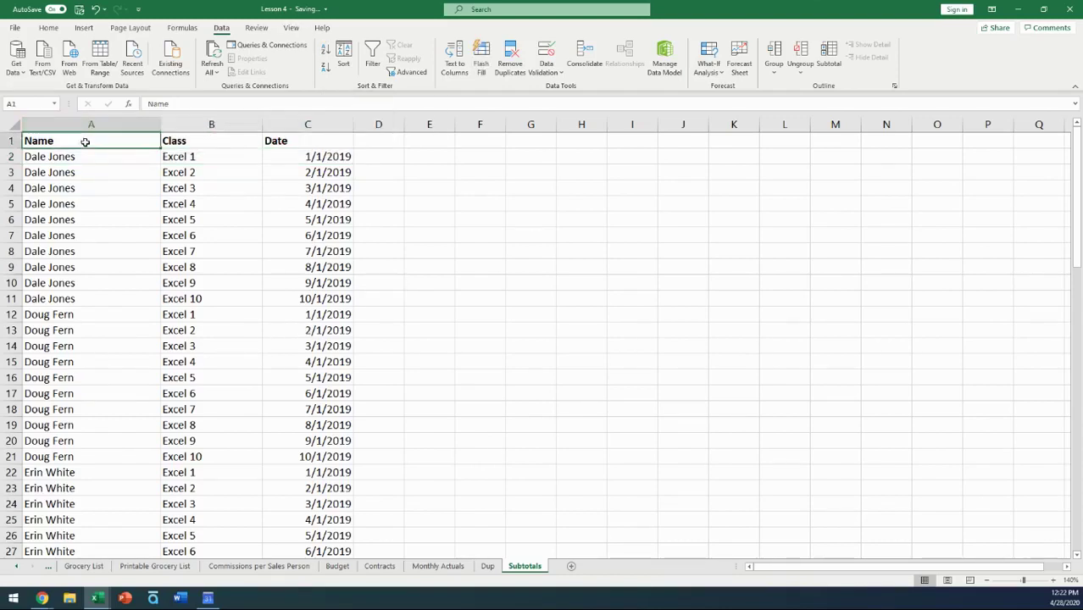
{"action": "left_click", "coordinate": [326, 54]}
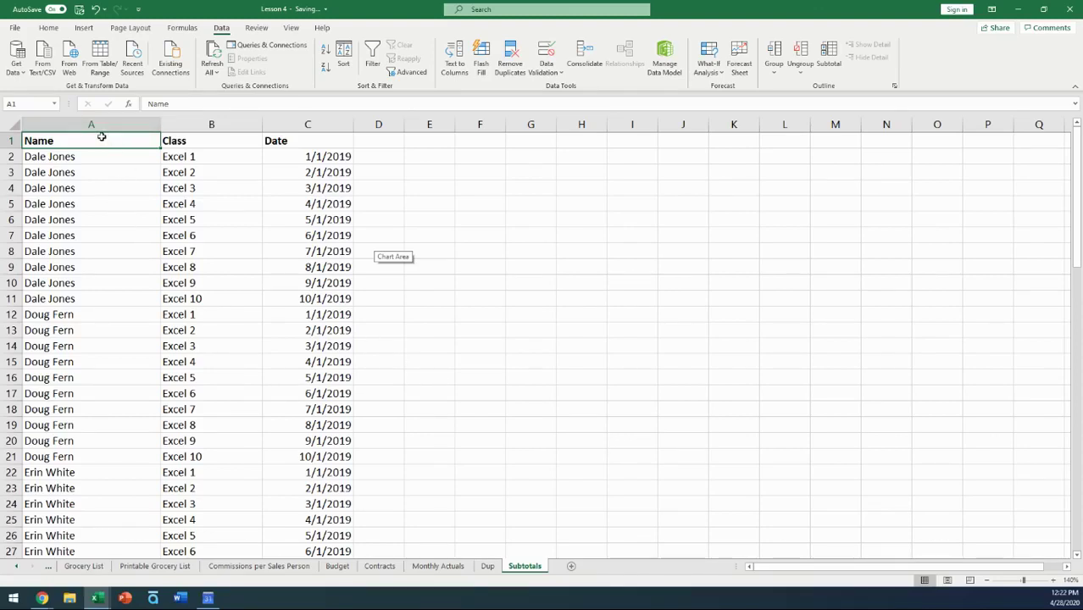
Add subtotals to columns A to C that count the Date entries at each change in Name, with the summary below the data.
{"action": "left_click", "coordinate": [66, 156]}
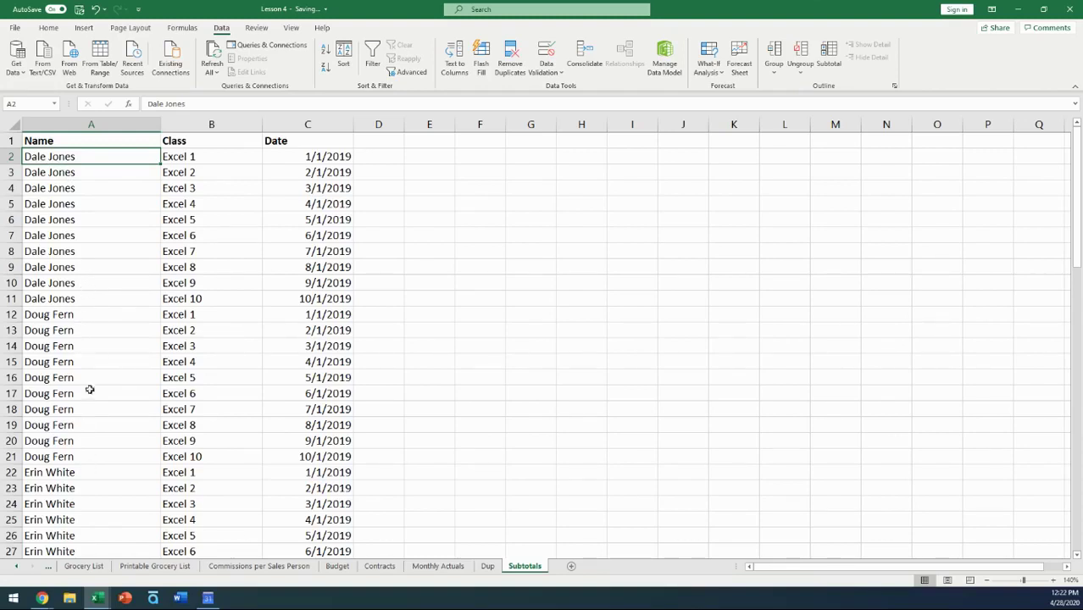
{"action": "left_click", "coordinate": [58, 135]}
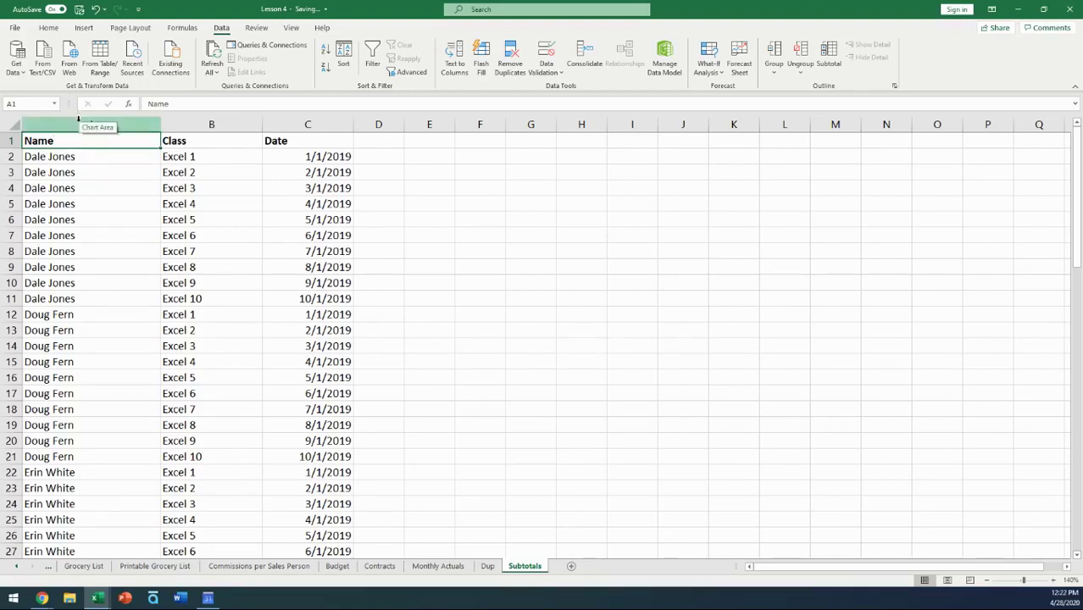
{"action": "left_click_drag", "start_coordinate": [77, 119], "coordinate": [302, 125]}
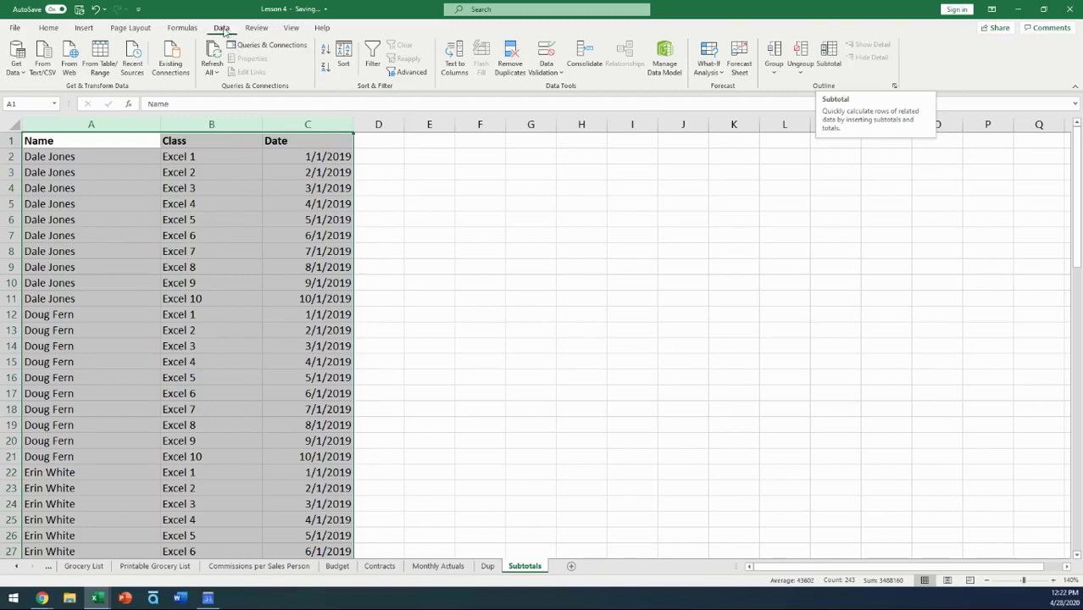
{"action": "left_click", "coordinate": [830, 61]}
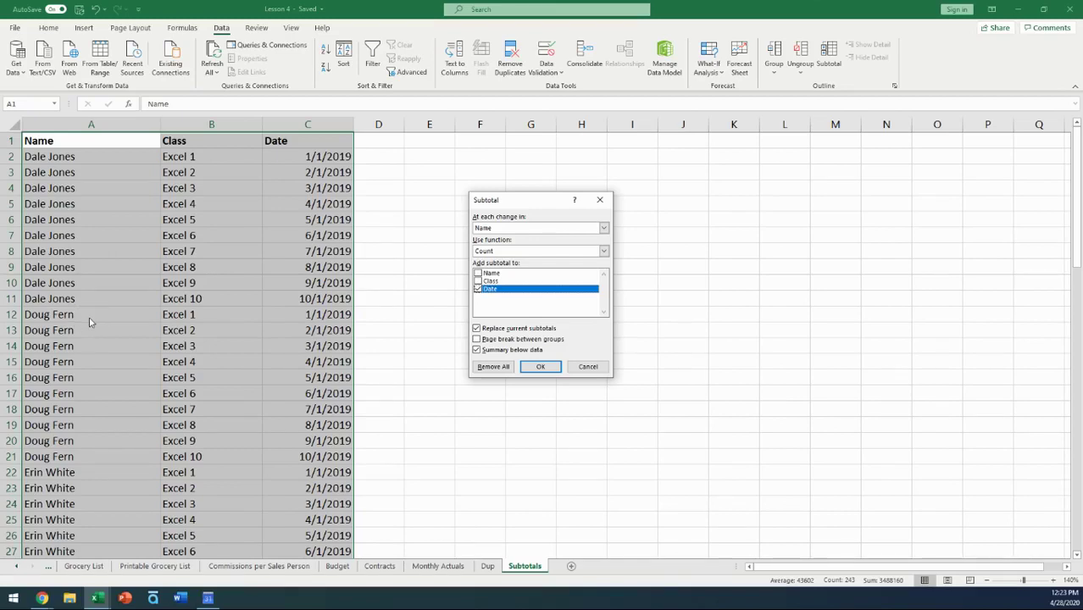
{"action": "left_click", "coordinate": [492, 251]}
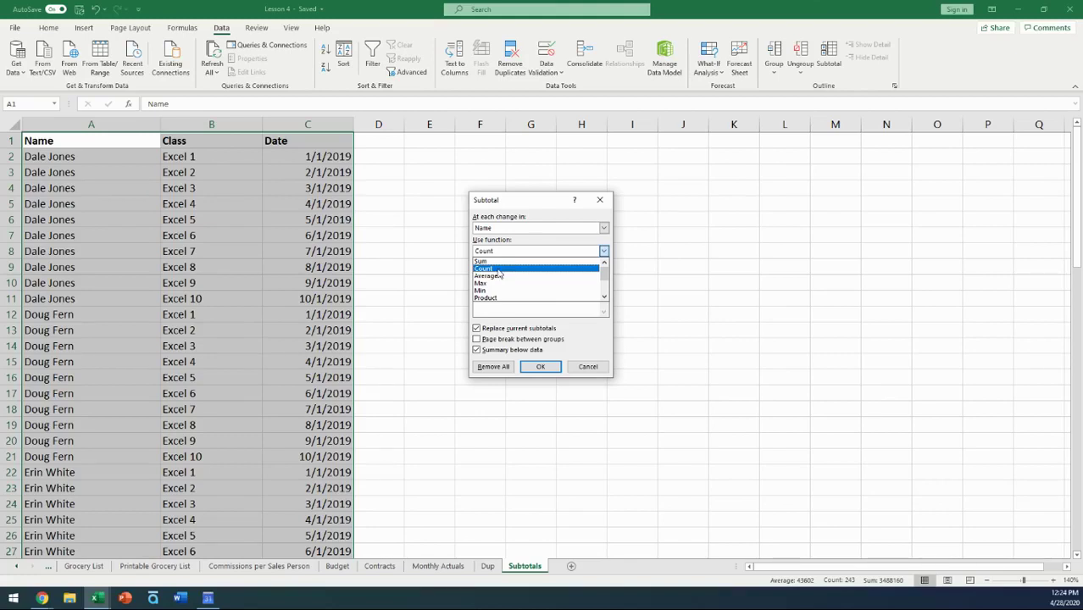
{"action": "left_click", "coordinate": [500, 270]}
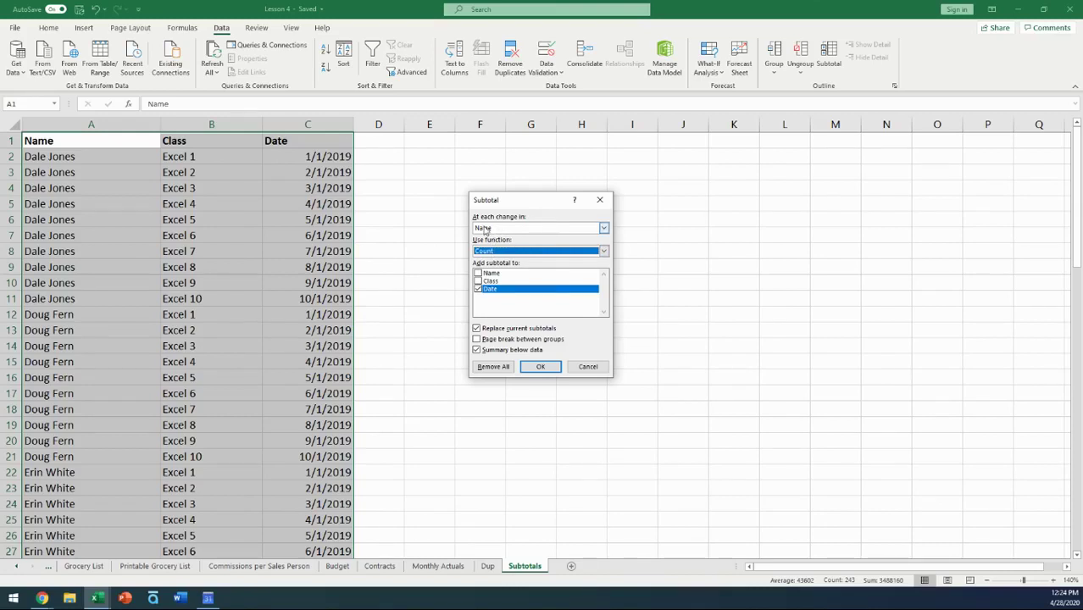
{"action": "left_click", "coordinate": [478, 290]}
{"action": "left_click", "coordinate": [542, 367]}
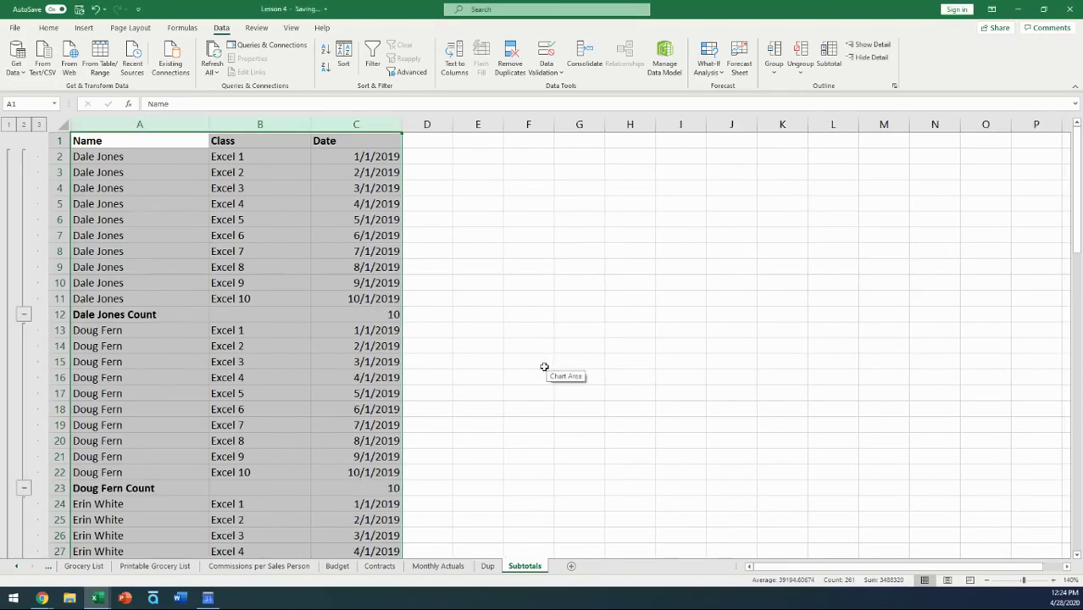
Examine the count rows and SUBTOTAL formulas of the first two name groups against the entries above them.
{"action": "left_click", "coordinate": [474, 377]}
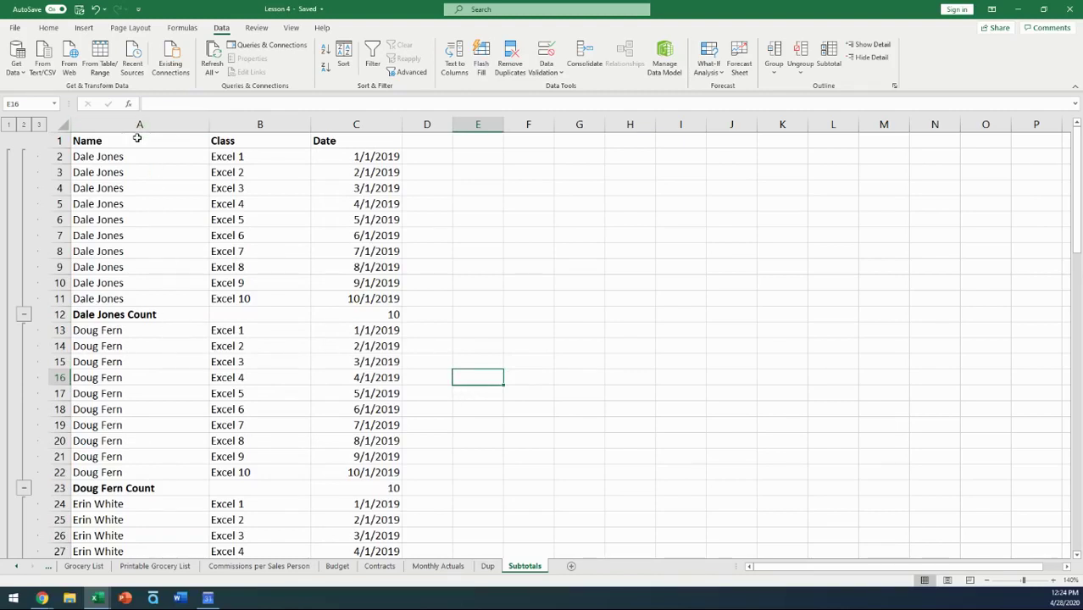
{"action": "left_click", "coordinate": [108, 314]}
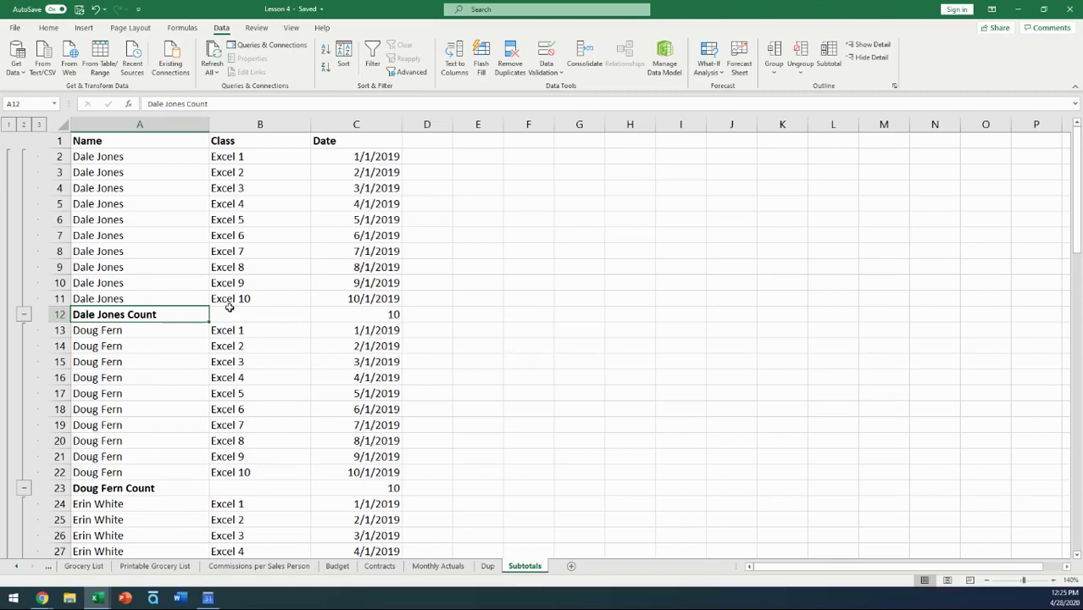
{"action": "left_click_drag", "start_coordinate": [160, 156], "coordinate": [153, 298]}
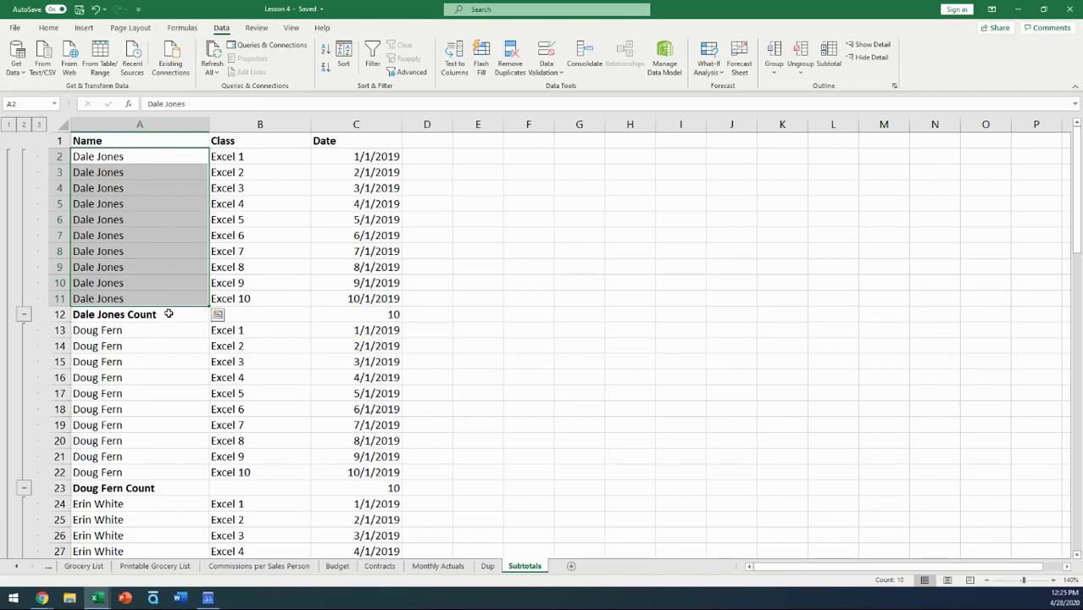
{"action": "left_click", "coordinate": [256, 175]}
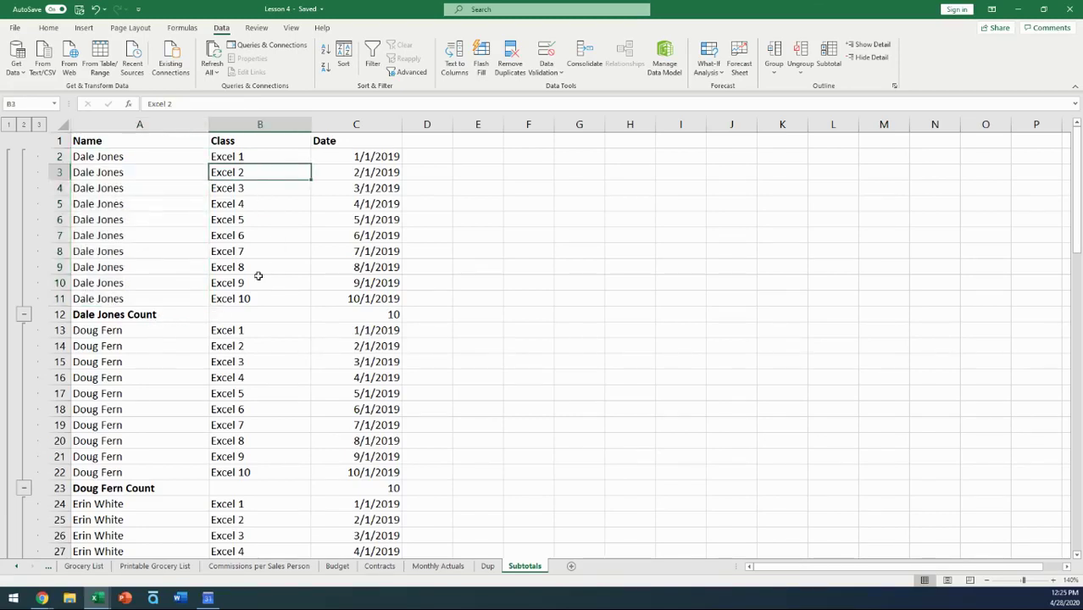
{"action": "left_click", "coordinate": [390, 314]}
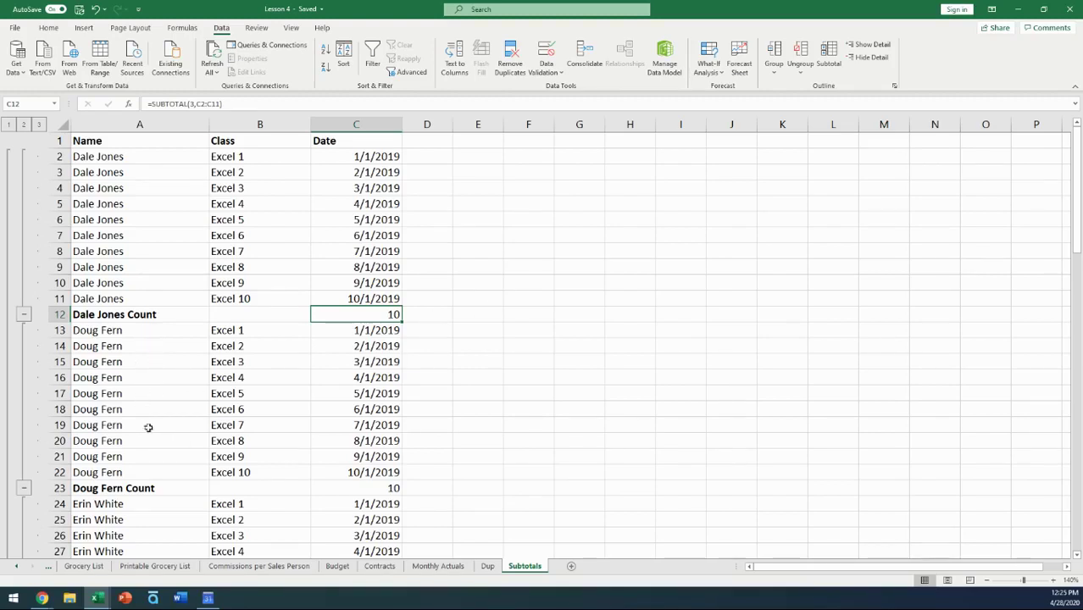
{"action": "left_click", "coordinate": [119, 489]}
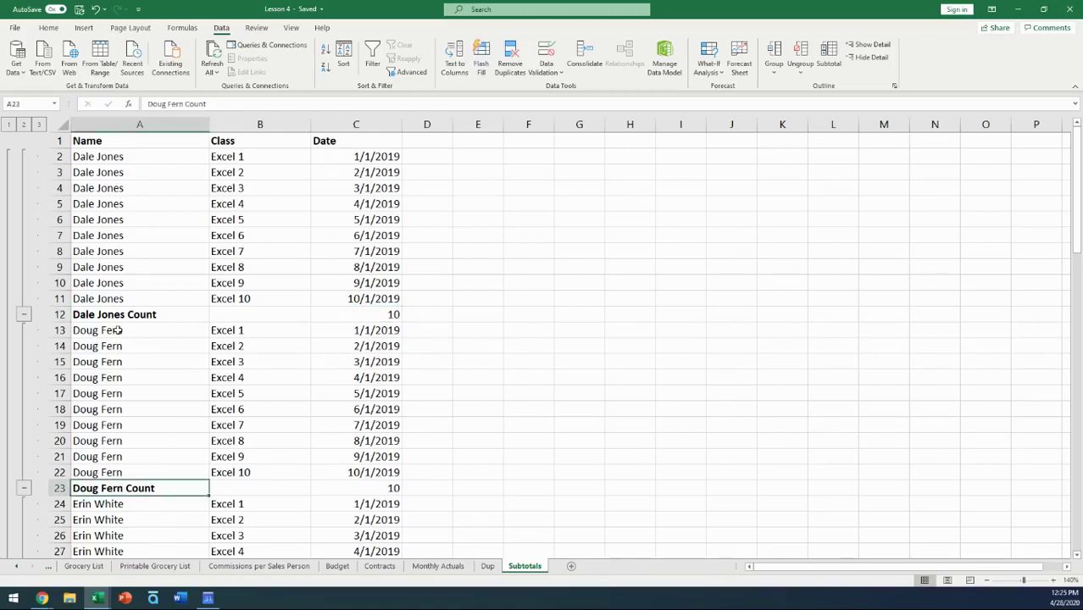
{"action": "left_click_drag", "start_coordinate": [116, 331], "coordinate": [126, 472]}
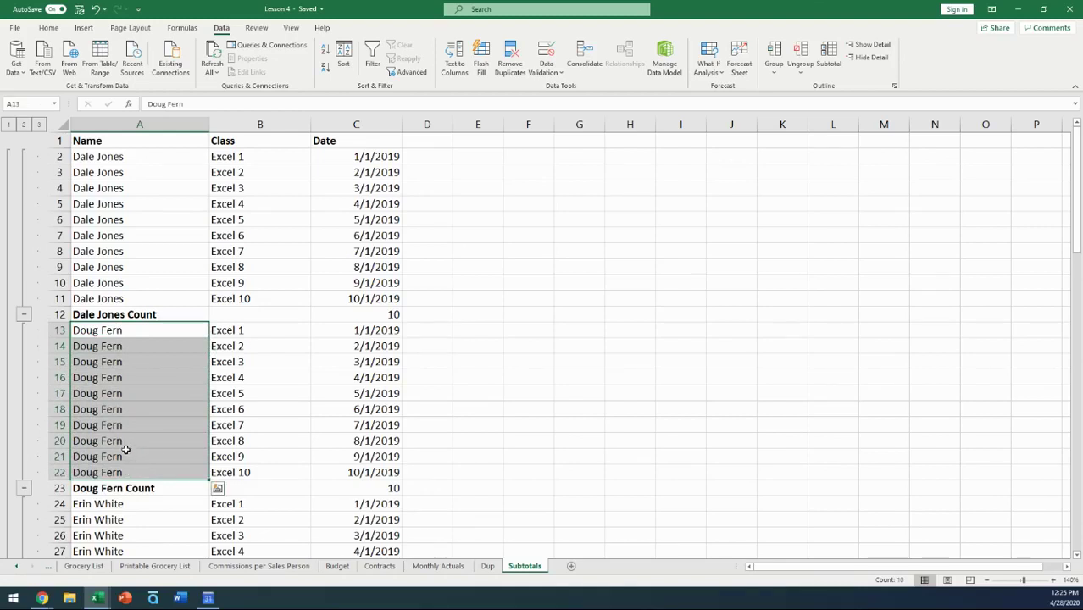
{"action": "left_click", "coordinate": [147, 490]}
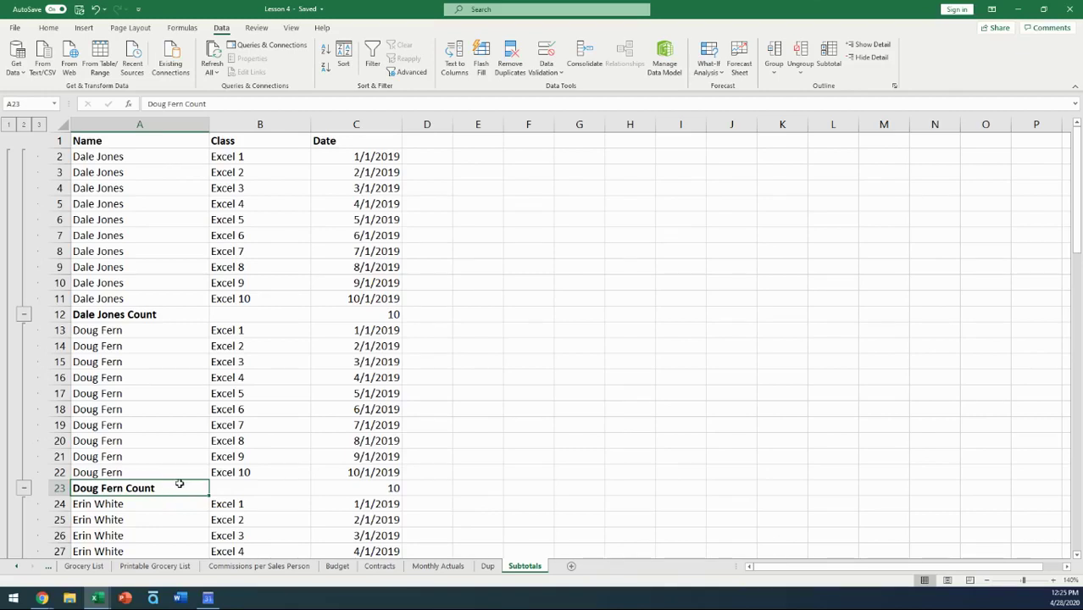
{"action": "left_click", "coordinate": [384, 489]}
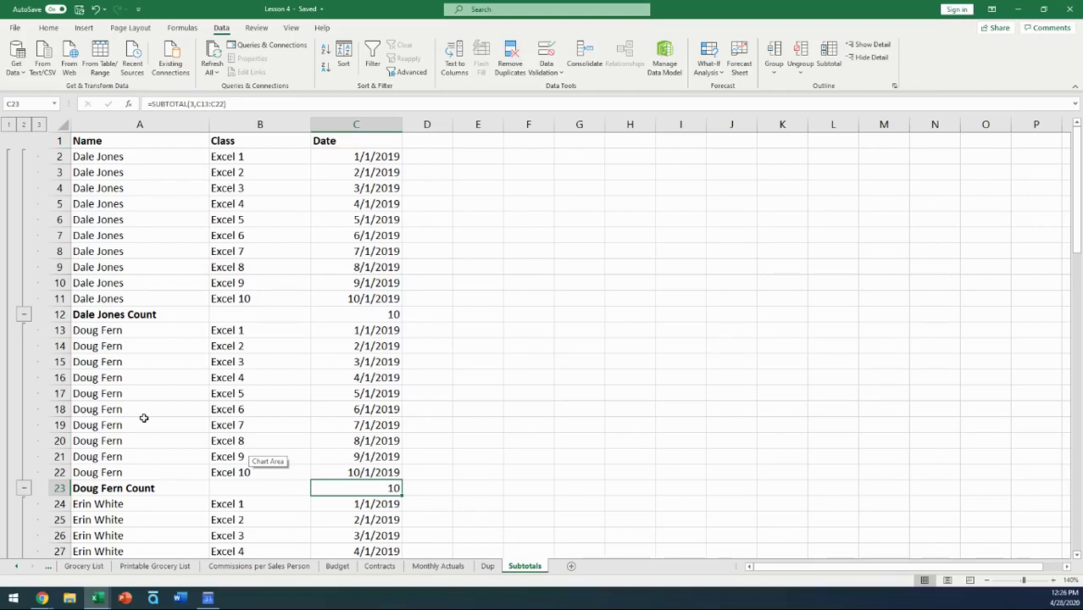
Collapse the outline to level 2 so only the count row for each name and the grand count show.
{"action": "left_click", "coordinate": [24, 125]}
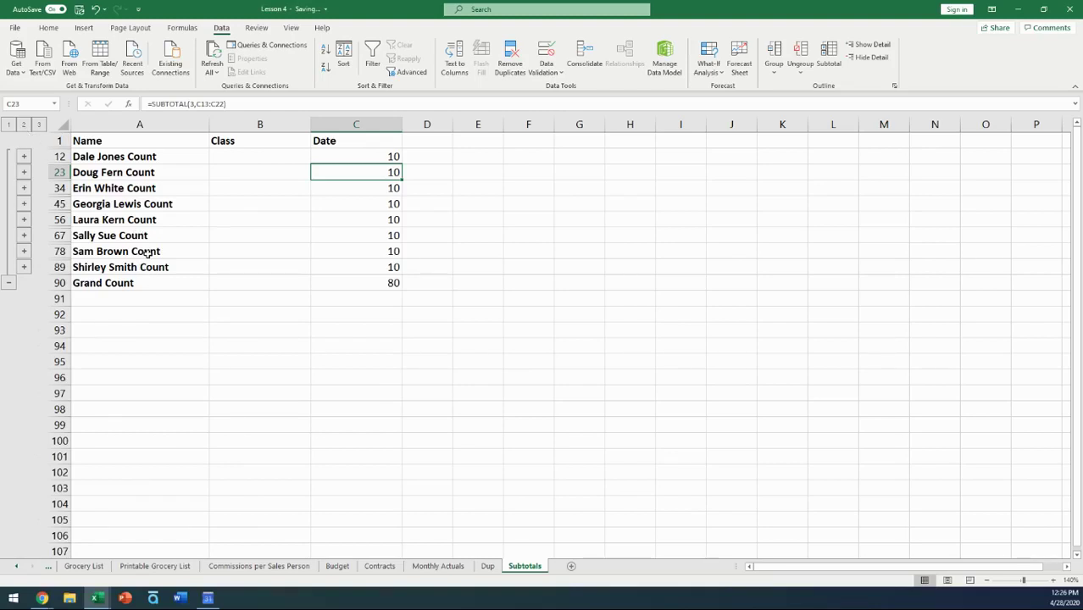
Check the collapsed count rows of the first four names, the first group's Date count formula, and the Grand Count row with its formula.
{"action": "left_click", "coordinate": [149, 156]}
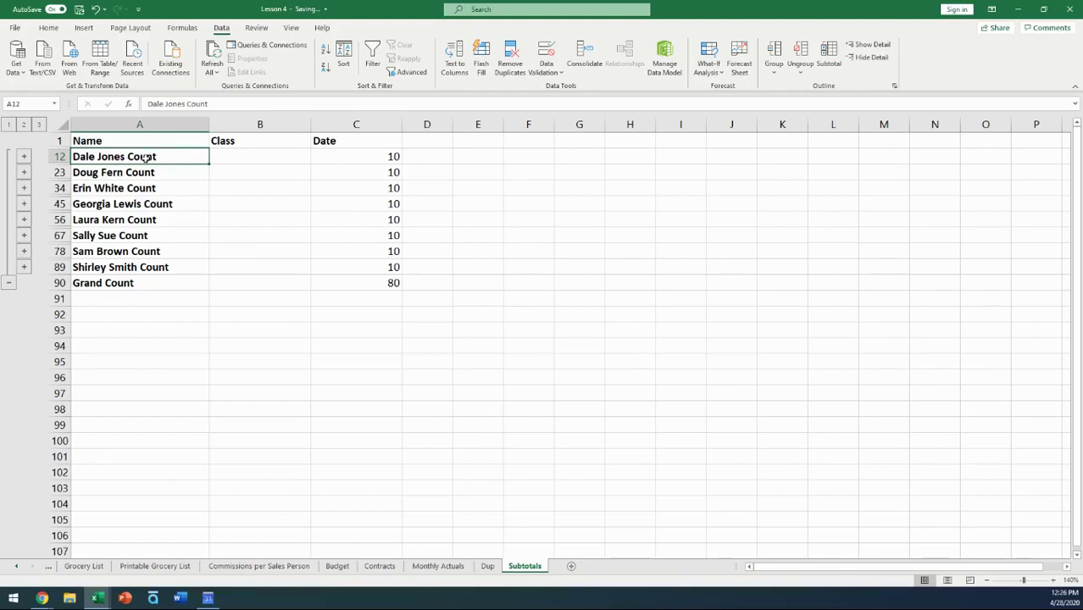
{"action": "left_click", "coordinate": [347, 156]}
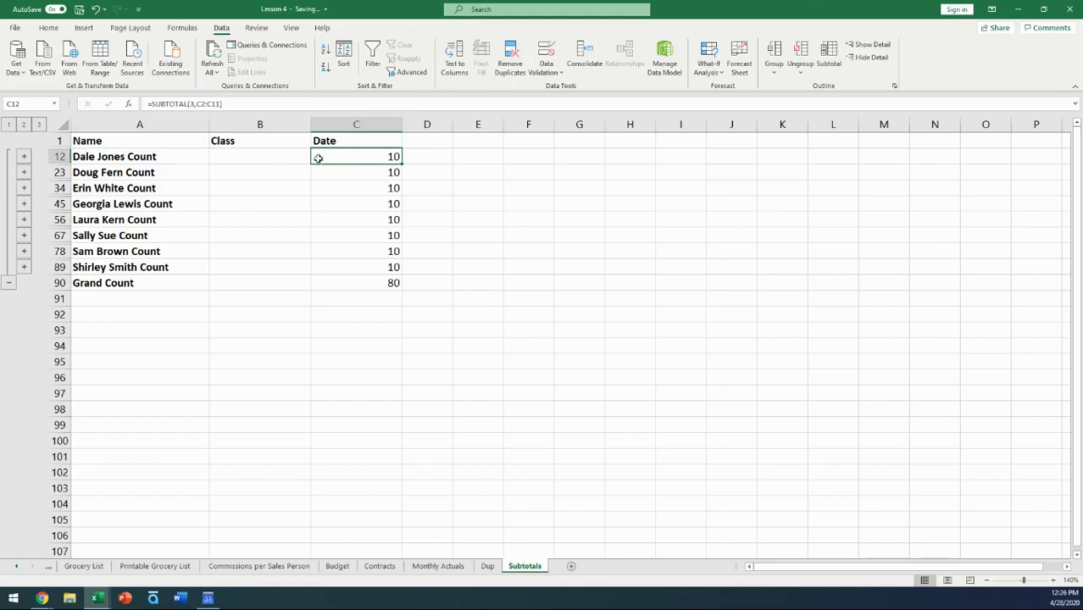
{"action": "left_click", "coordinate": [158, 173]}
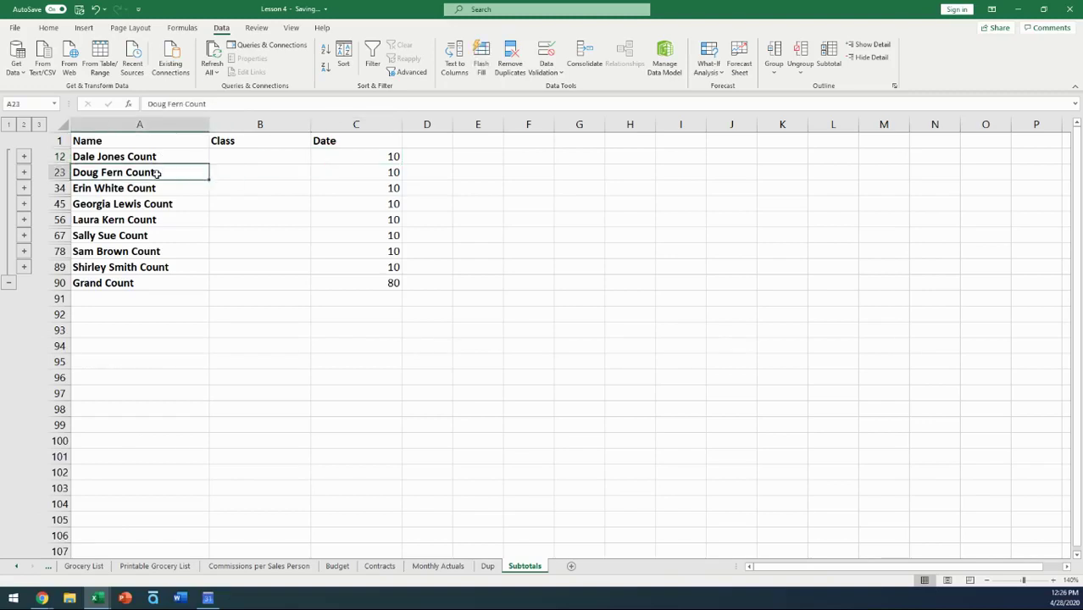
{"action": "left_click", "coordinate": [157, 187]}
{"action": "left_click", "coordinate": [167, 204]}
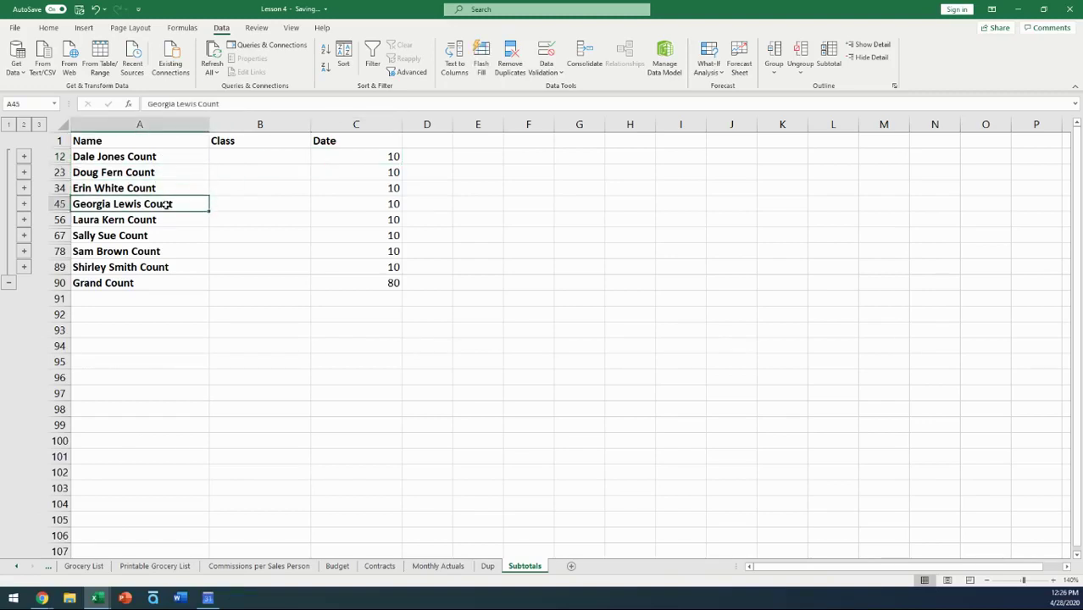
{"action": "left_click", "coordinate": [58, 283]}
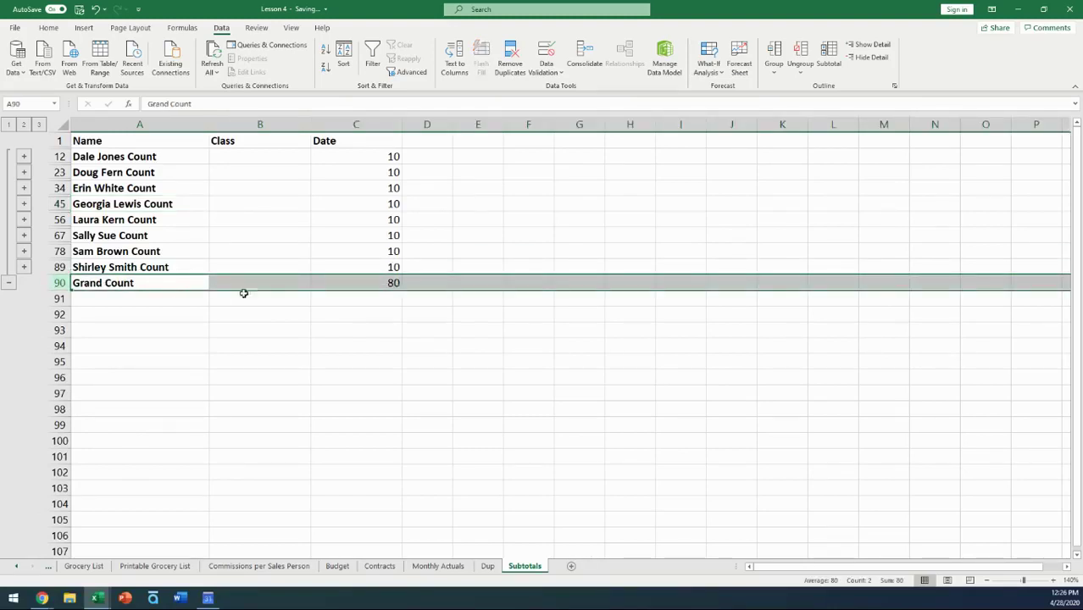
{"action": "left_click", "coordinate": [366, 281]}
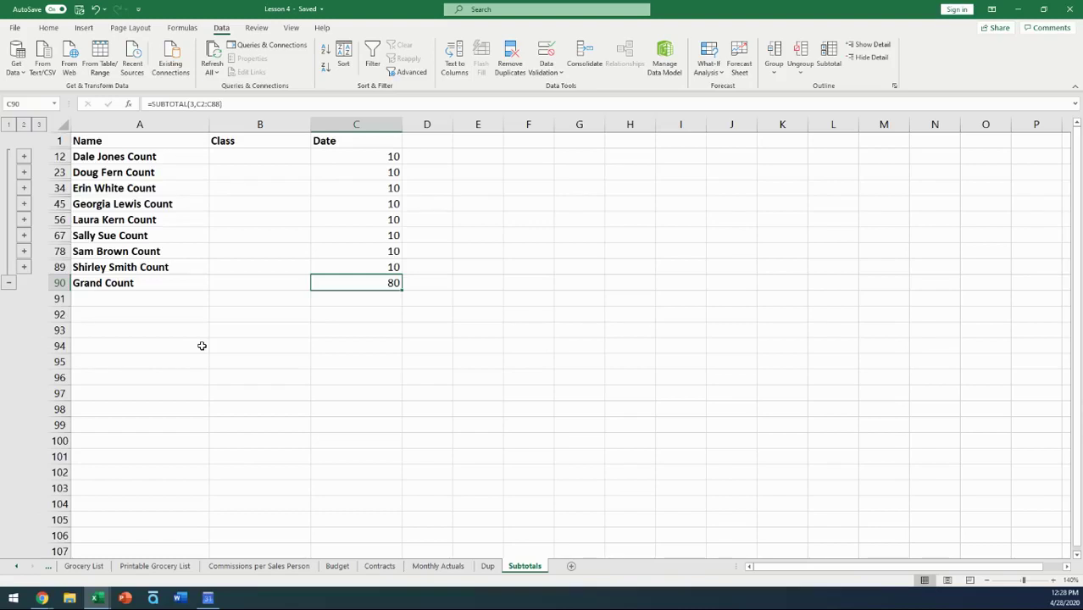
{"action": "left_click", "coordinate": [17, 570]}
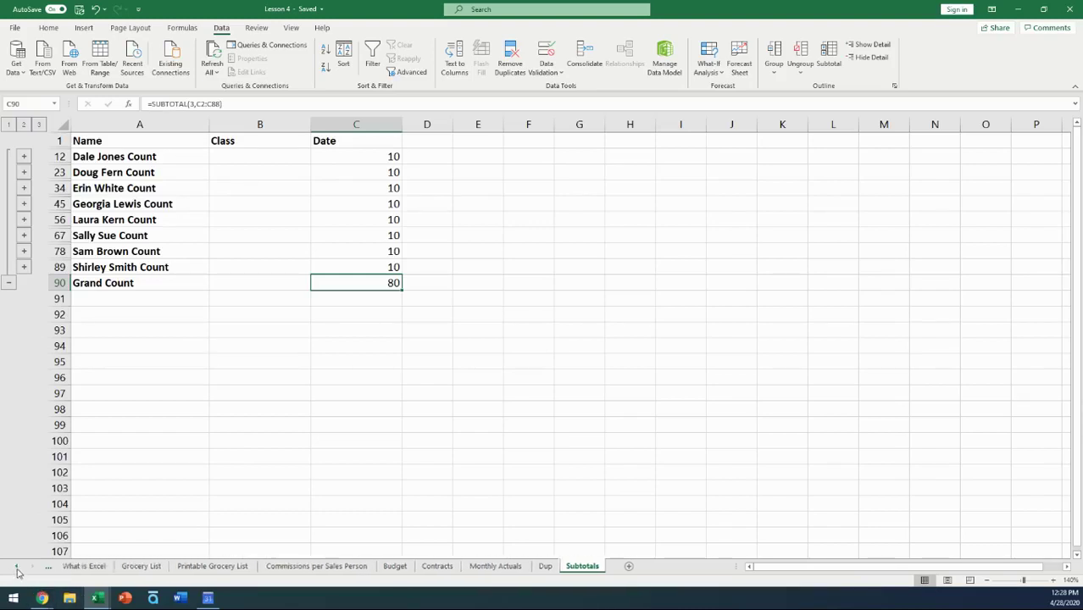
{"action": "left_click", "coordinate": [16, 570]}
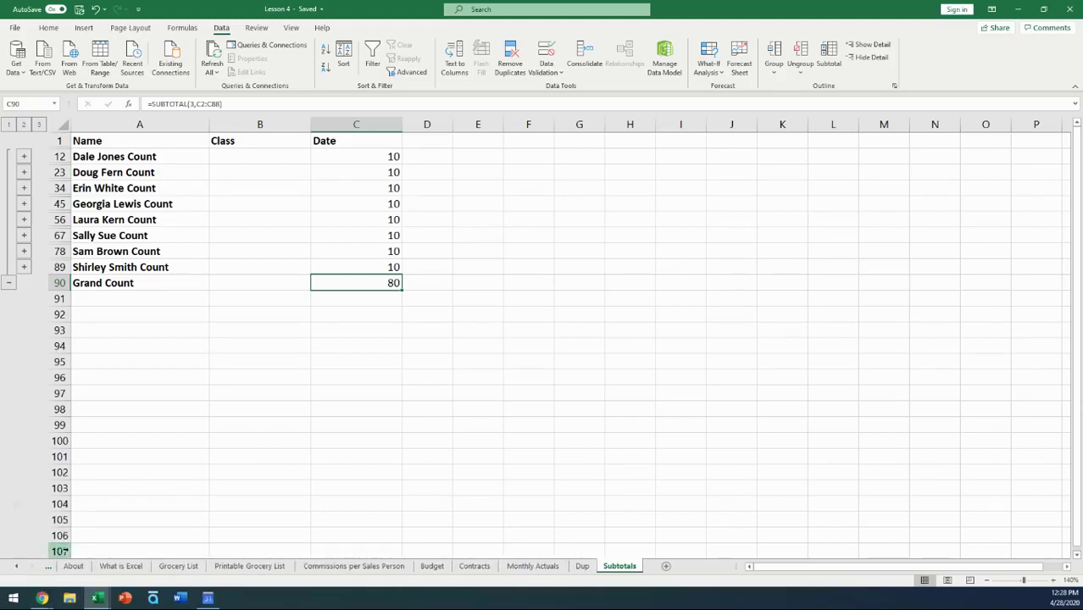
{"action": "left_click", "coordinate": [154, 297]}
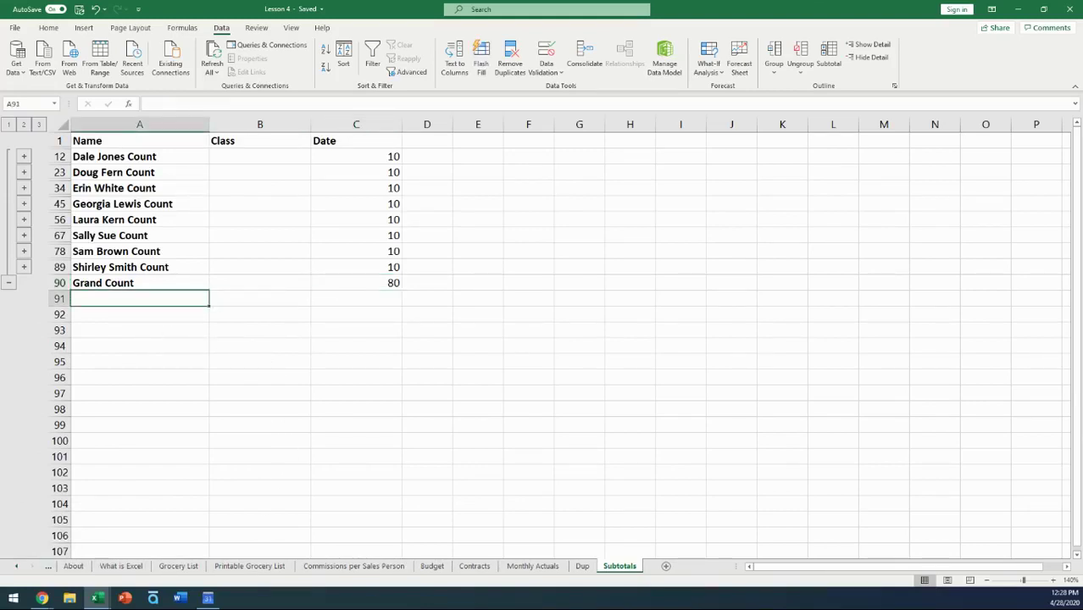
{"action": "key", "text": "alt+Tab"}
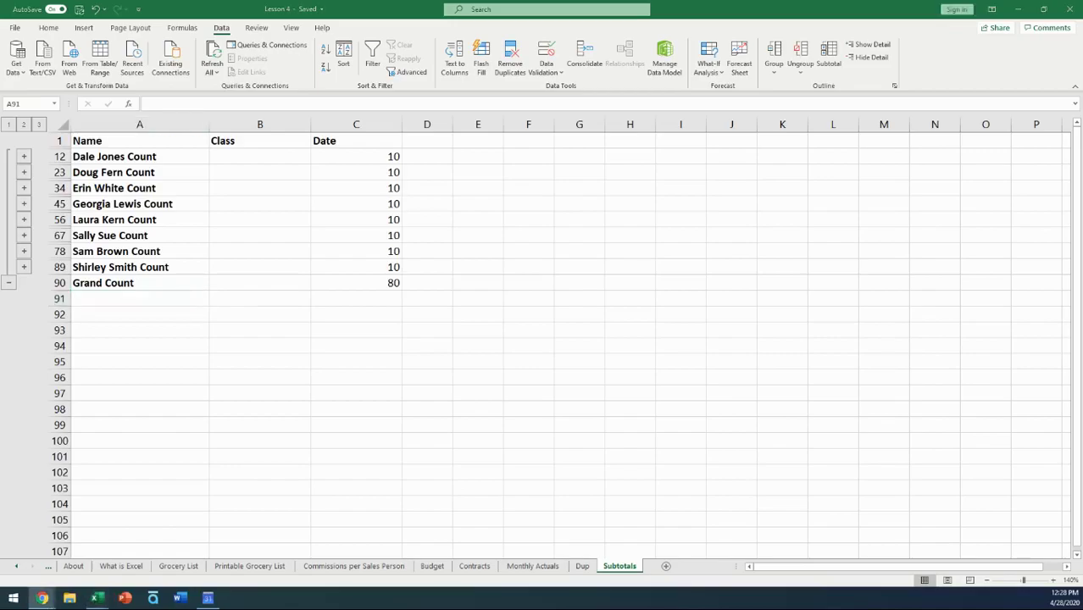